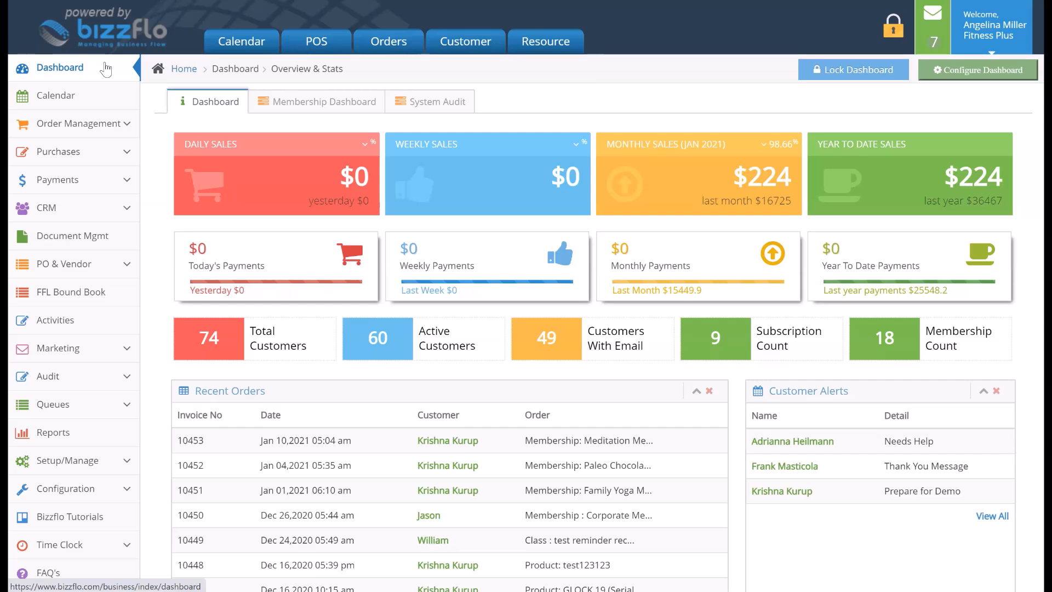
Open the Classes list in the setup area and start adding a class
click(76, 443)
click(77, 459)
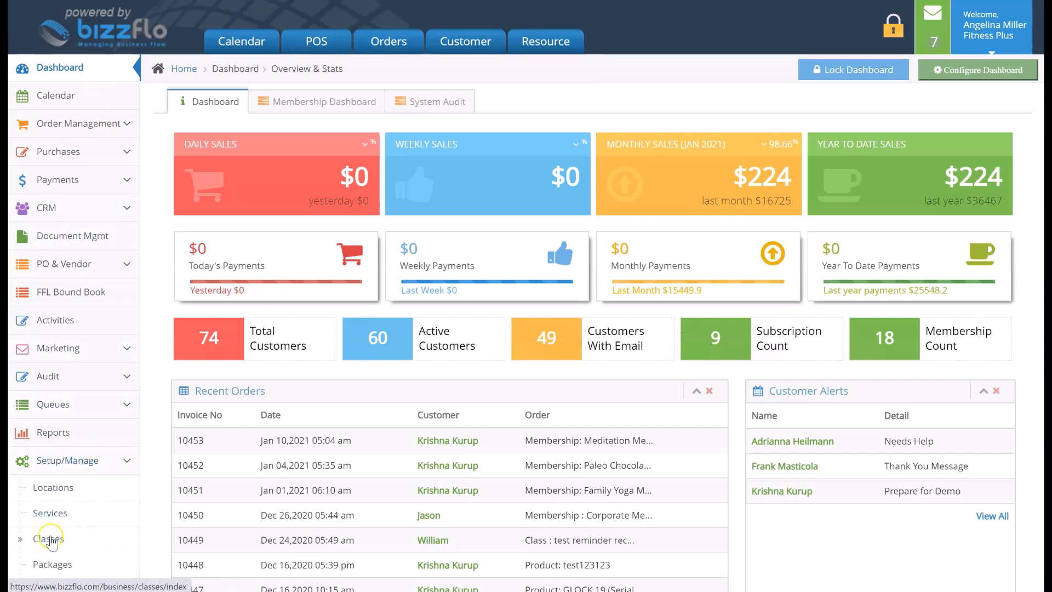
click(32, 539)
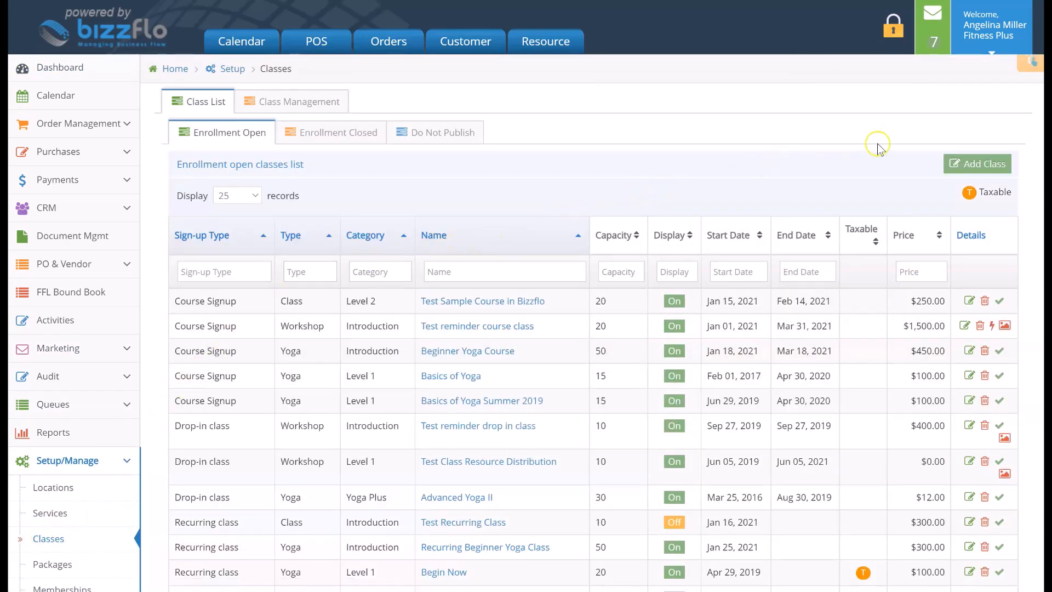
click(995, 165)
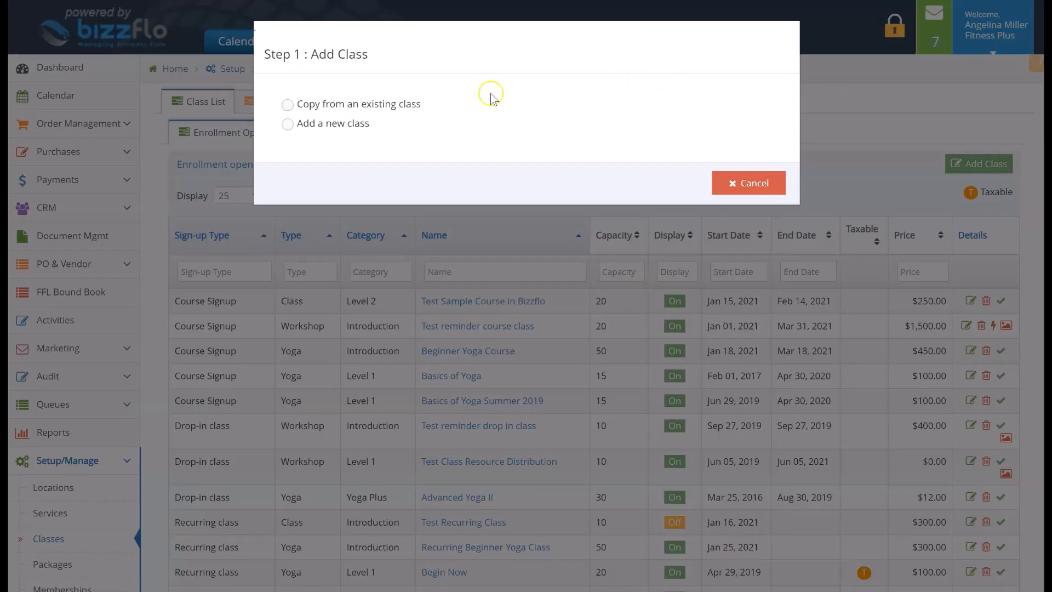
Choose to add a new class of the sessions-based Drop-in class (multiple session signup) type and continue to its details form
click(407, 104)
click(319, 119)
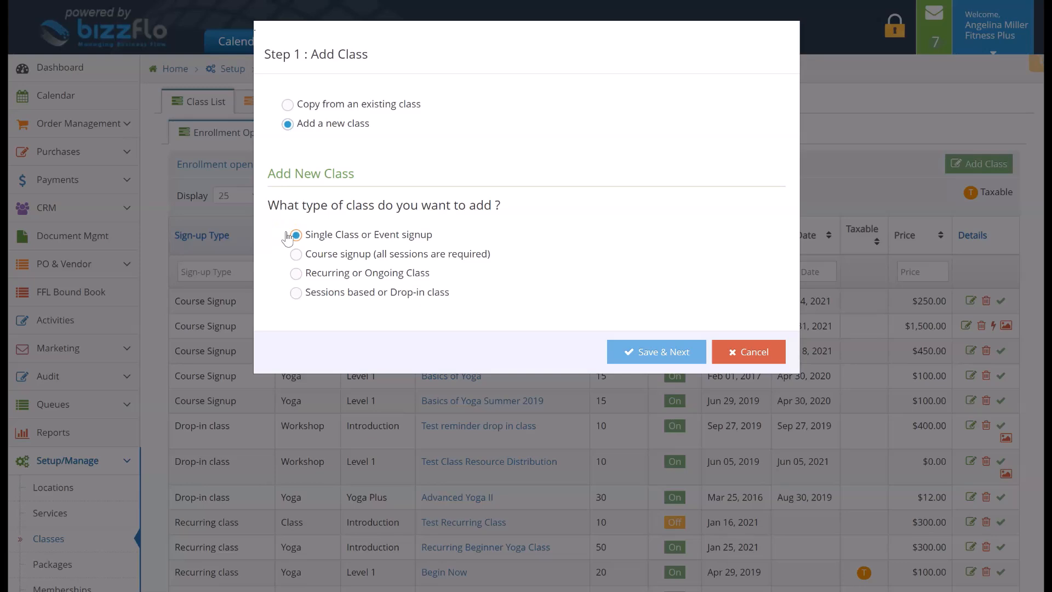
click(296, 293)
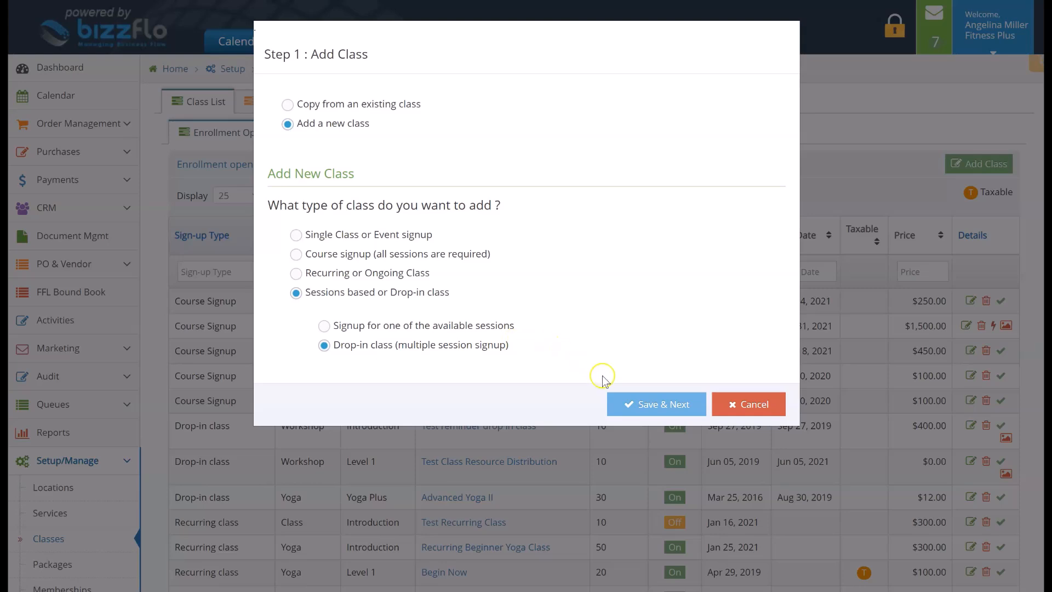
click(684, 405)
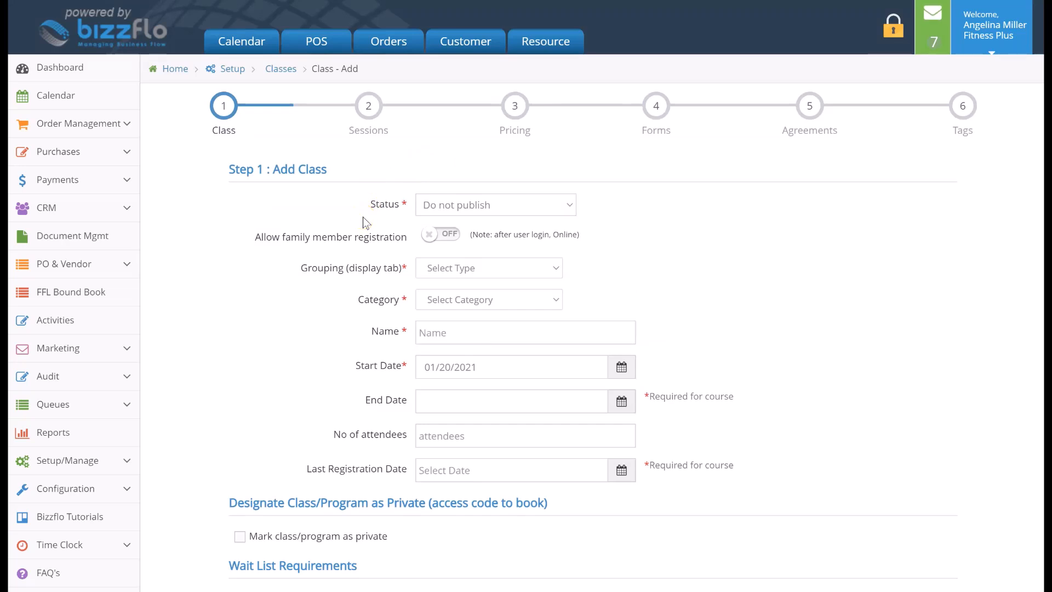
Set the class status to Enrollment Open and turn on online availability display and family member registration
click(427, 207)
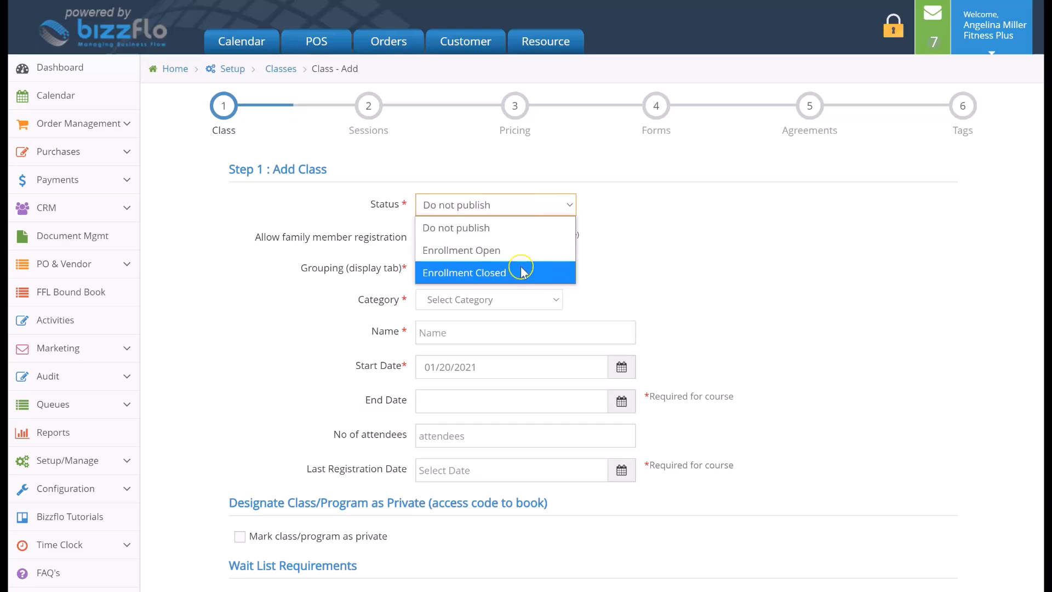
click(428, 251)
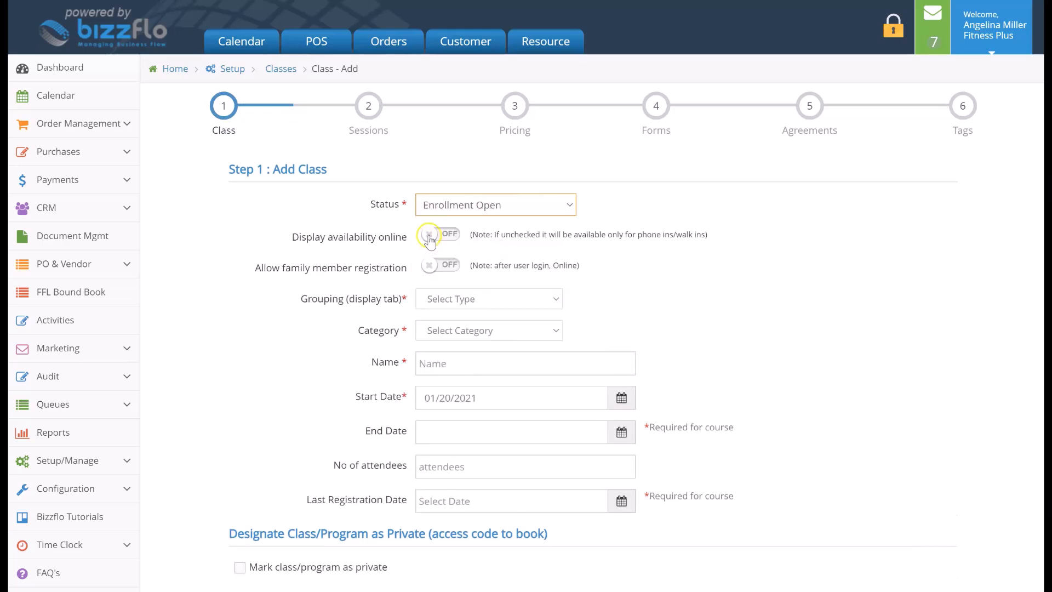
click(429, 237)
click(414, 234)
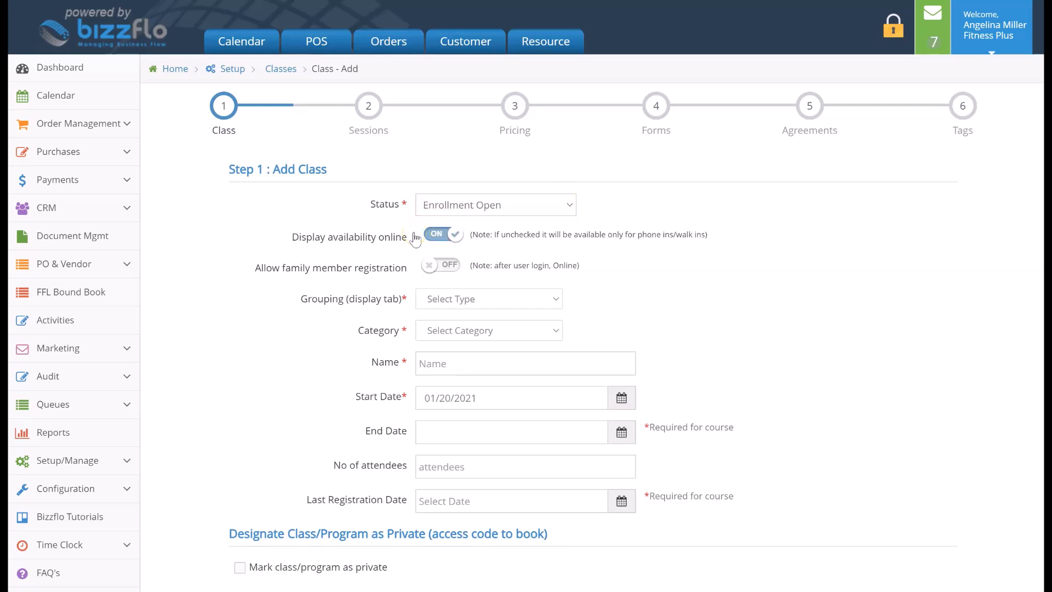
click(431, 265)
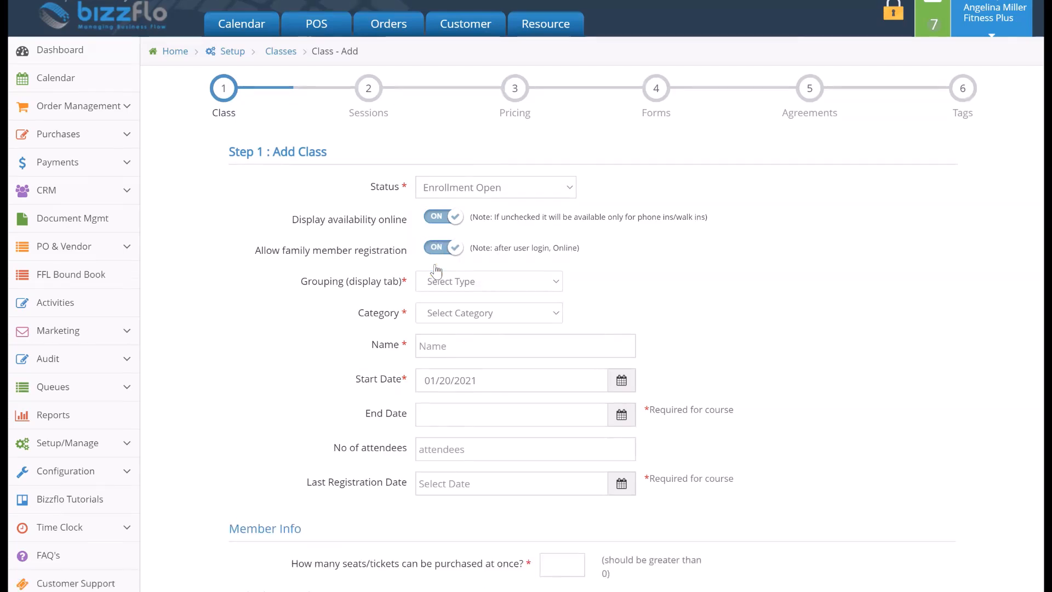
Assign the class to the Yoga grouping and the Introduction category
scroll(436, 269, down, 3)
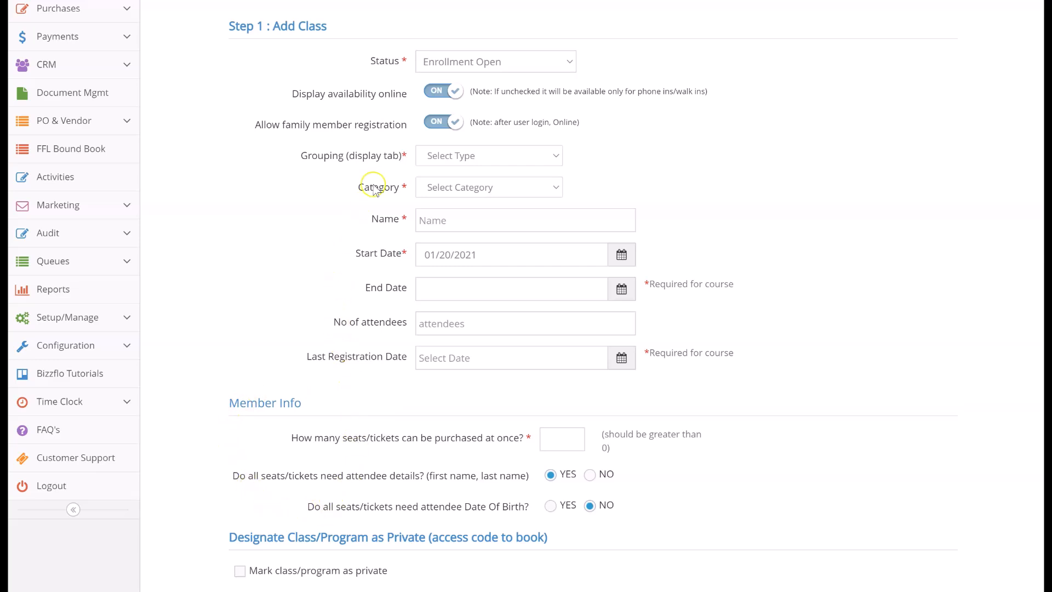
click(437, 155)
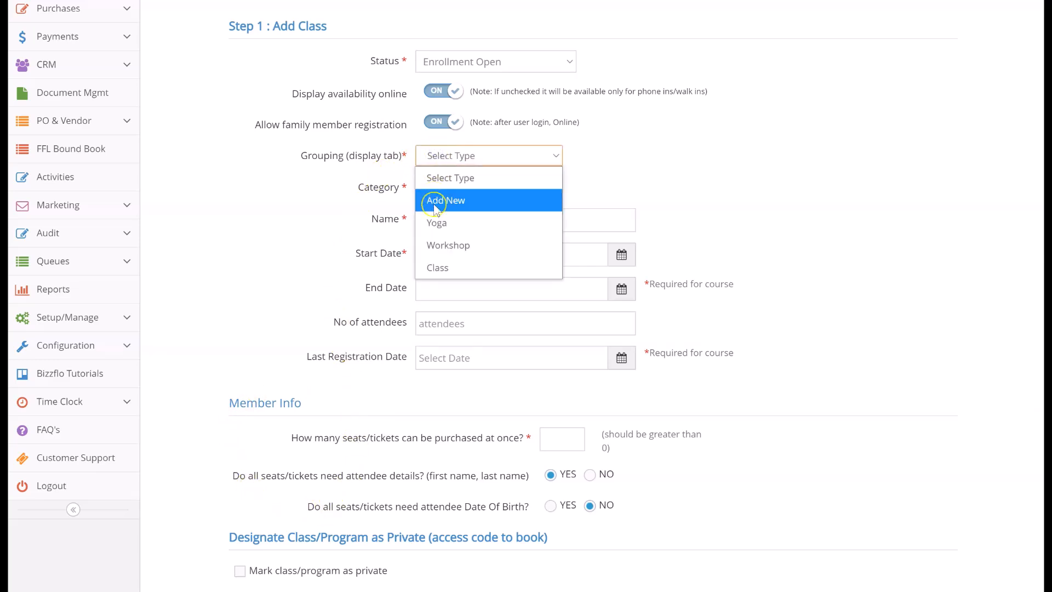
click(457, 225)
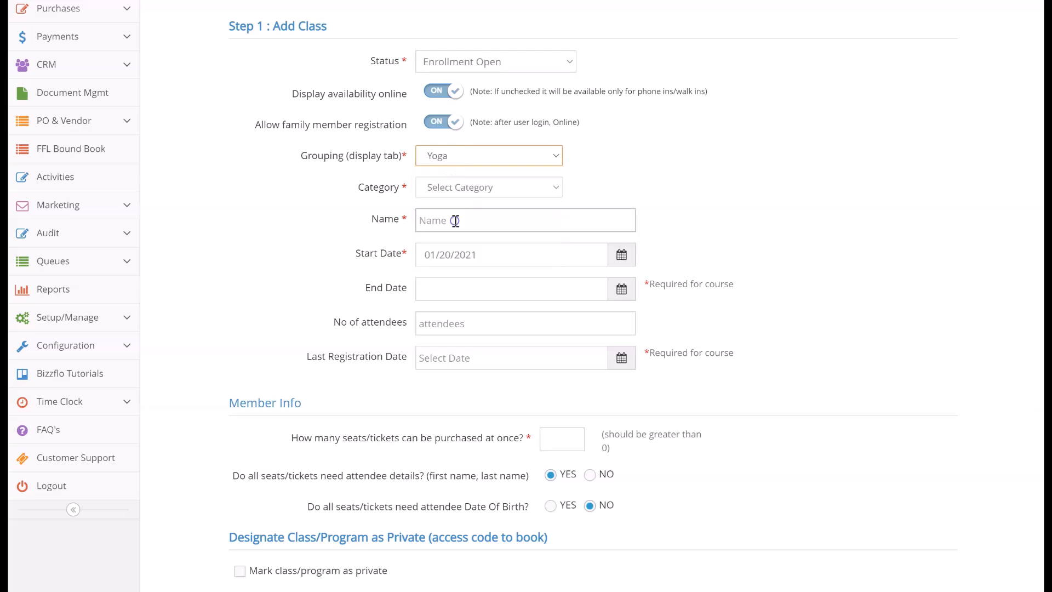
click(455, 156)
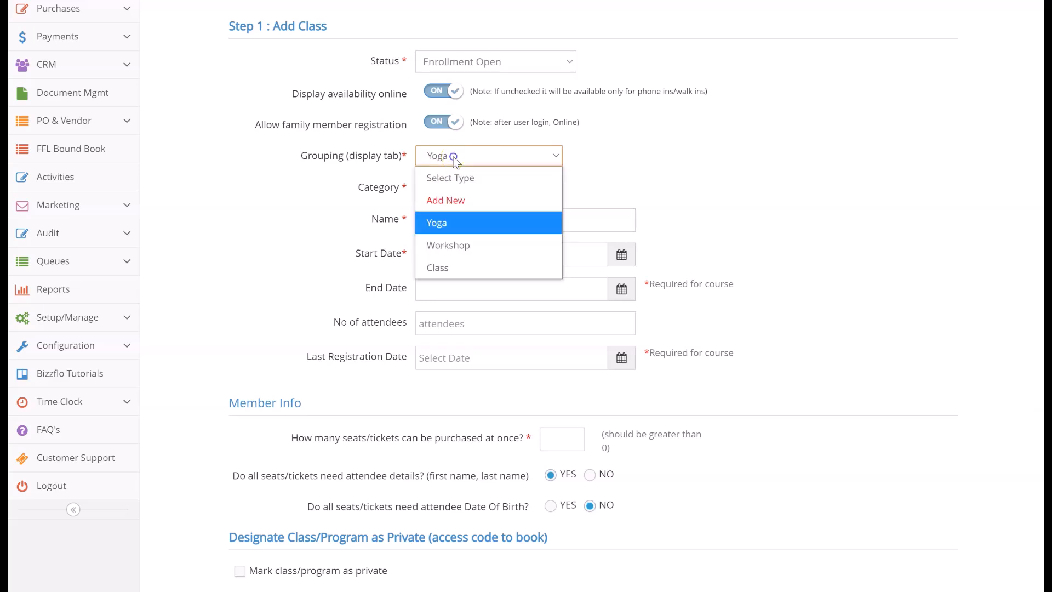
click(409, 199)
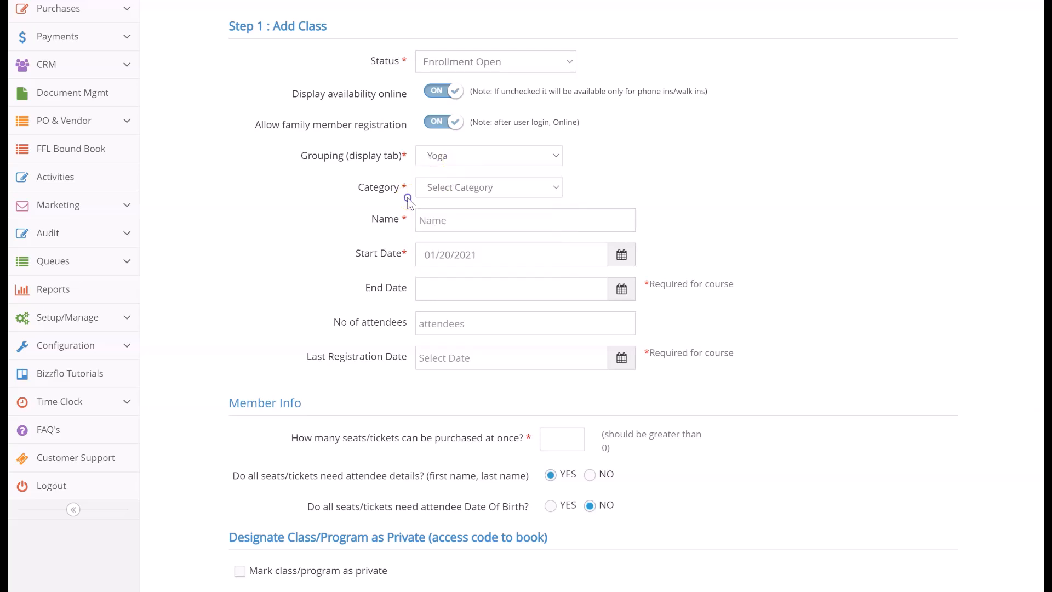
click(439, 189)
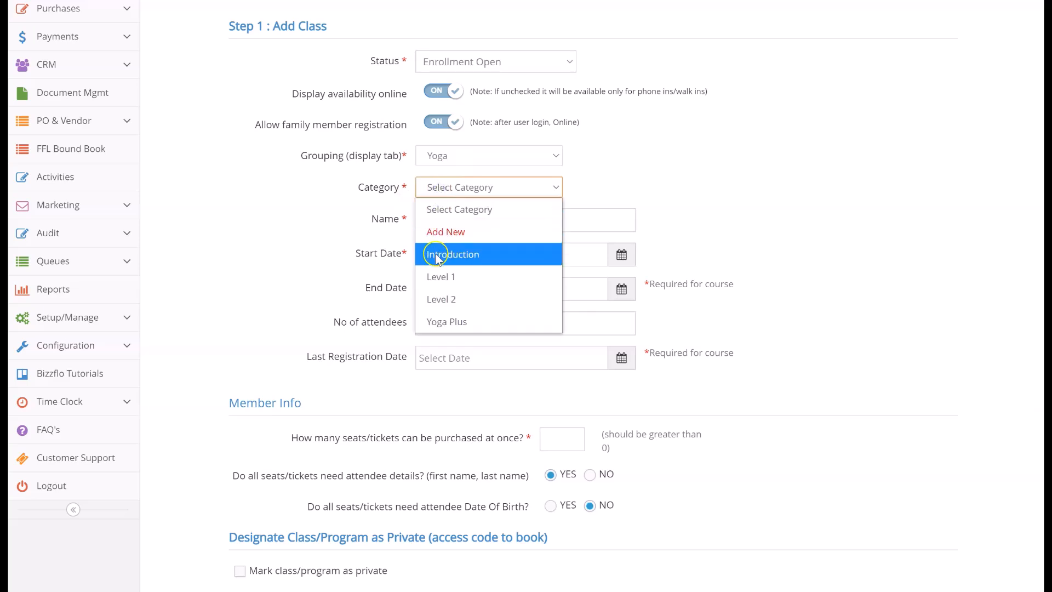
click(484, 255)
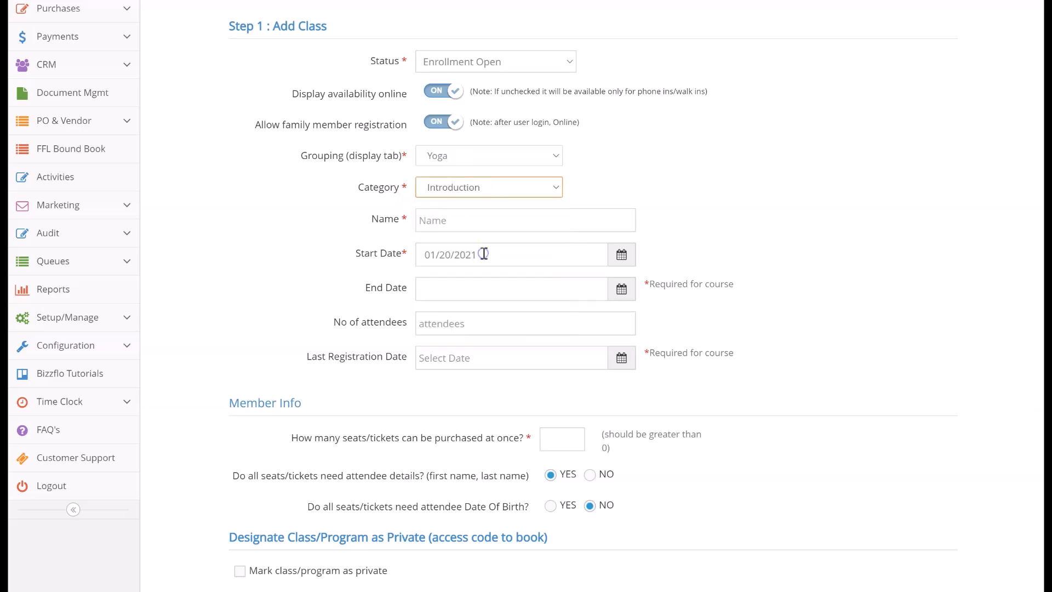
Name the class "Drop-n Beginner Yoga Class" and set its start date to 01/31/2021
click(472, 226)
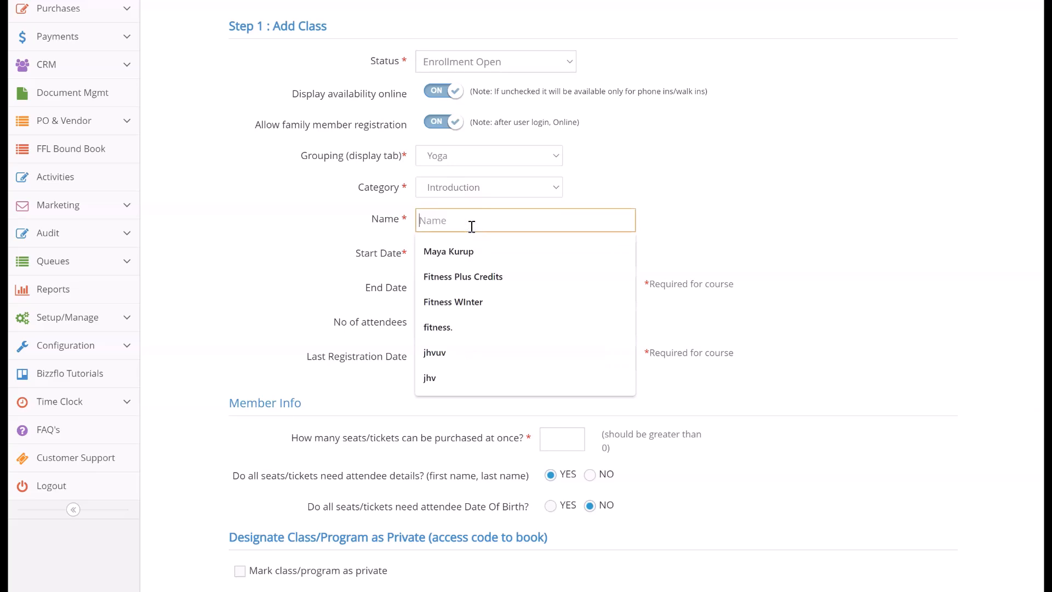
text(Drop-n Beginner Yoga Class)
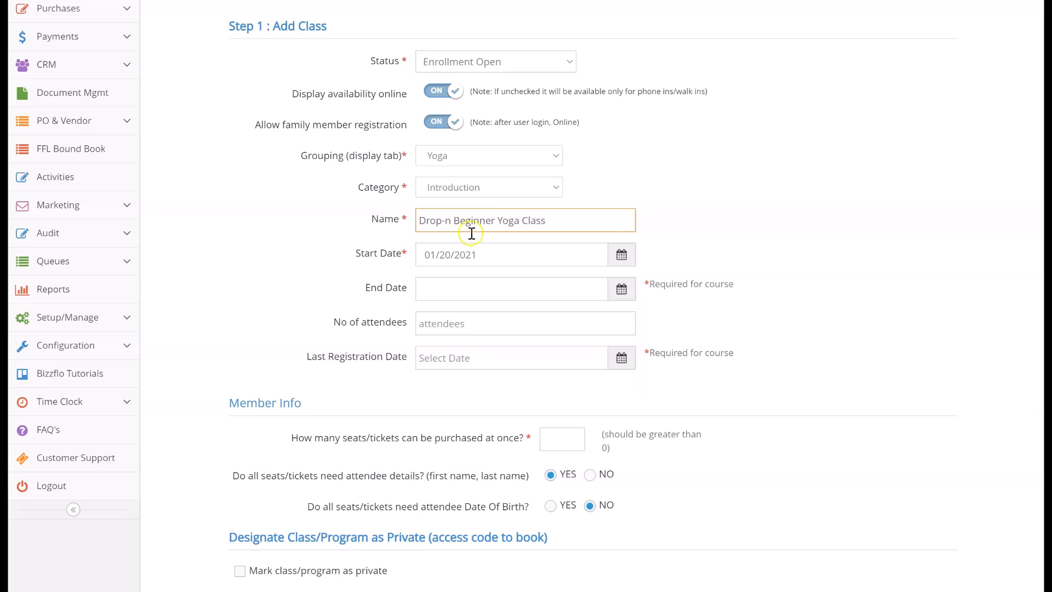
click(483, 254)
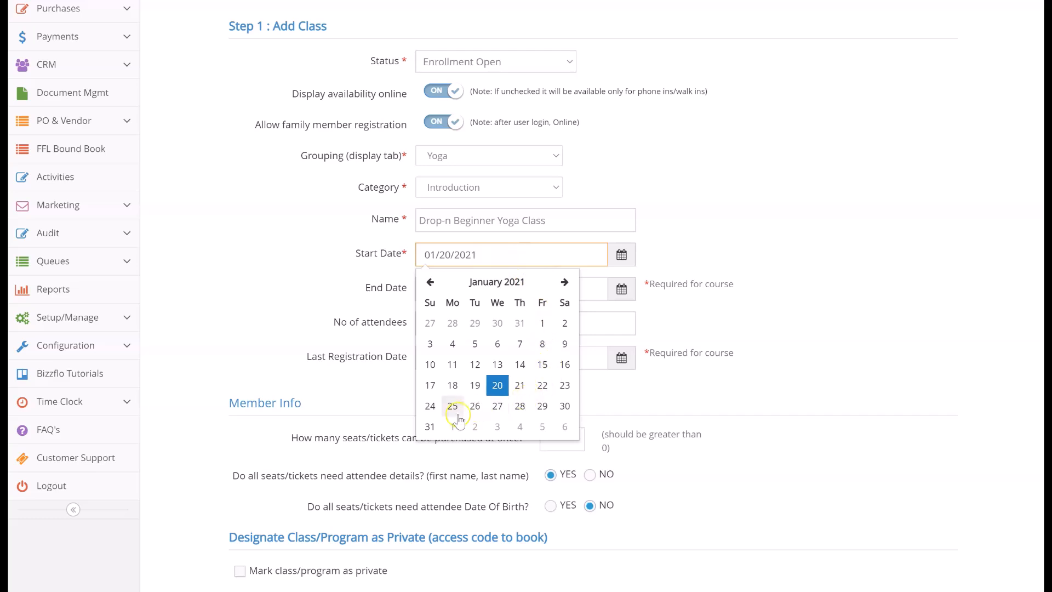
click(431, 426)
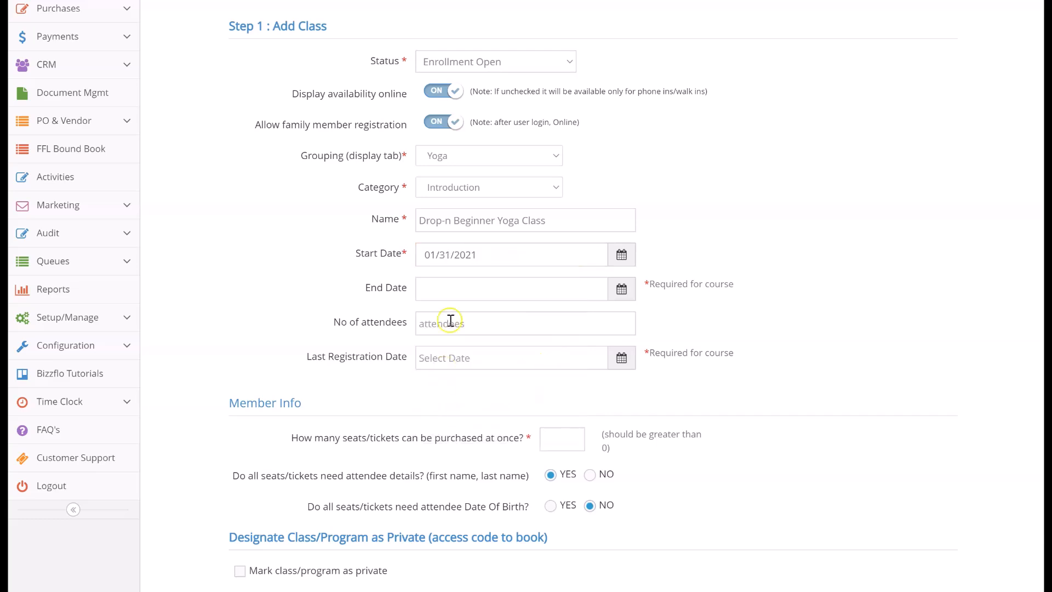
Set the class end date to 02/26/2021
click(447, 299)
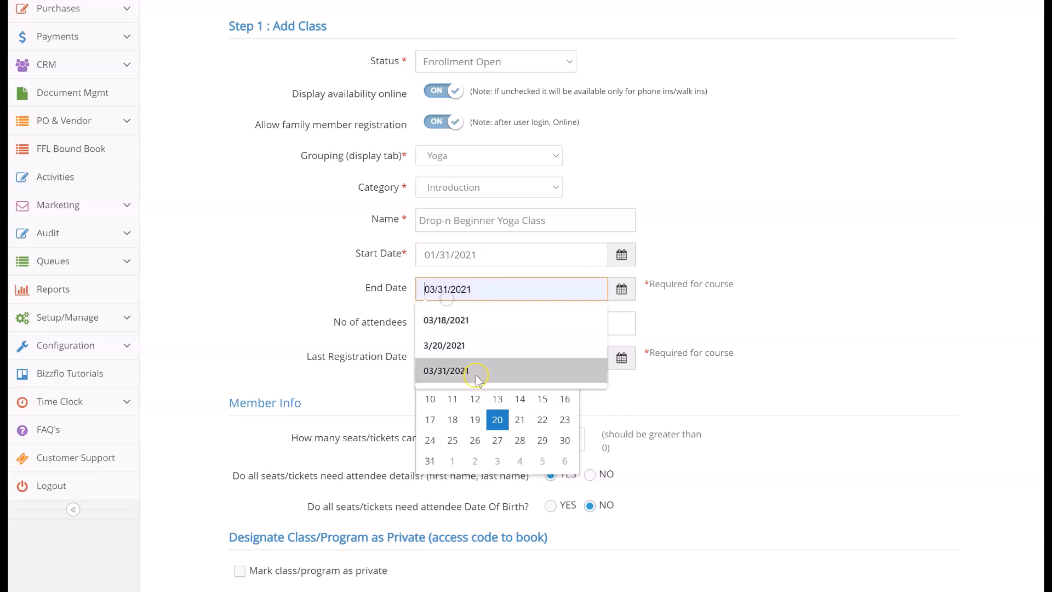
click(620, 289)
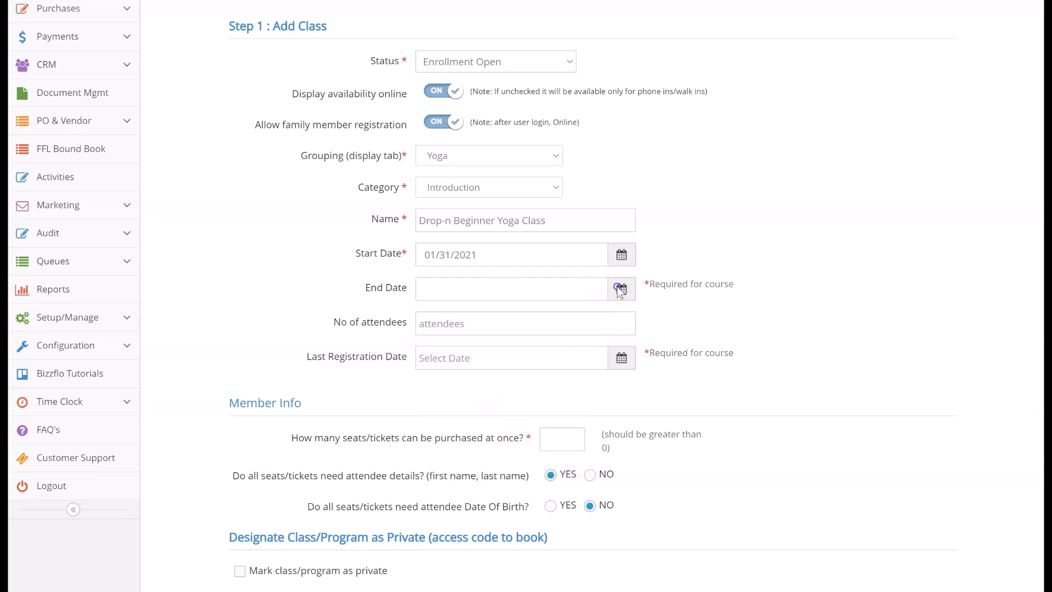
click(619, 290)
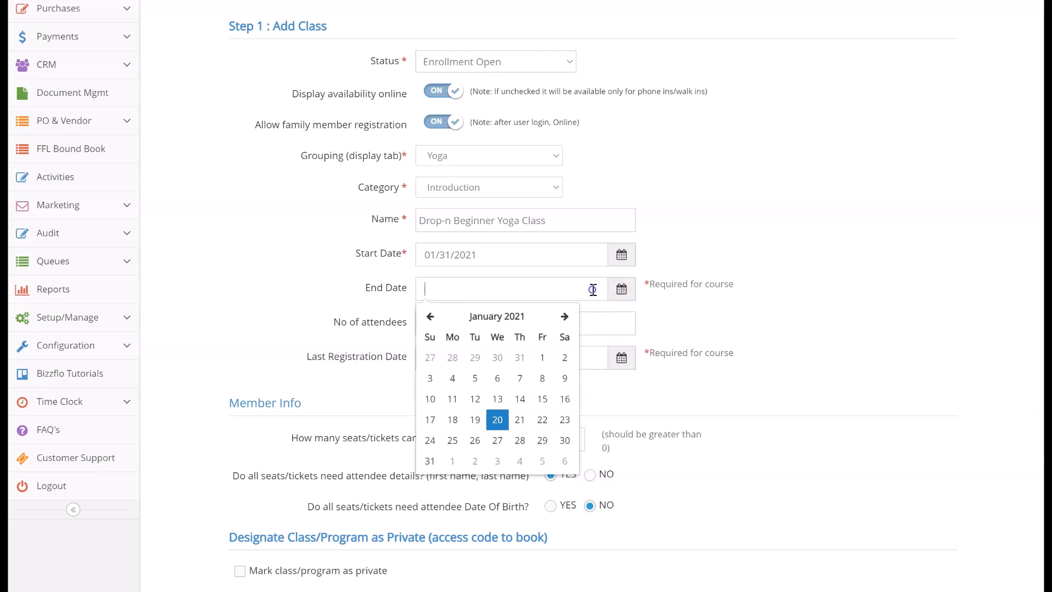
click(543, 420)
click(548, 296)
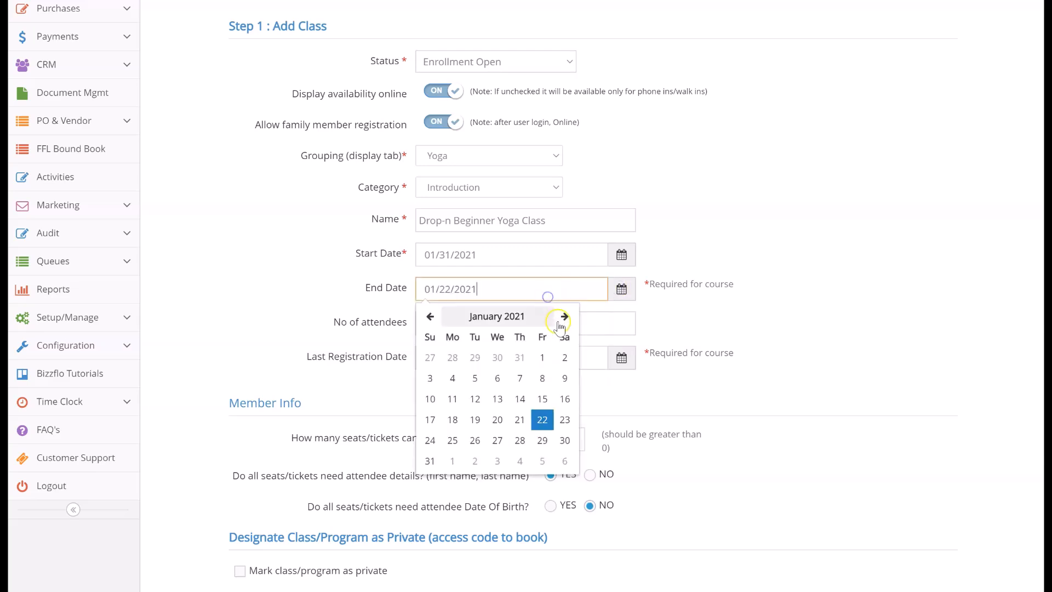
click(564, 316)
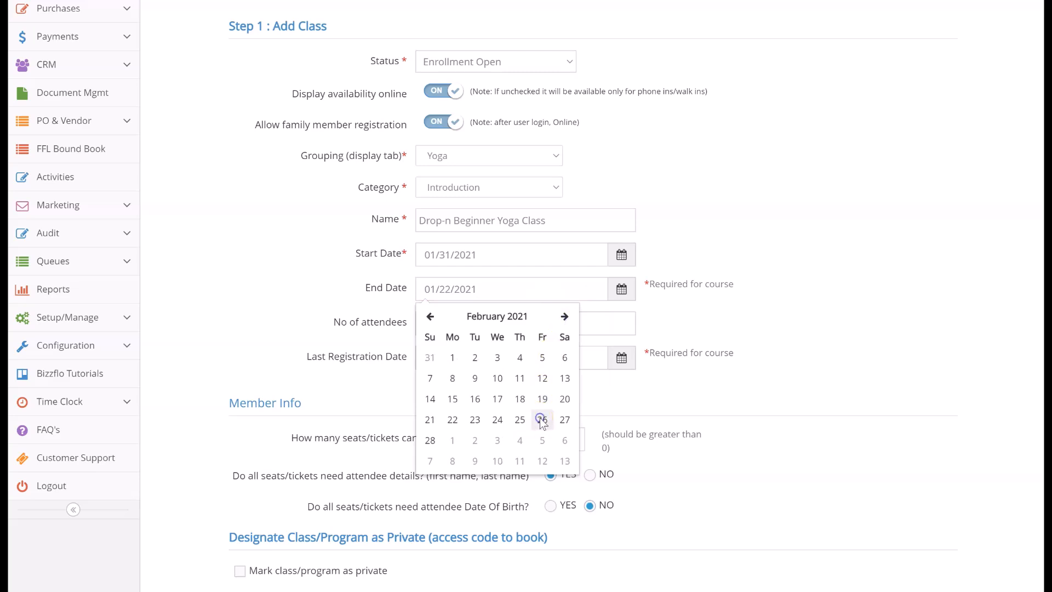
click(542, 420)
Set the number of attendees to 50 and the last registration date to 01/30/2021
click(502, 323)
text(50)
click(496, 357)
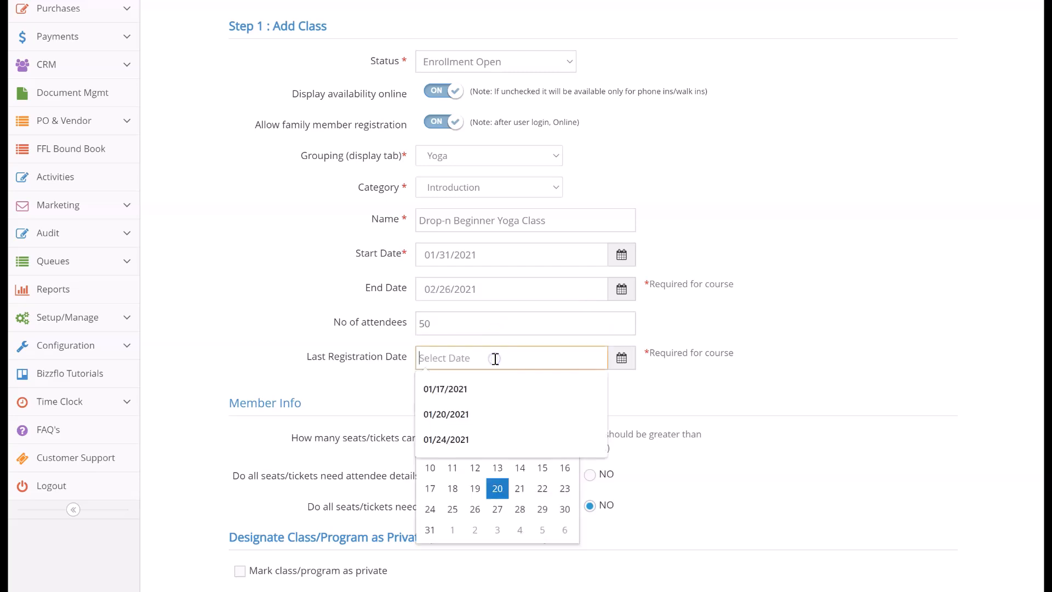
click(563, 510)
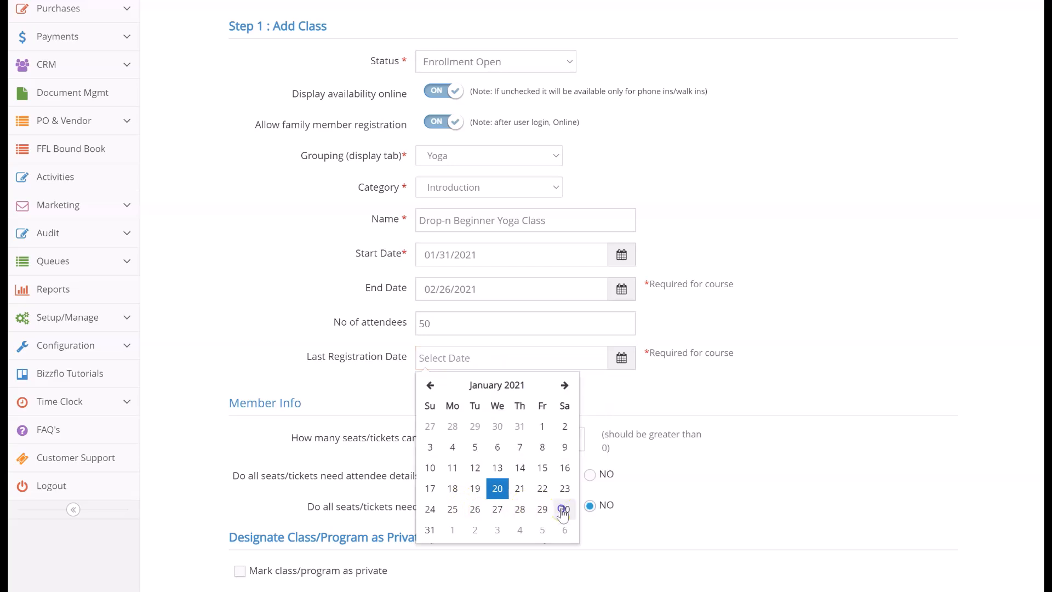
Change the month of the class end date so it reads 05/26/2021
click(436, 289)
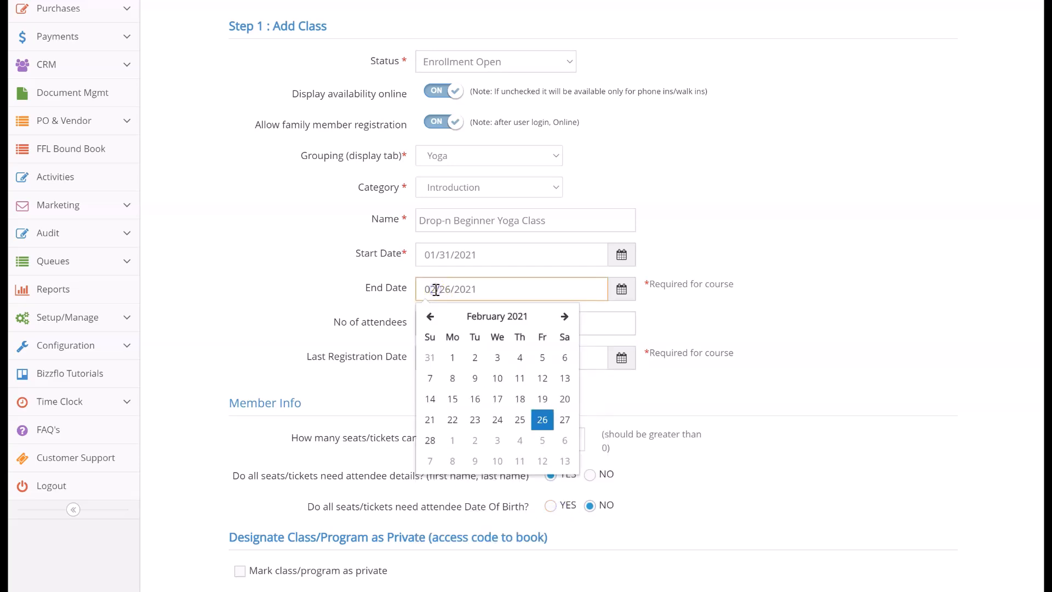
key(BackSpace)
text(5)
click(396, 374)
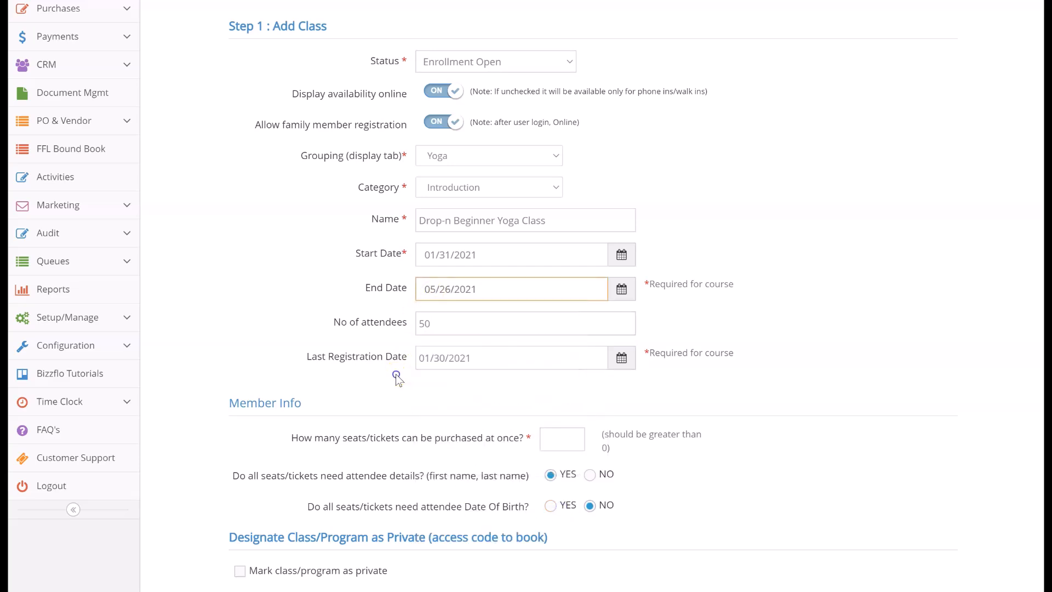
Allow 3 seats per purchase and require attendee details and date of birth for all seats
scroll(396, 374, down, 1)
click(562, 384)
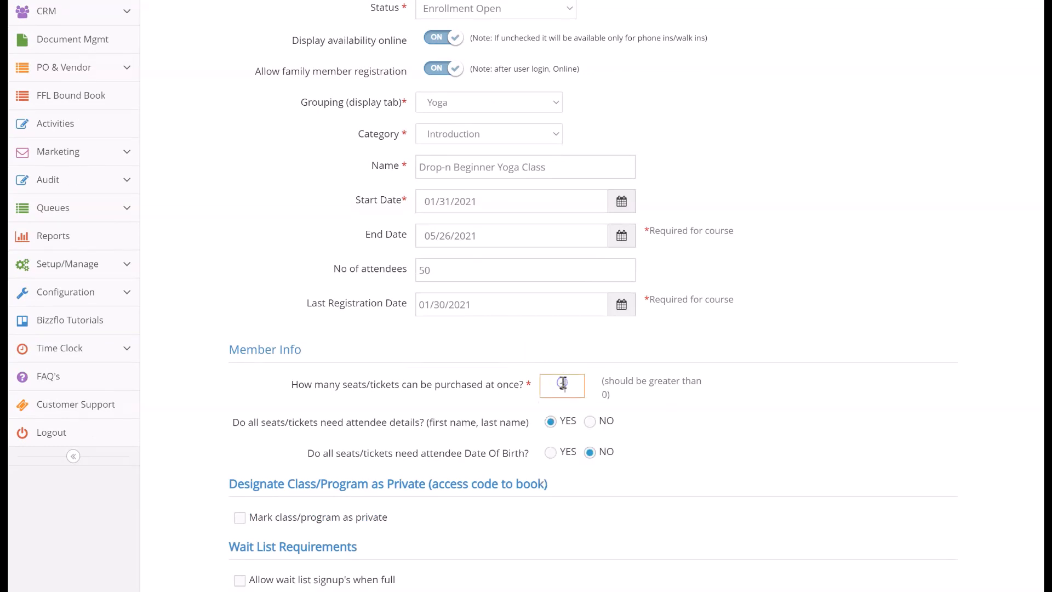
text(3)
click(550, 422)
scroll(610, 425, down, 2)
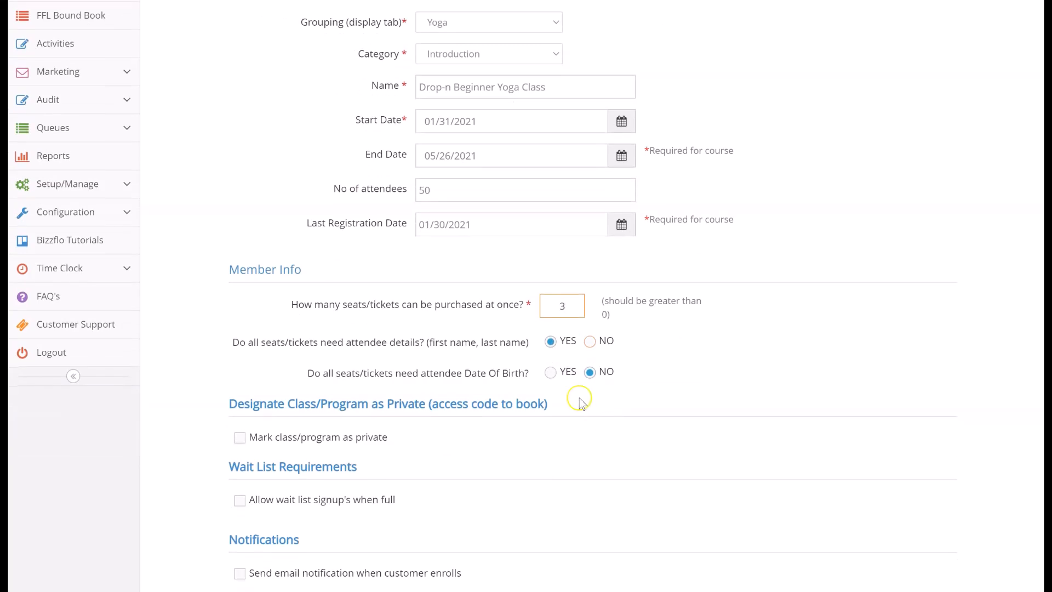
click(555, 377)
scroll(555, 376, down, 2)
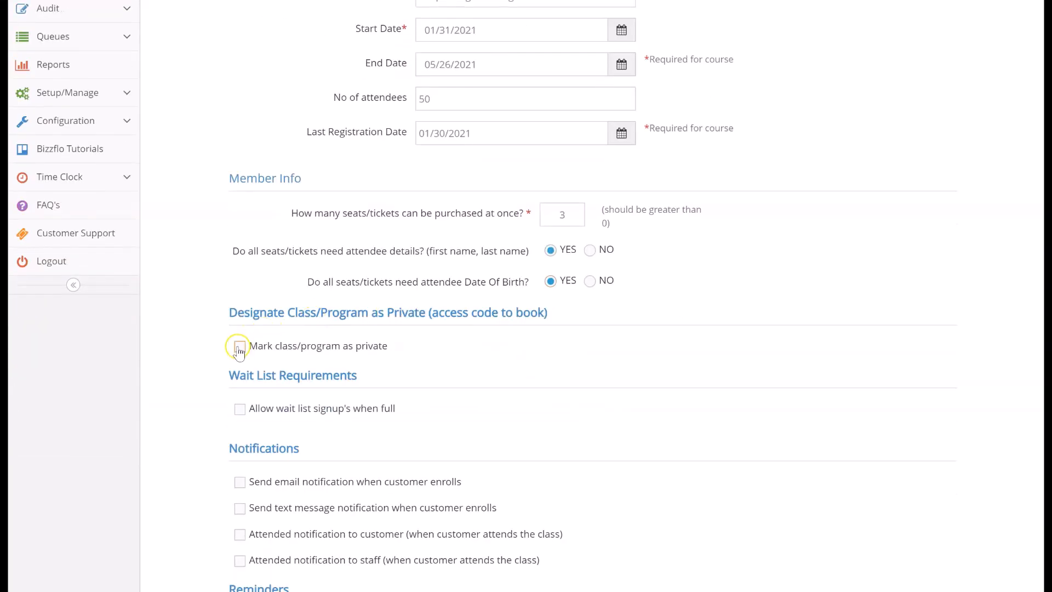
click(239, 348)
click(612, 358)
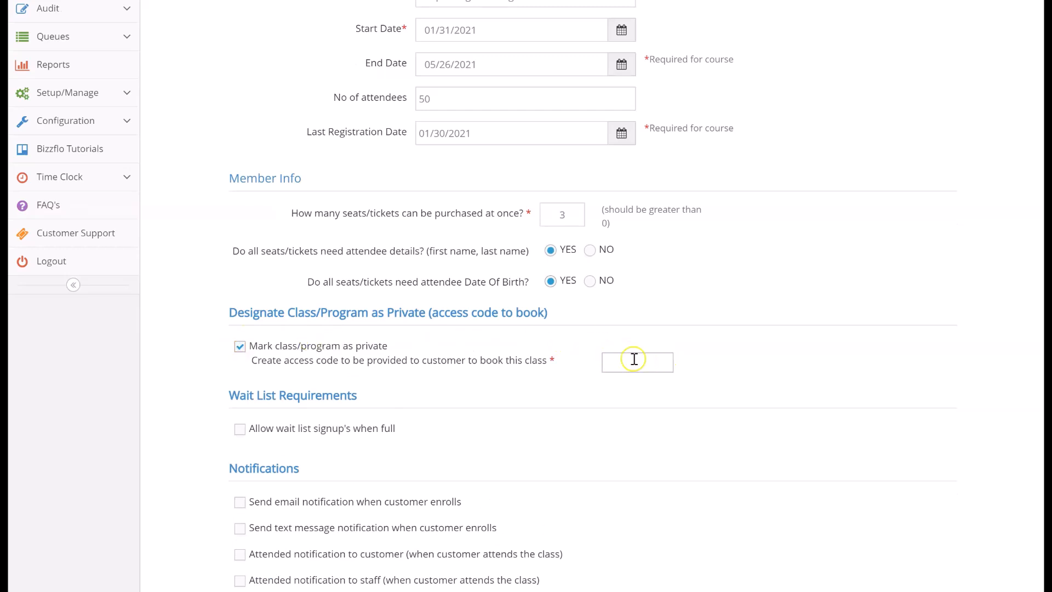
click(240, 346)
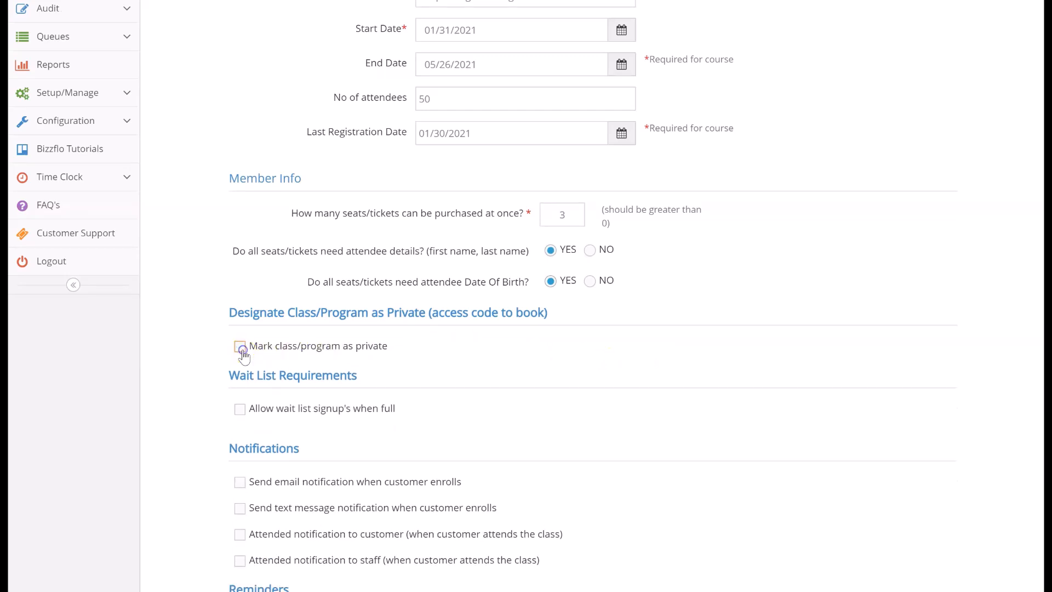
Allow wait list signups when the class is full and set the wait list limit to 20
click(240, 409)
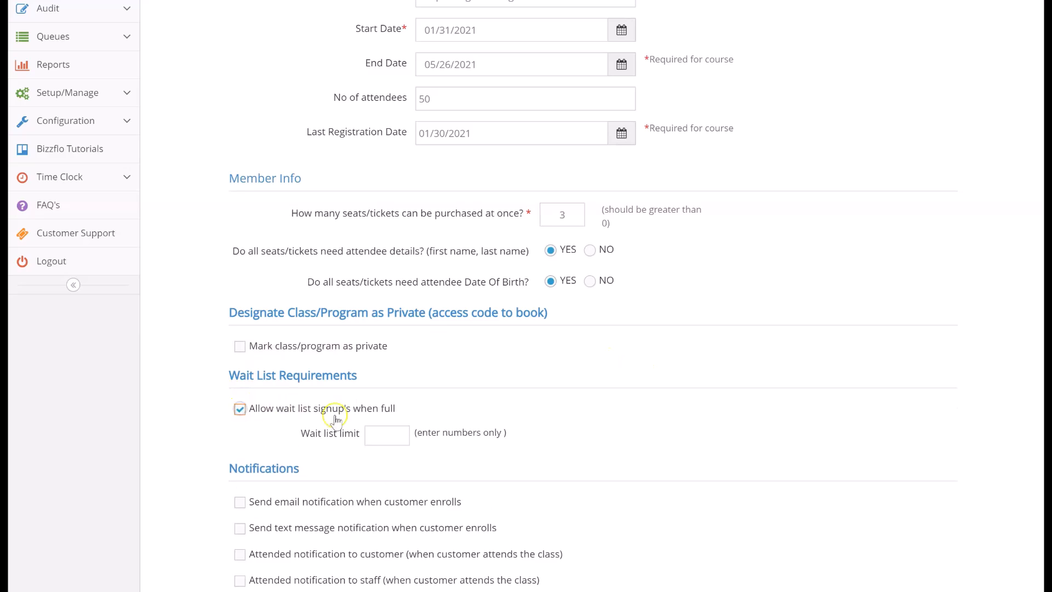
click(371, 433)
click(383, 464)
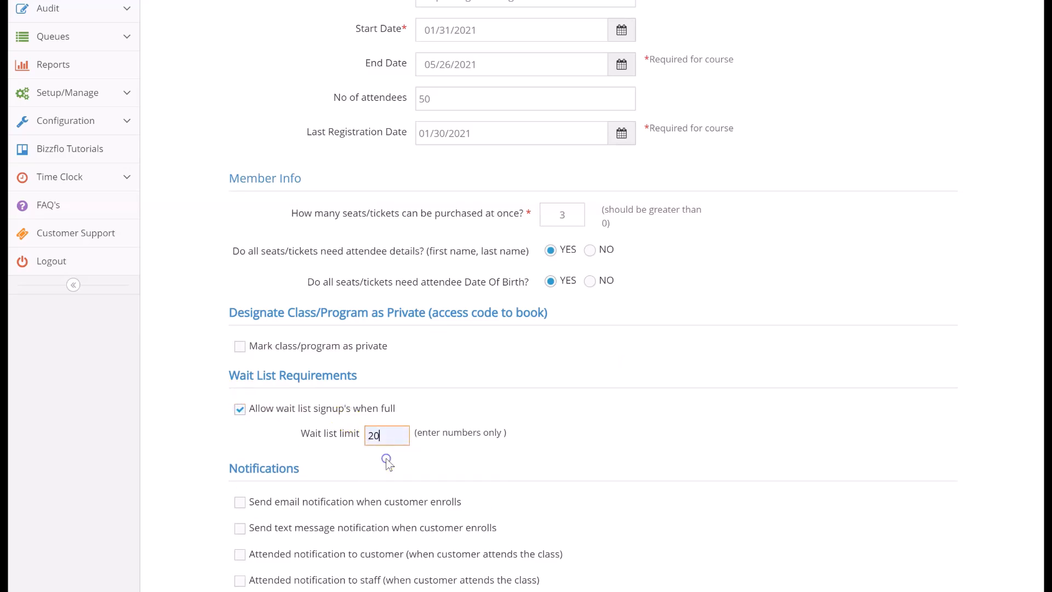
scroll(387, 463, down, 3)
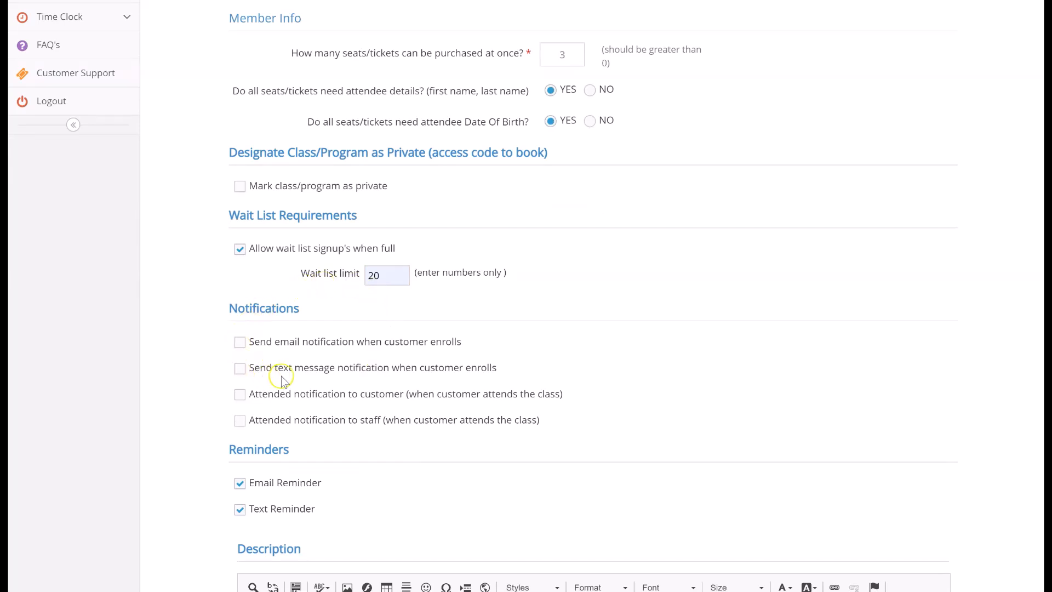
click(240, 342)
click(241, 369)
click(240, 342)
click(239, 395)
click(239, 422)
click(240, 396)
click(239, 422)
Turn off the email reminder so that only the text reminder is used for the class
scroll(239, 430, down, 3)
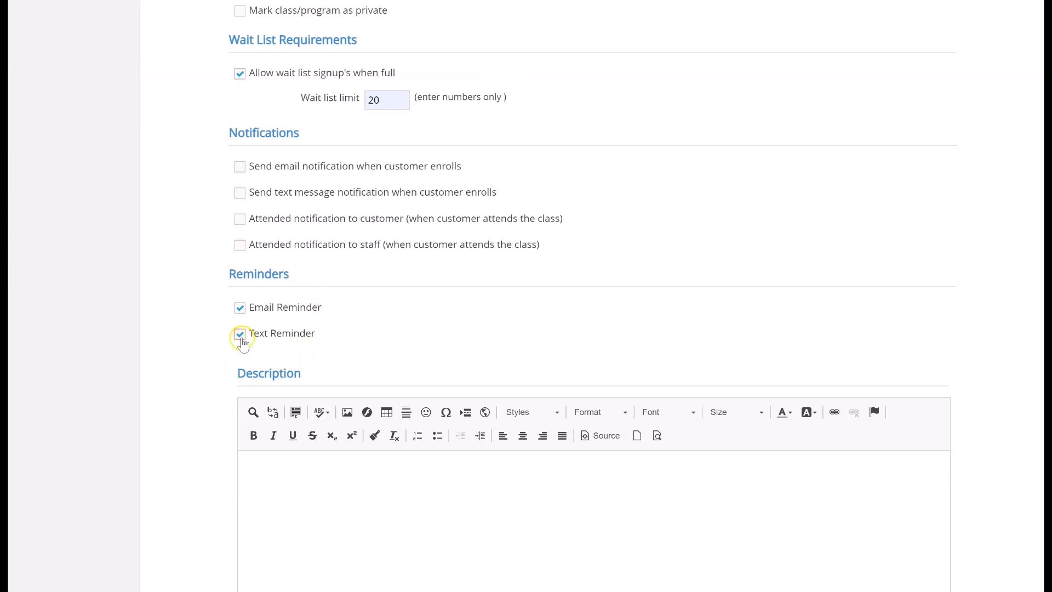
click(240, 310)
click(239, 335)
Enter "Drop-in class for beginners" as the class description
scroll(239, 338, down, 4)
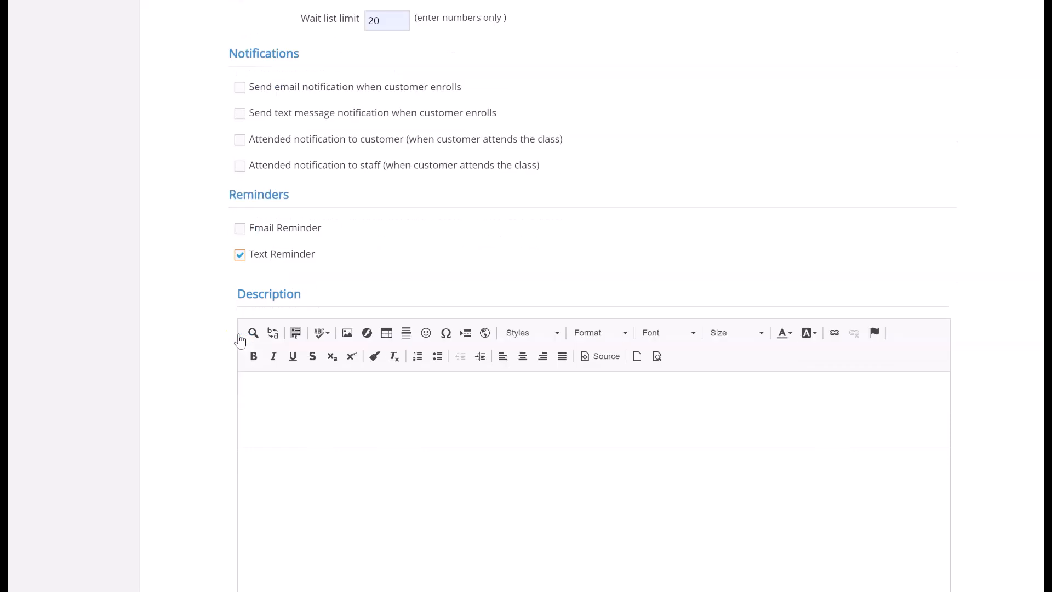
click(293, 309)
click(327, 295)
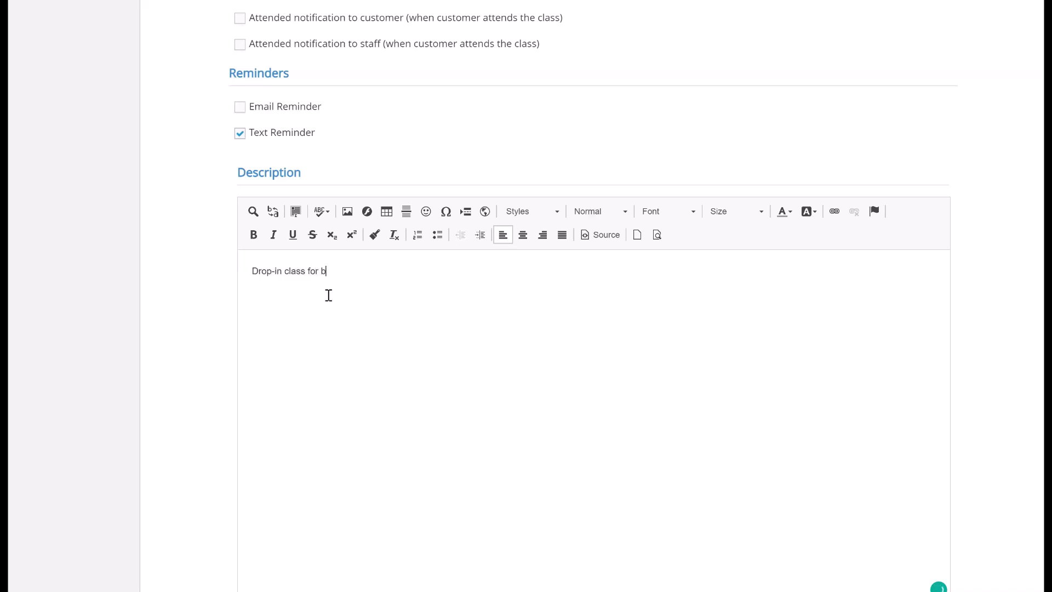
Select Chicago as the class location, then save the class details and continue to the sessions step
scroll(329, 296, down, 3)
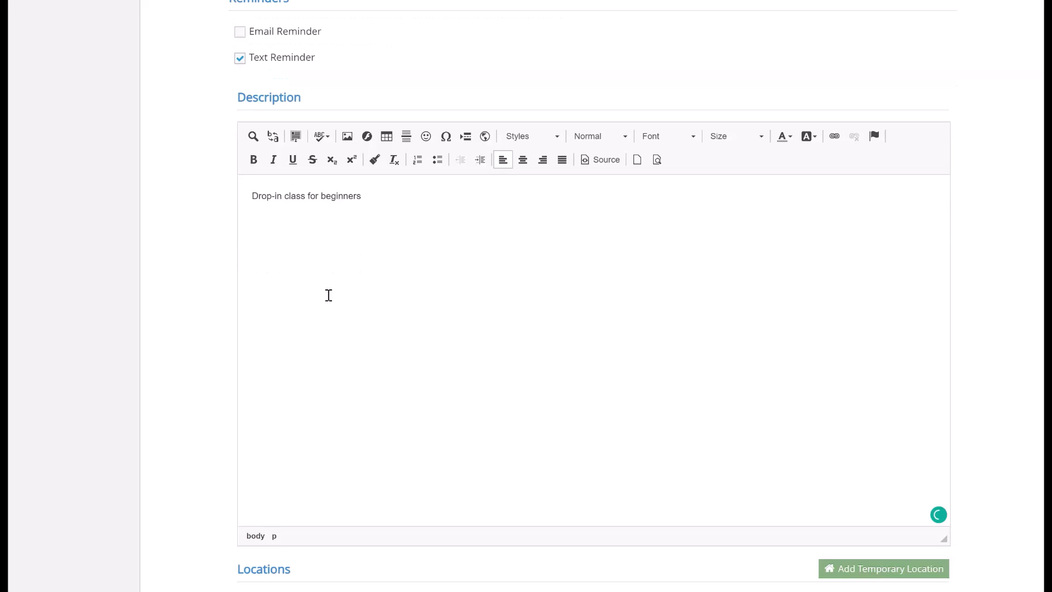
click(457, 495)
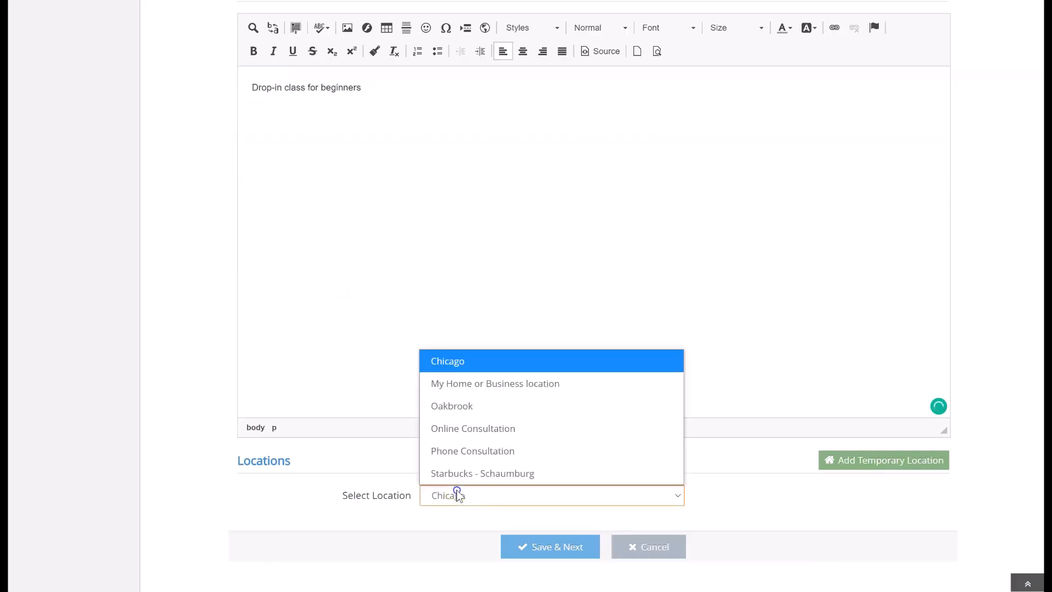
click(458, 365)
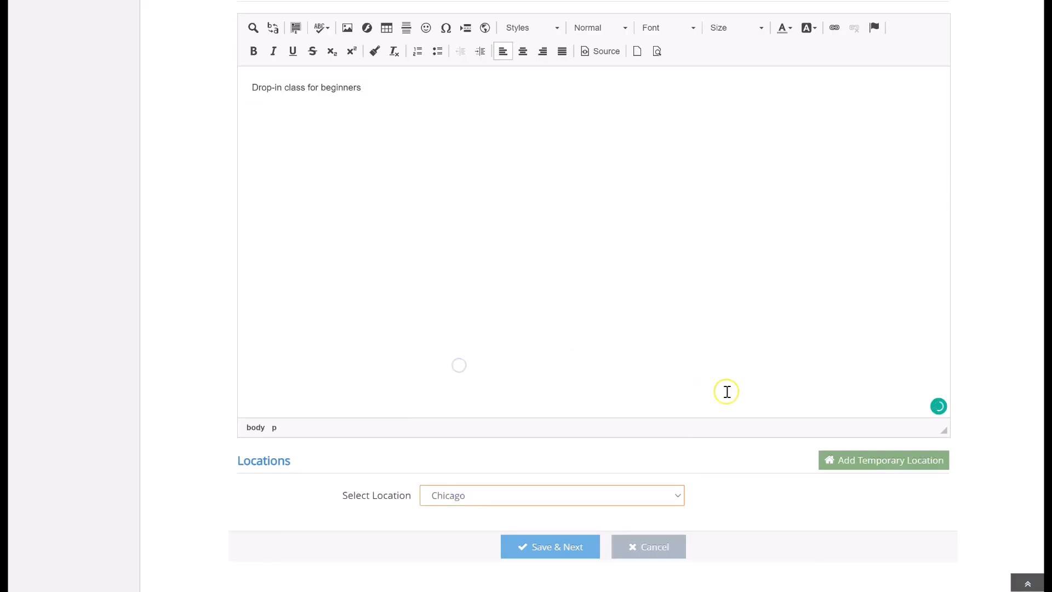
click(828, 461)
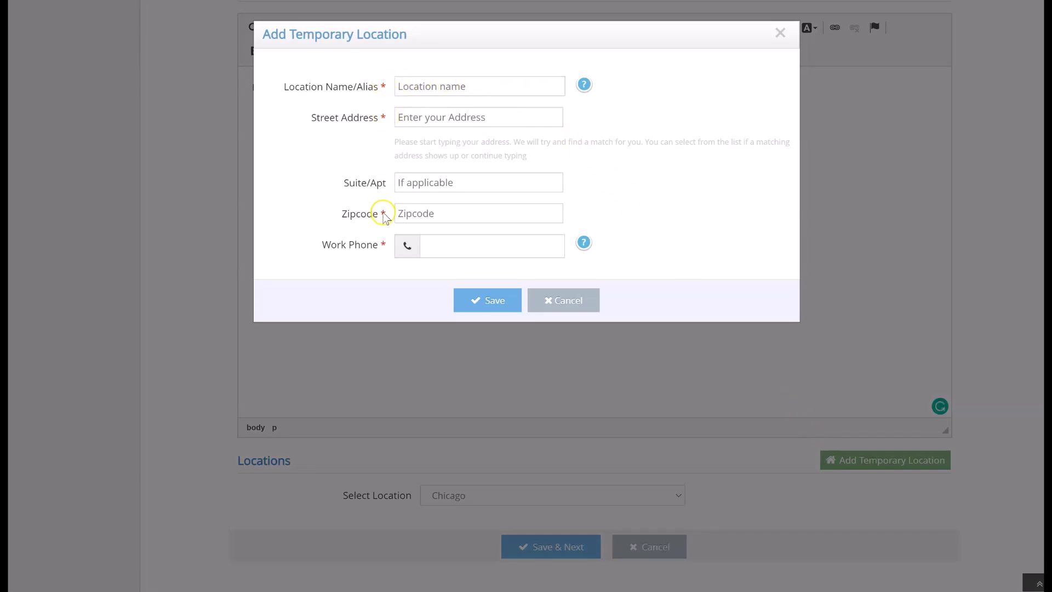
click(551, 301)
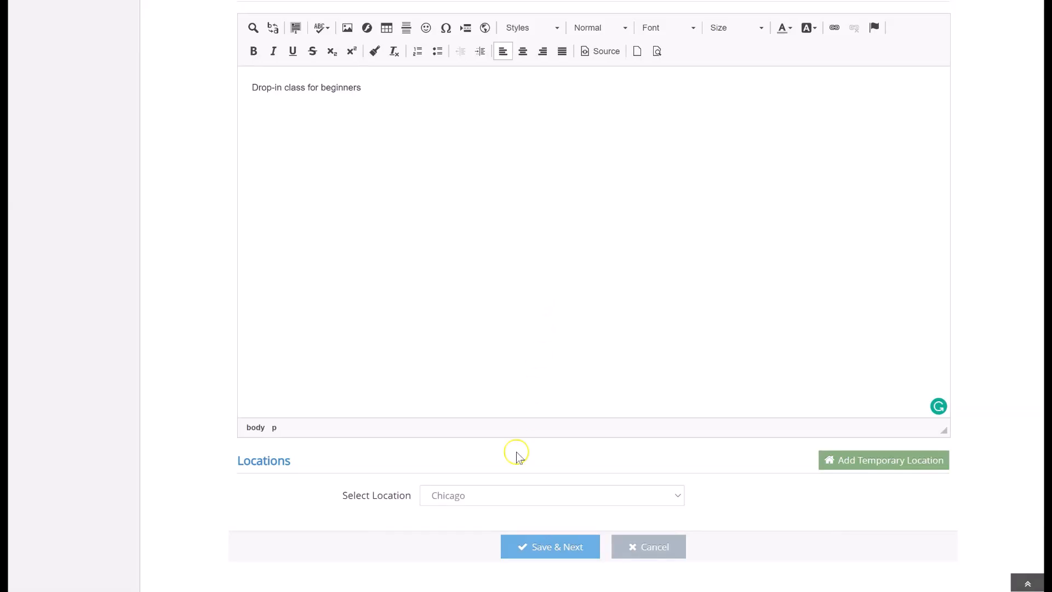
click(511, 548)
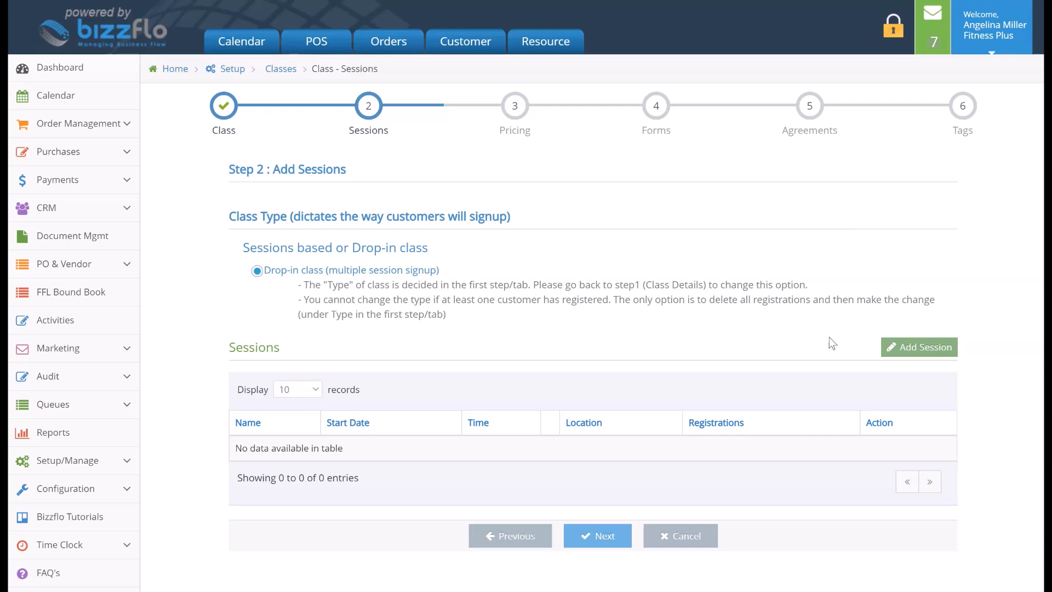
Add a new session and name it "Drop-in Beginner Yoga Class March"
click(928, 345)
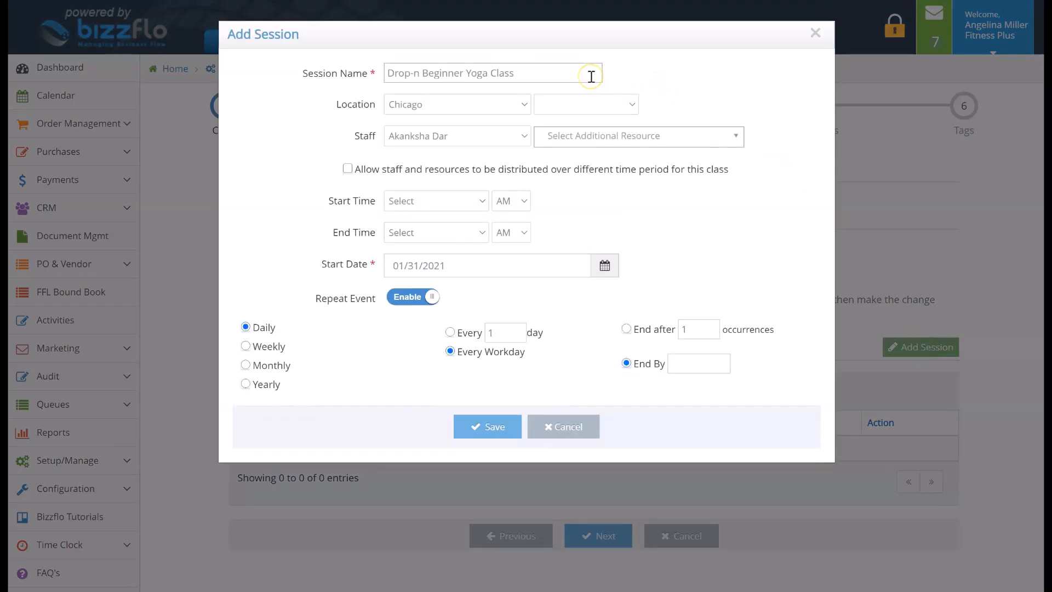
click(421, 77)
text(i)
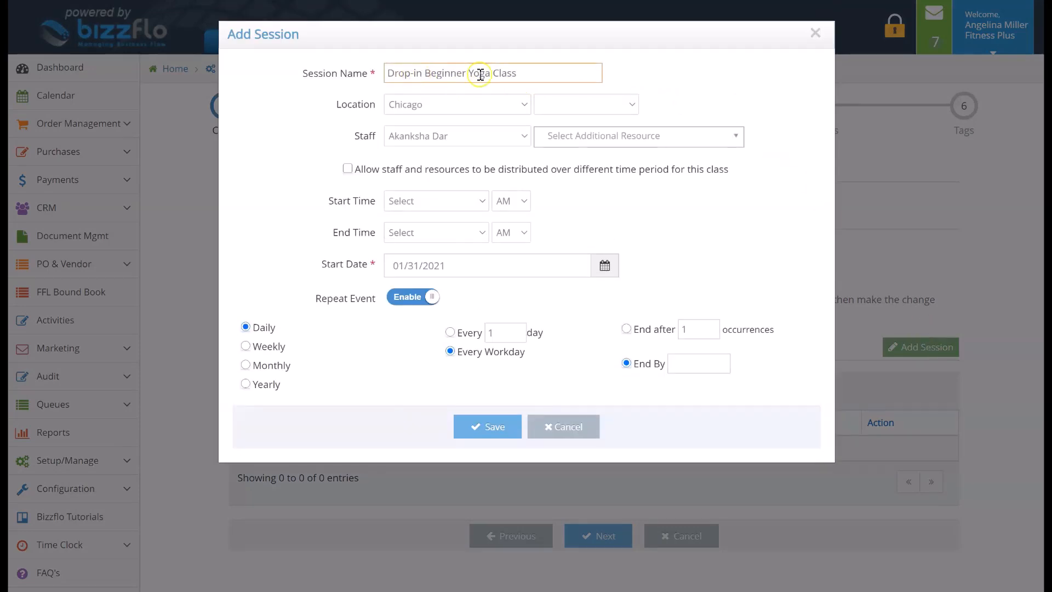
click(531, 75)
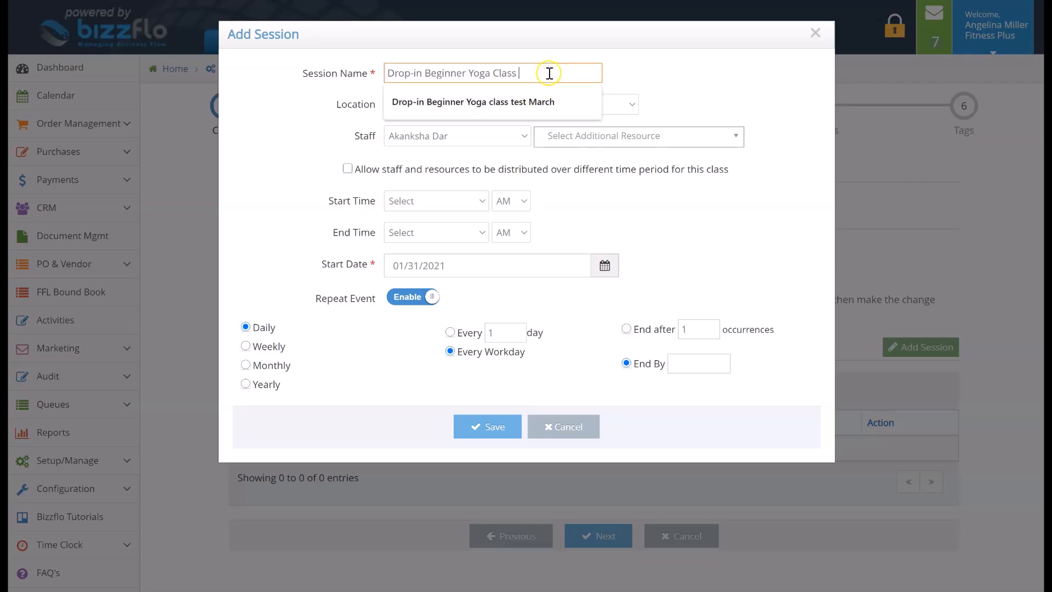
text(M)
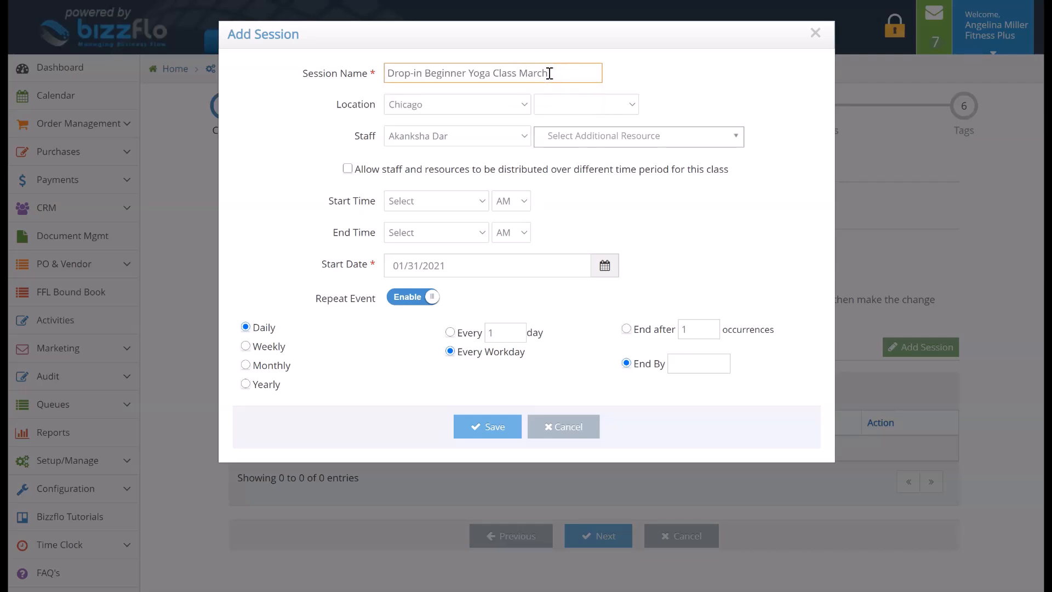
text(arch)
Set the session's location to Chicago and its staff to Certified Instructor
click(510, 105)
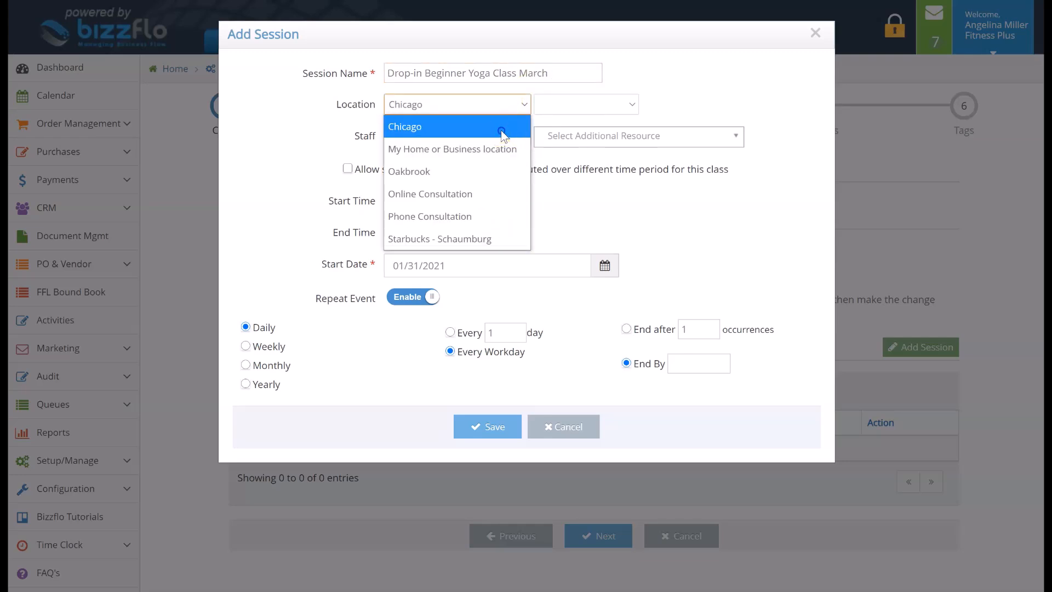
click(504, 131)
click(502, 140)
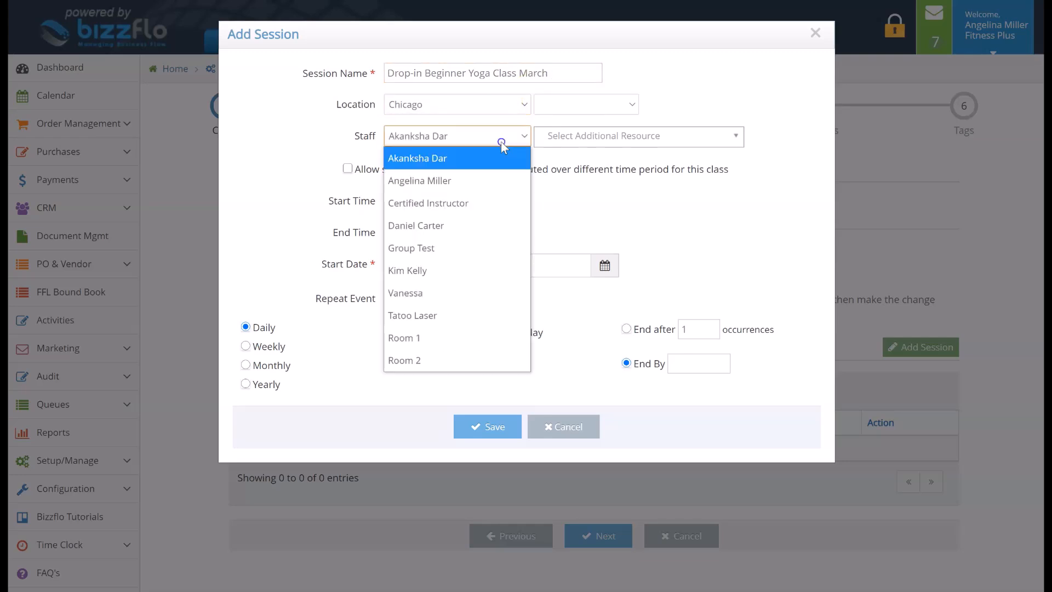
click(497, 205)
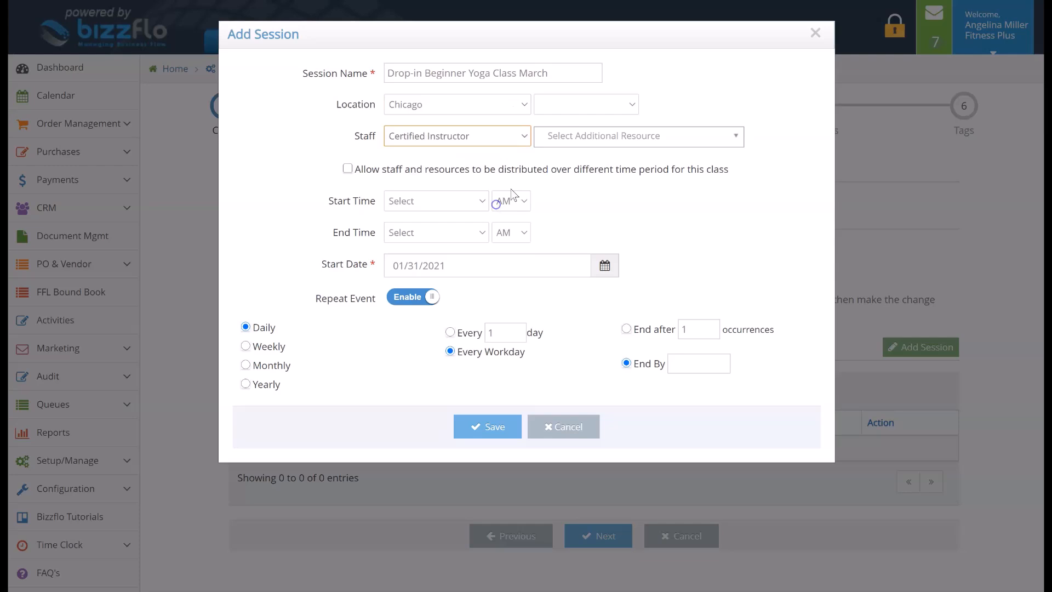
Add the staff member listed directly after Group Test, plus Room 1, as additional resources for the session
click(576, 142)
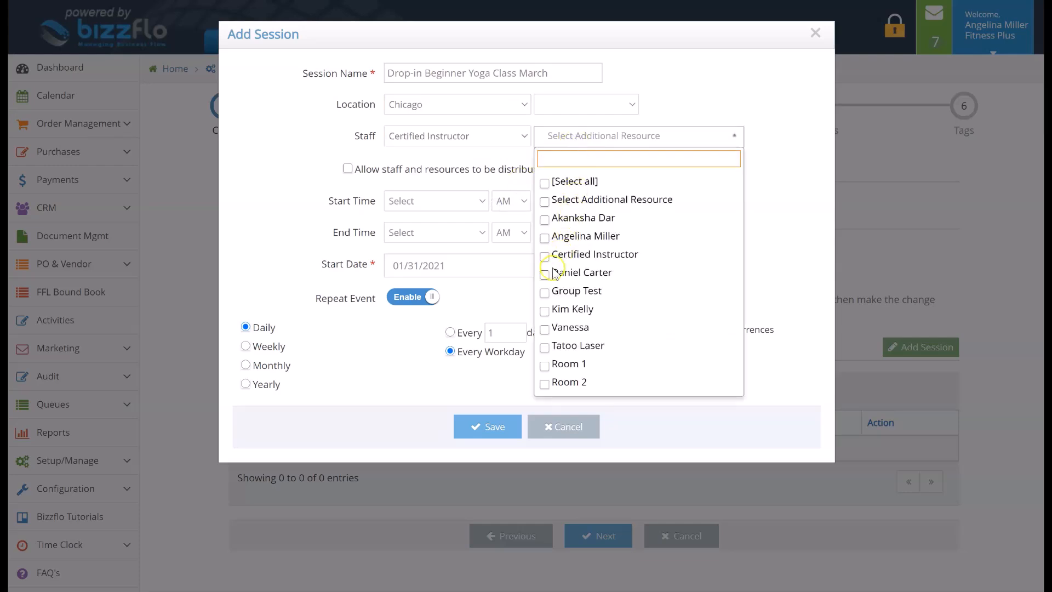
click(544, 310)
click(545, 366)
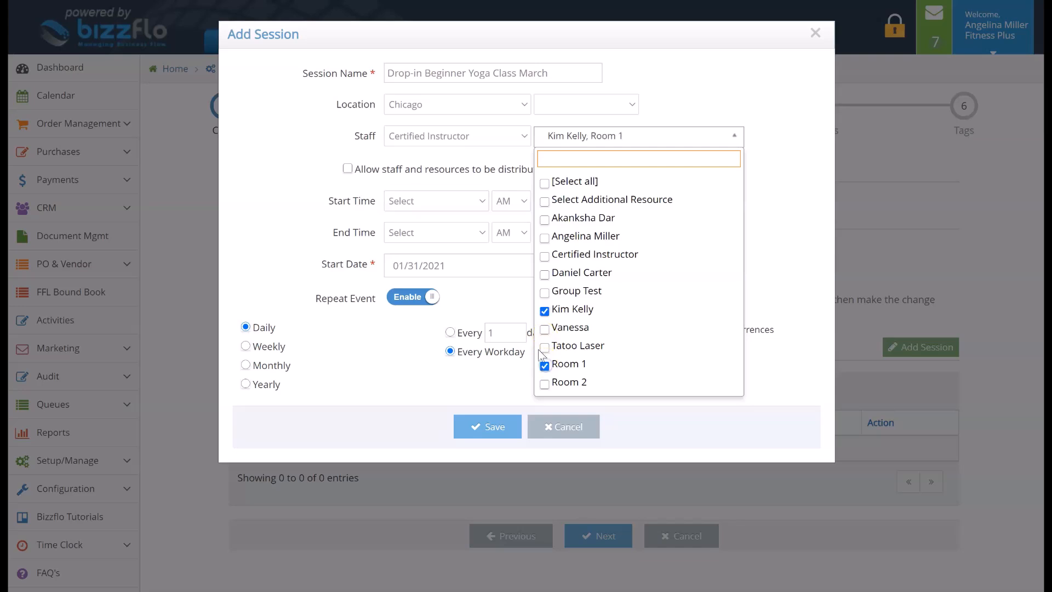
click(504, 288)
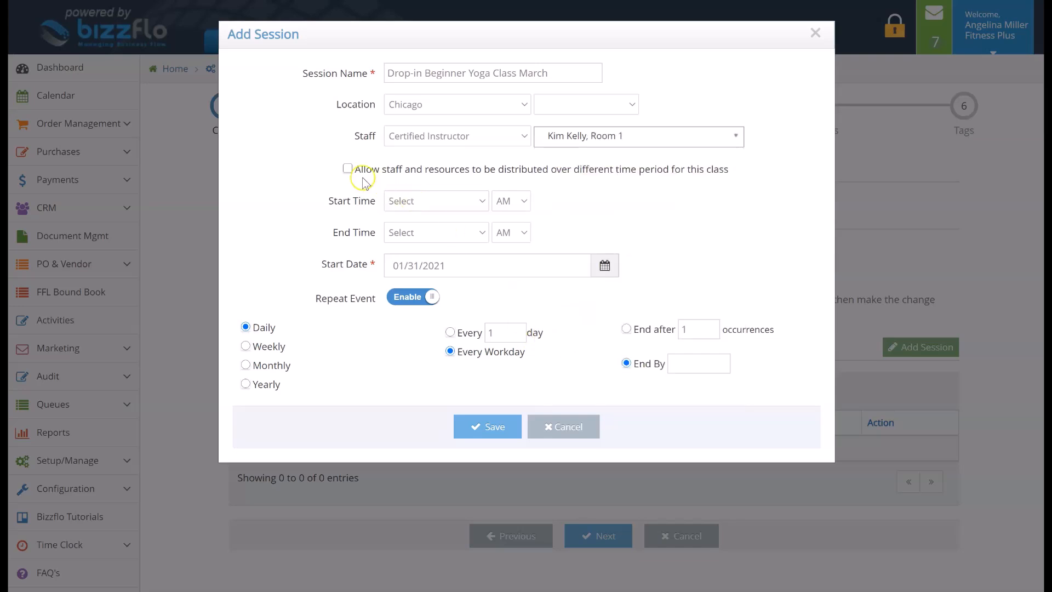
click(348, 170)
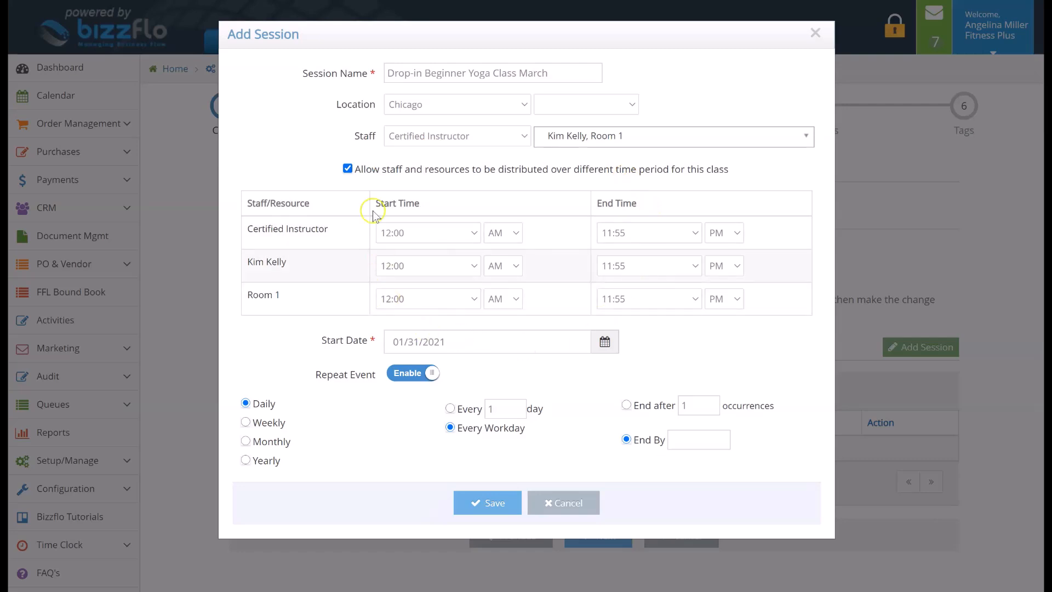
click(348, 169)
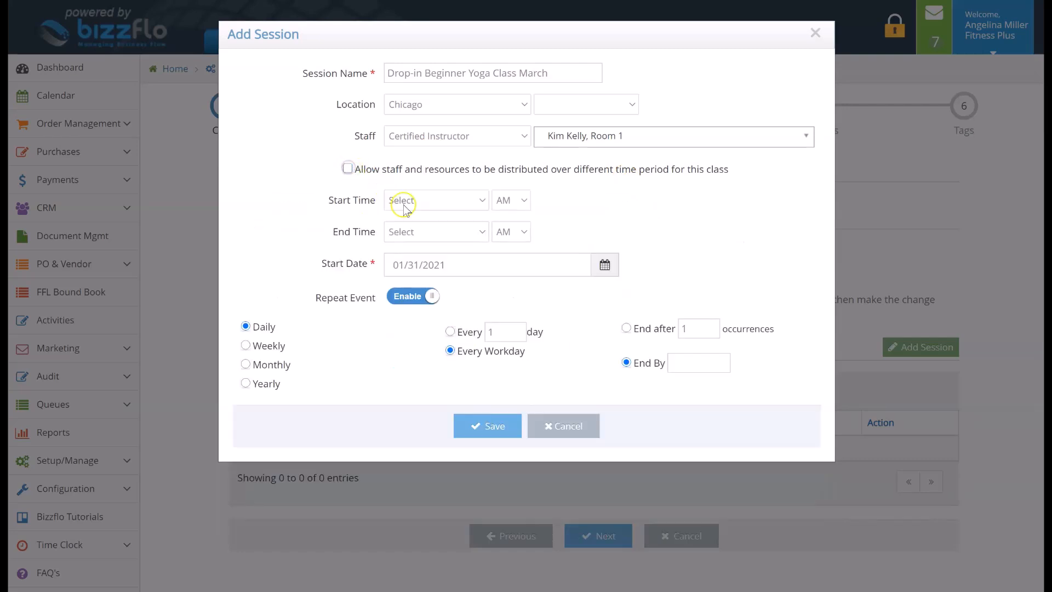
Set the session to start at 12:00 PM and end at 01:15 PM
click(403, 202)
click(407, 245)
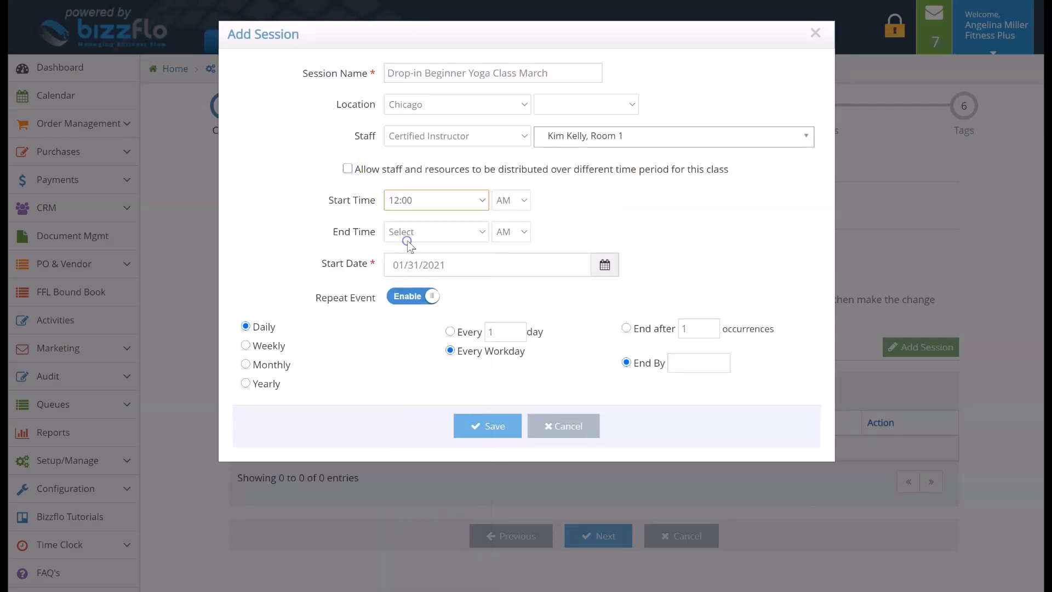
click(422, 236)
scroll(418, 485, down, 2)
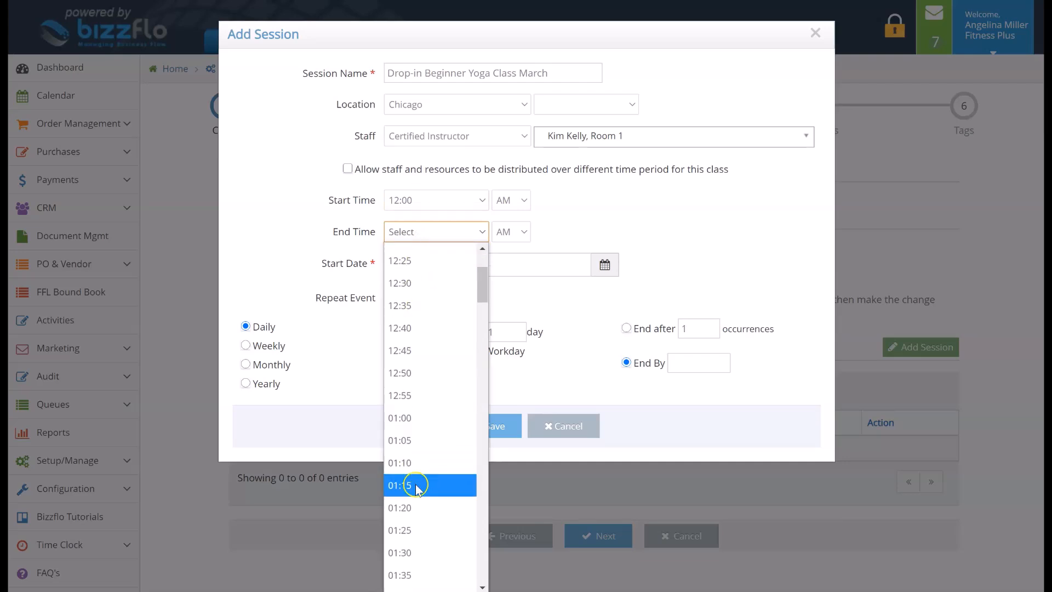
click(417, 487)
click(508, 201)
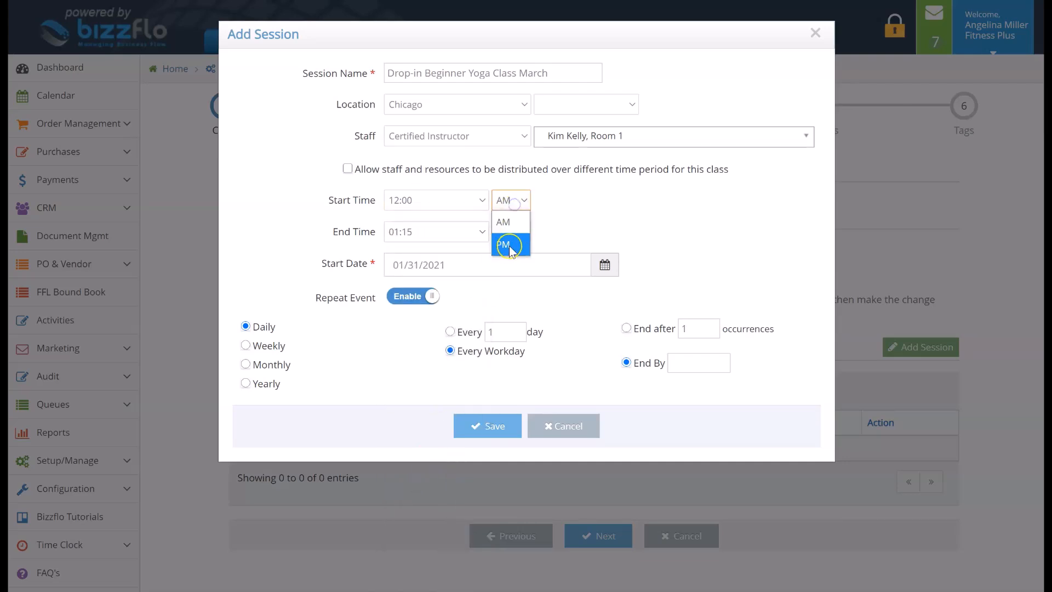
click(509, 245)
click(510, 232)
click(505, 276)
Set the session's start date to 03/01/2021
click(589, 263)
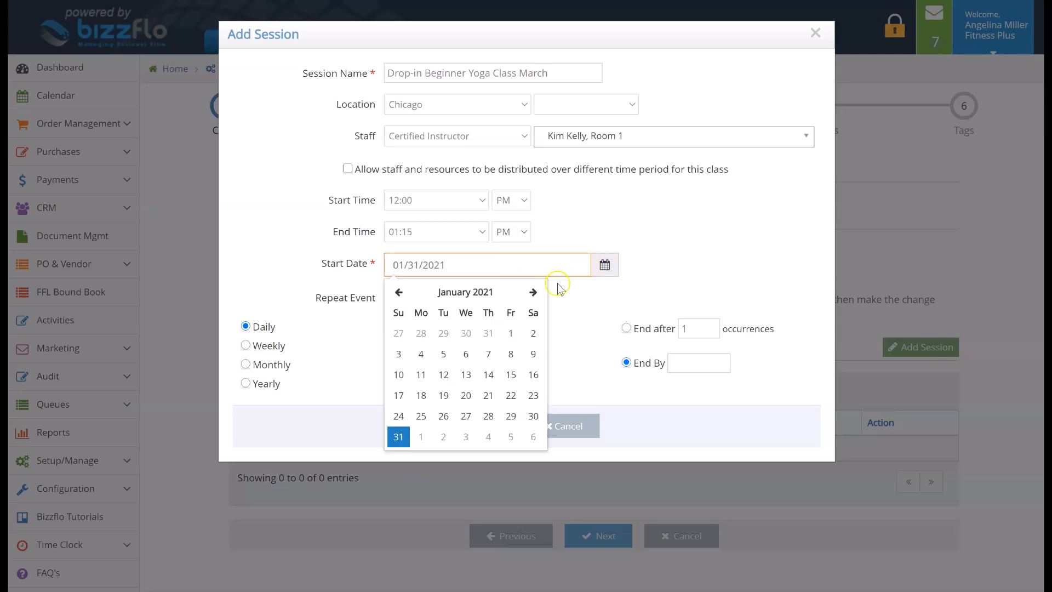
click(533, 293)
click(534, 293)
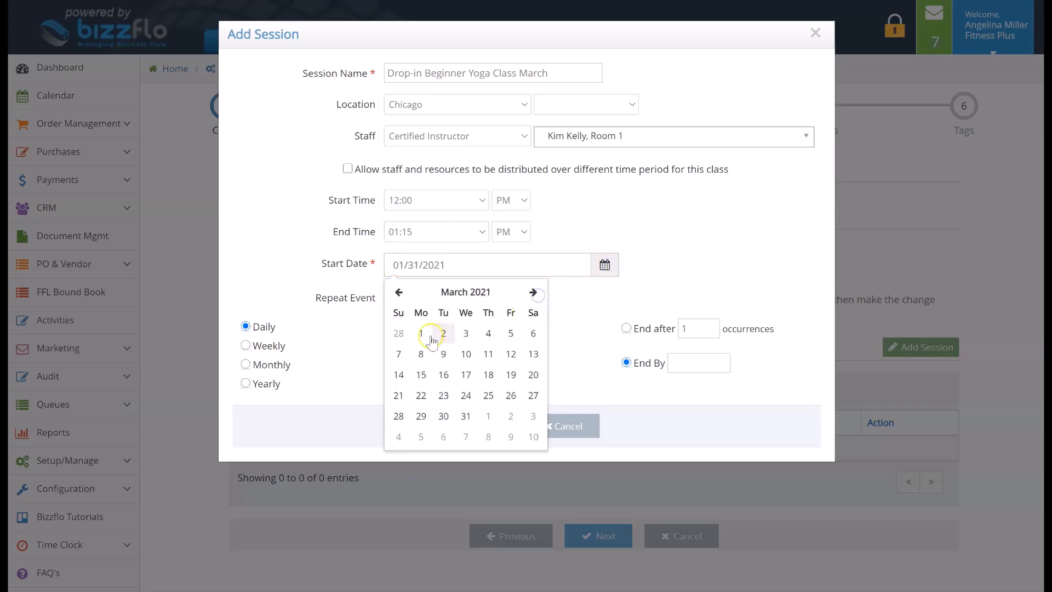
click(421, 334)
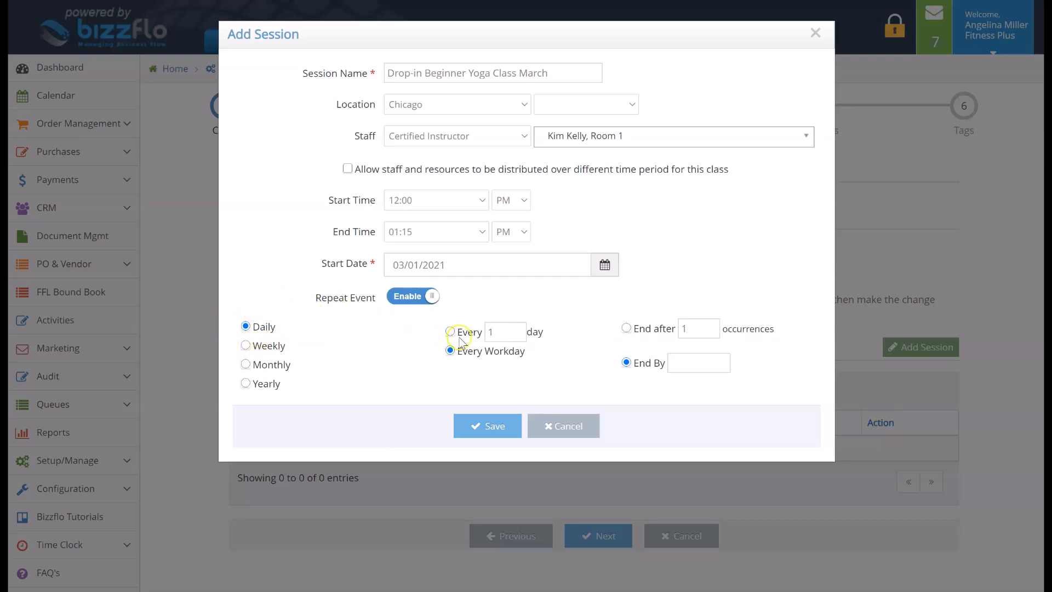
Set the every-workday repeat to end by 03/31/2021 and save the session
click(678, 364)
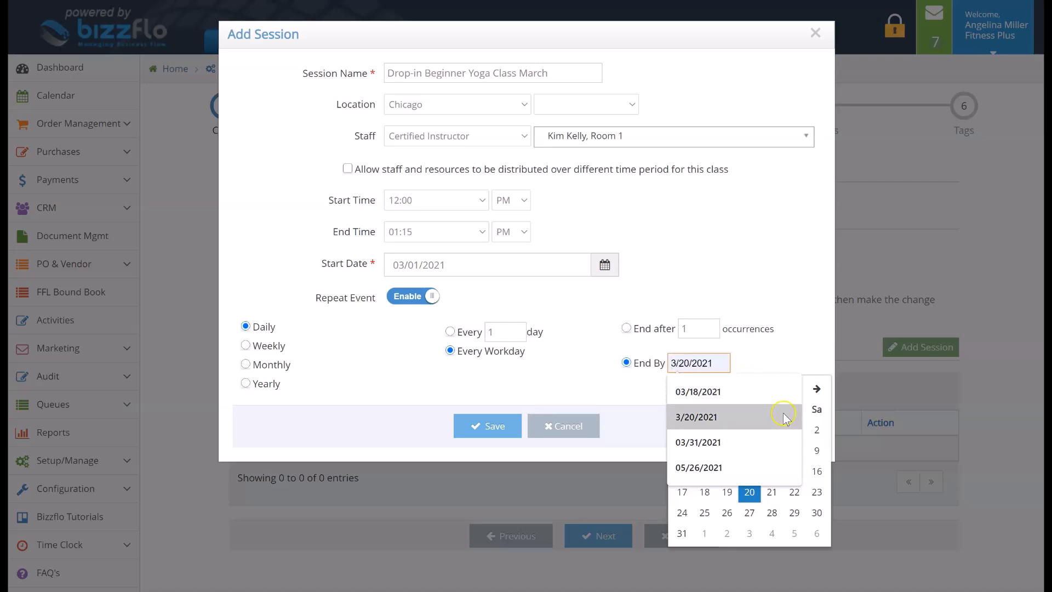
click(777, 442)
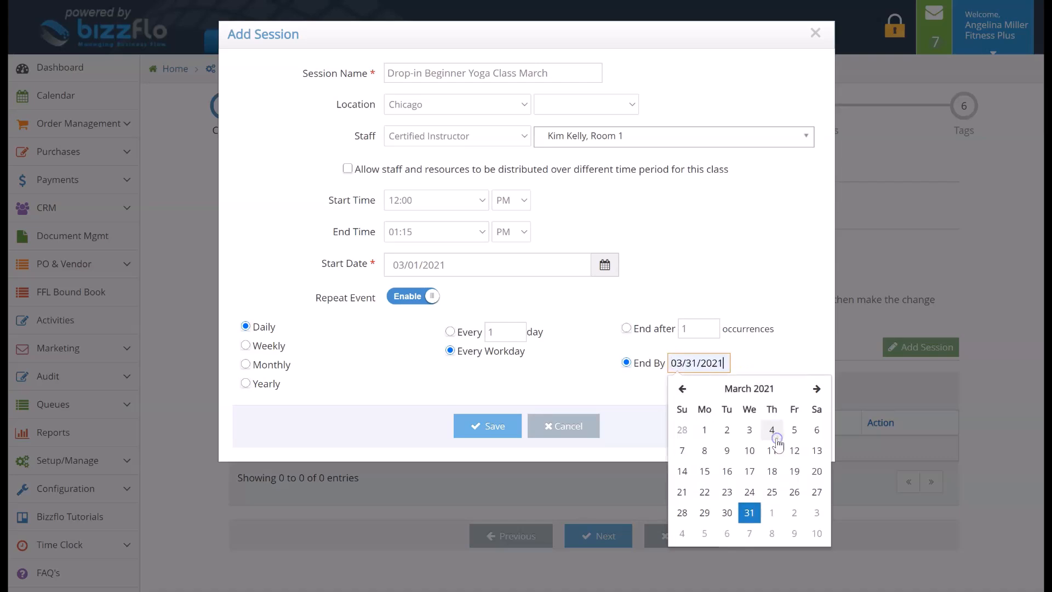
click(780, 351)
click(485, 426)
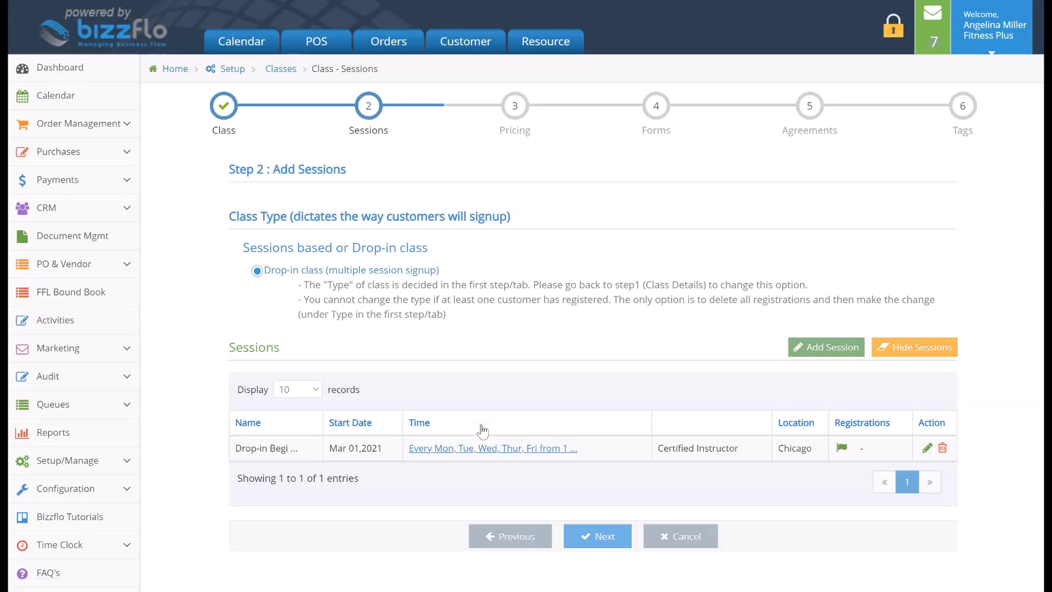
Add a second session and append "April" to its name
click(794, 348)
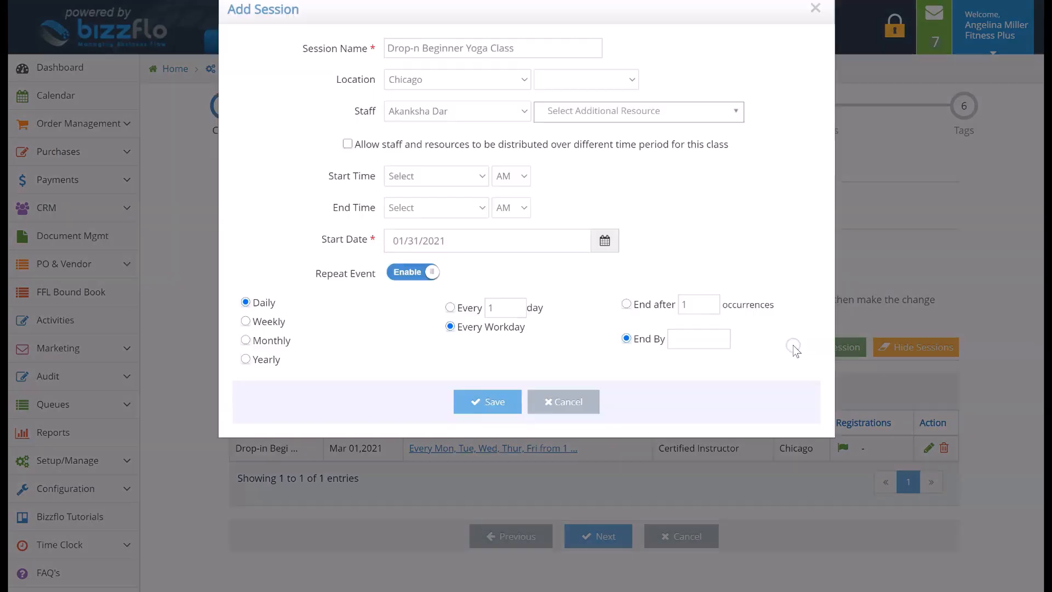
click(563, 66)
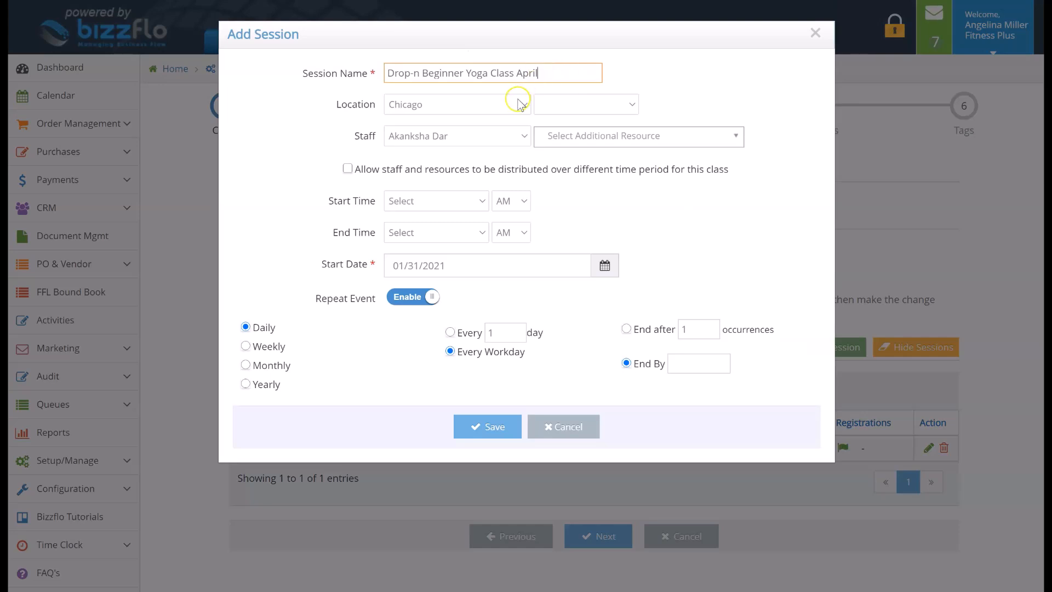
Assign Certified Instructor as the April session's staff, with the staff member listed after Group Test and Room 2 as additional resources
click(518, 135)
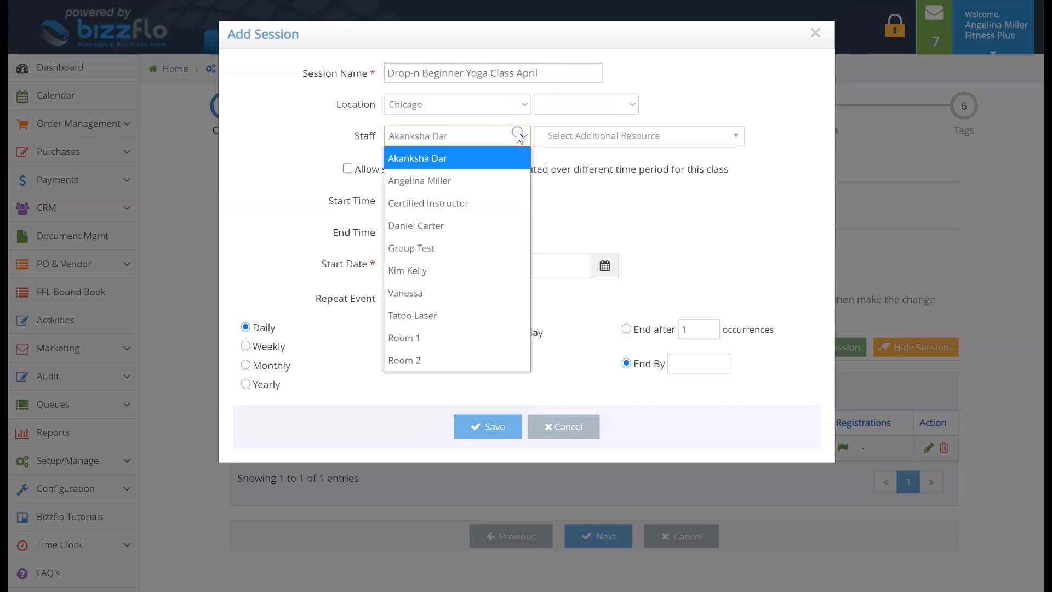
click(520, 203)
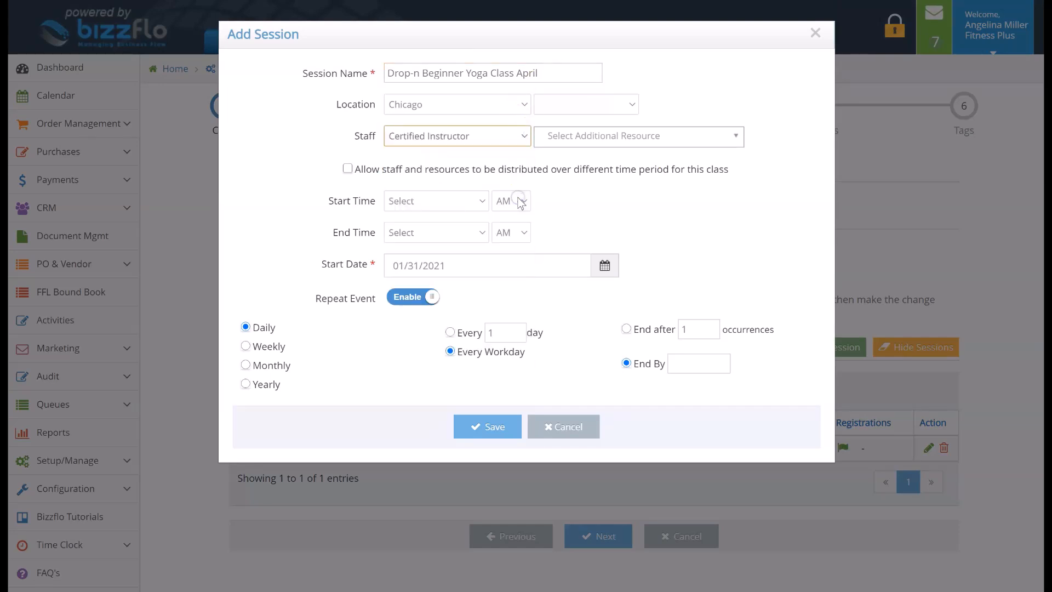
click(579, 141)
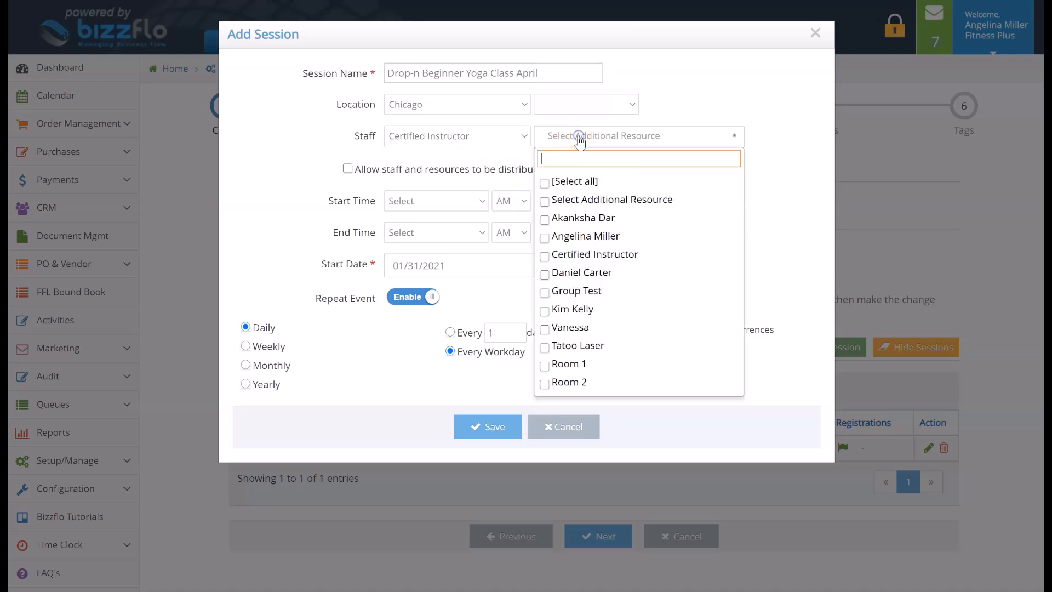
click(545, 313)
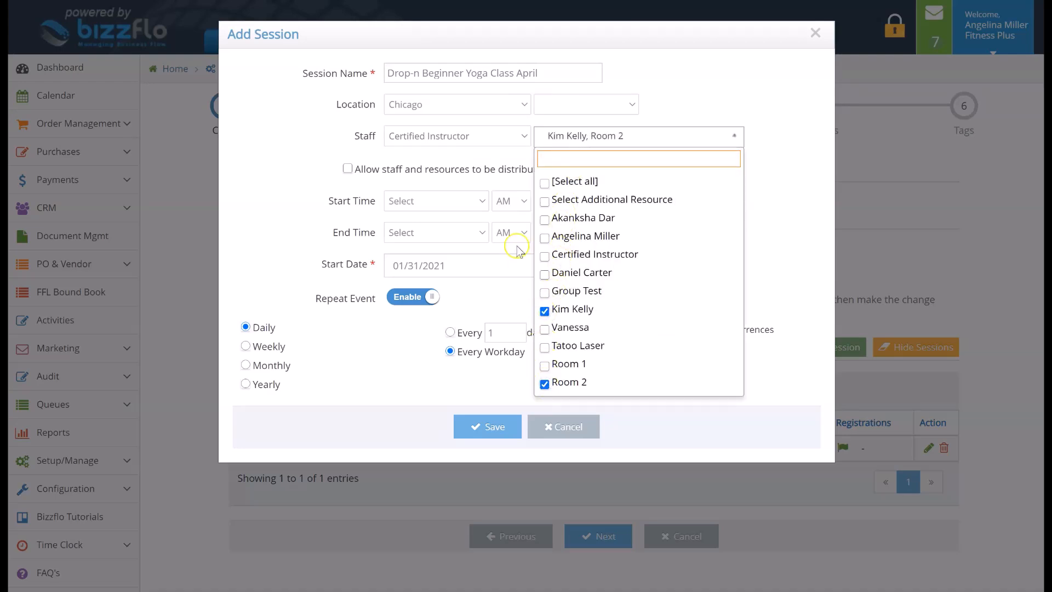
click(500, 161)
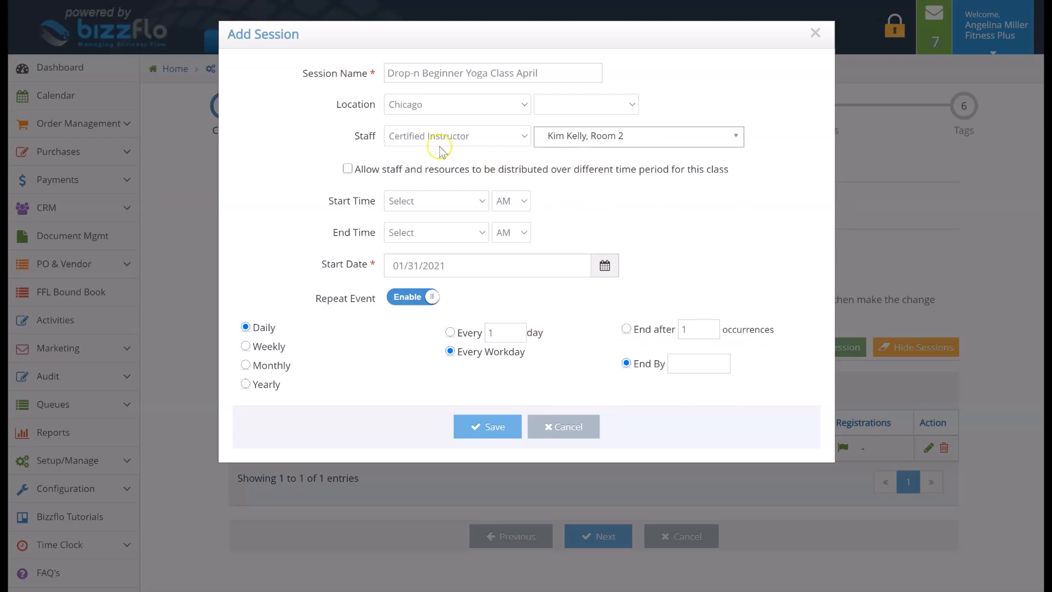
click(348, 169)
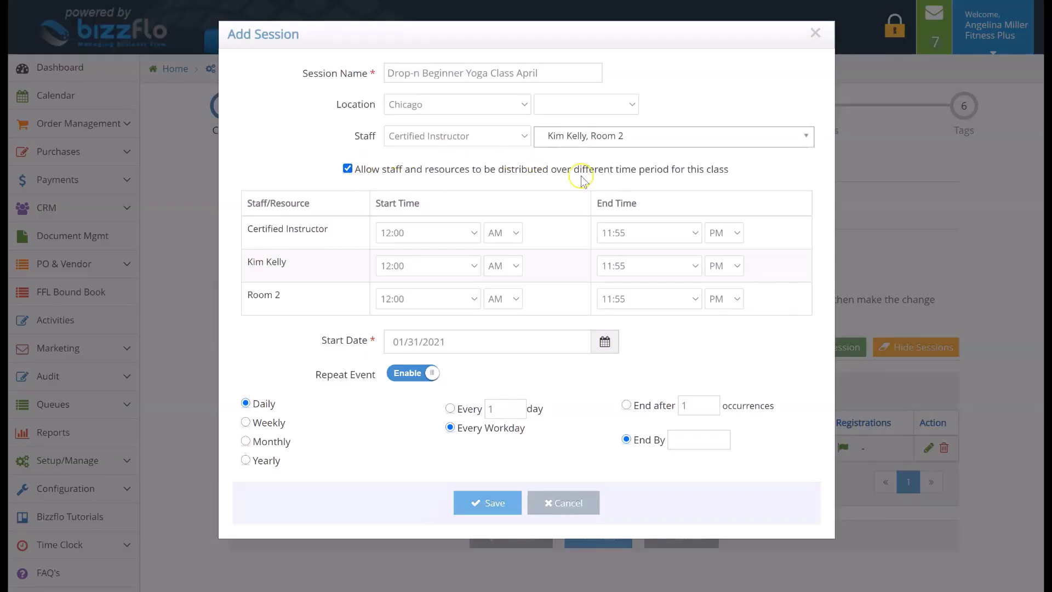
click(348, 168)
Set the April session's start time to 12:00 PM and its end time to 01:15 PM
click(402, 200)
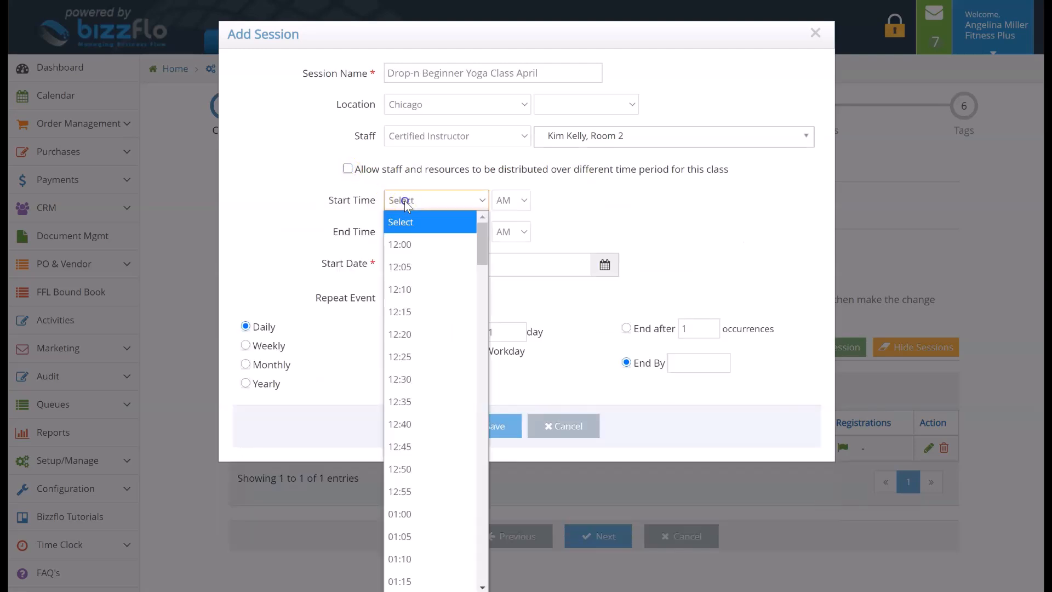
click(411, 242)
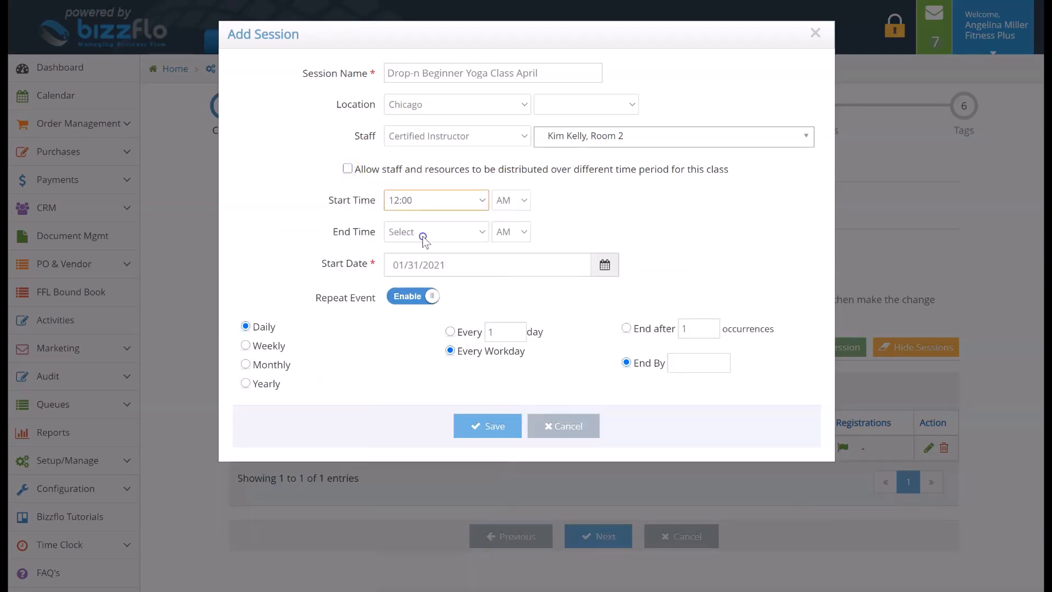
click(424, 239)
scroll(426, 458, down, 3)
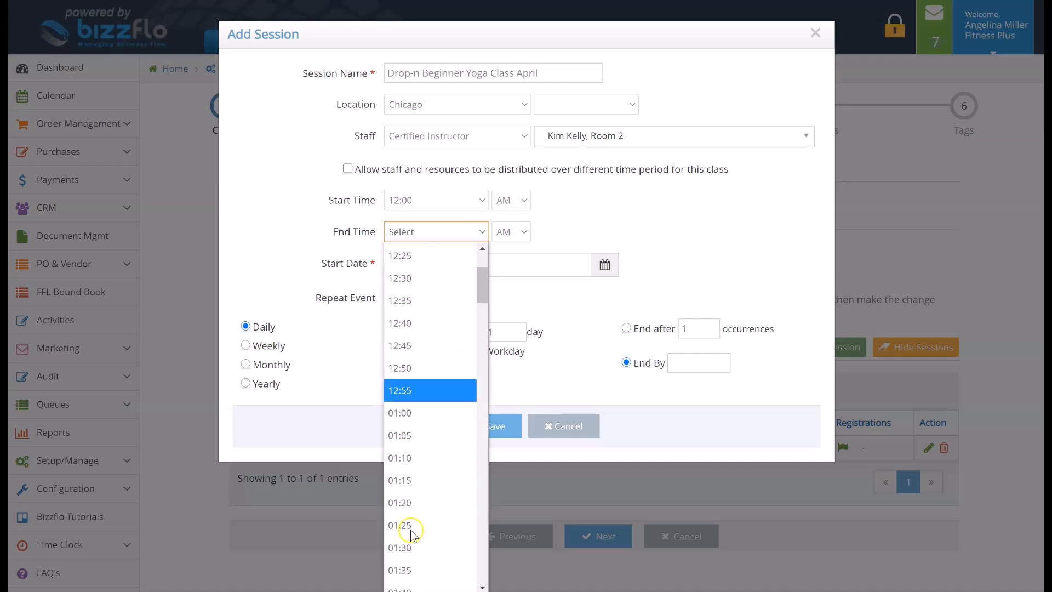
click(413, 486)
click(503, 200)
click(507, 241)
click(510, 237)
click(525, 274)
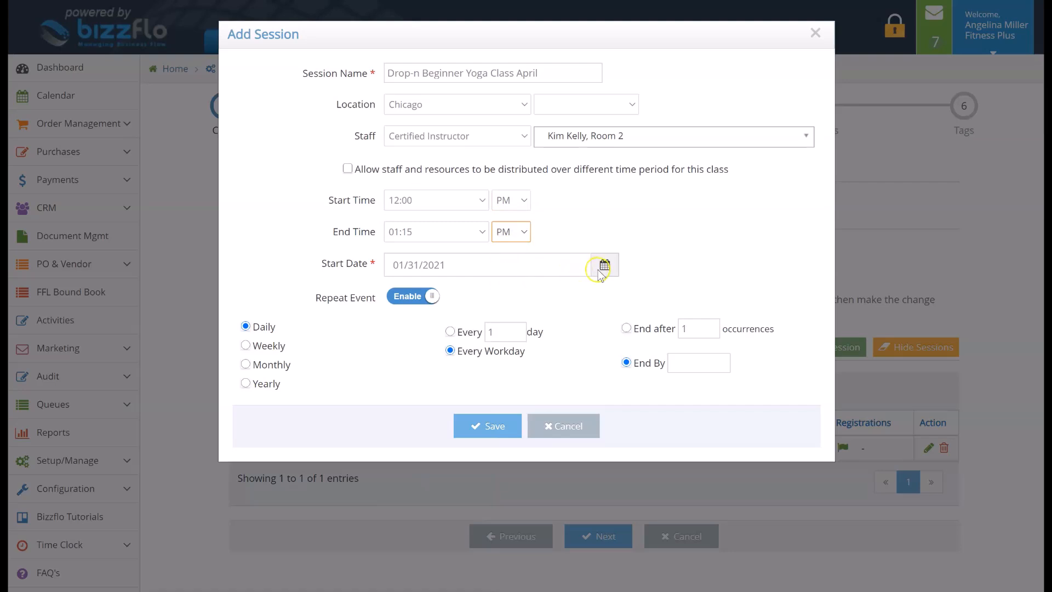
Set the April session's start date to 04/01/2021
click(605, 265)
click(534, 294)
click(533, 294)
click(533, 294)
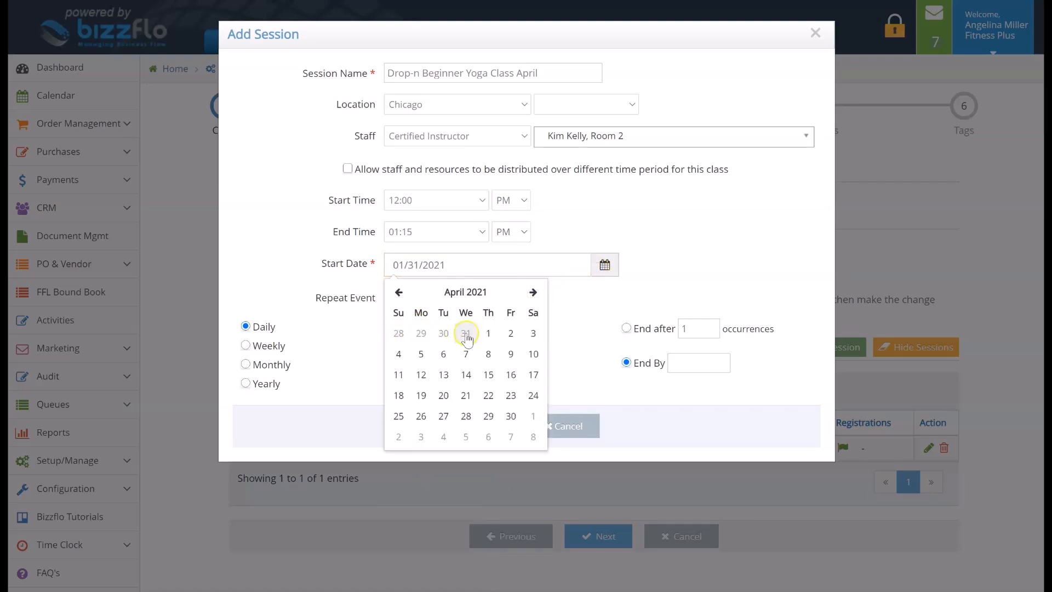
click(487, 333)
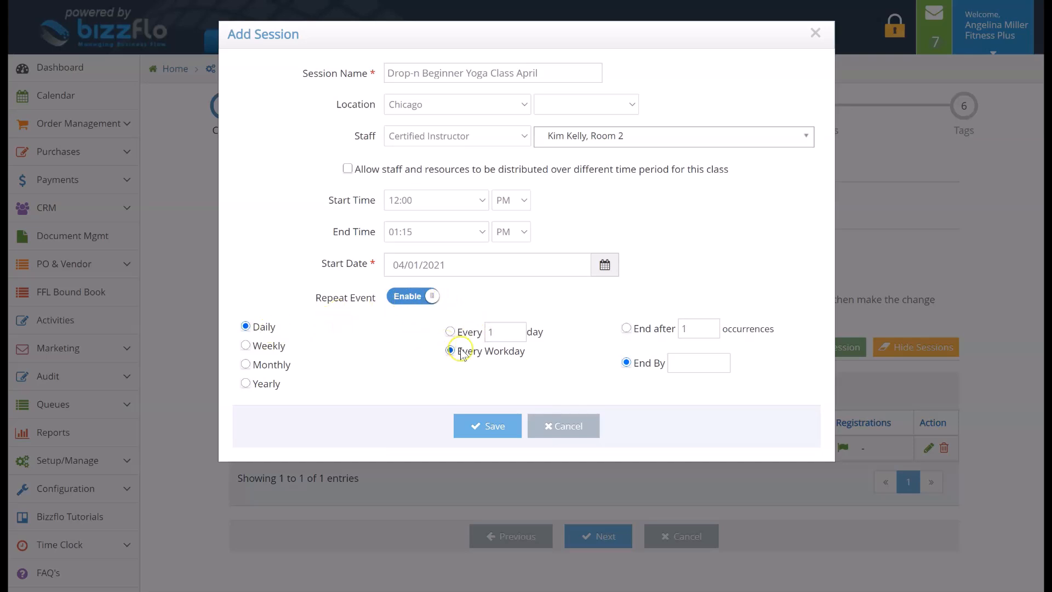
Set the April session's every-workday repeat to end by 04/30/2021 and save the session
click(675, 363)
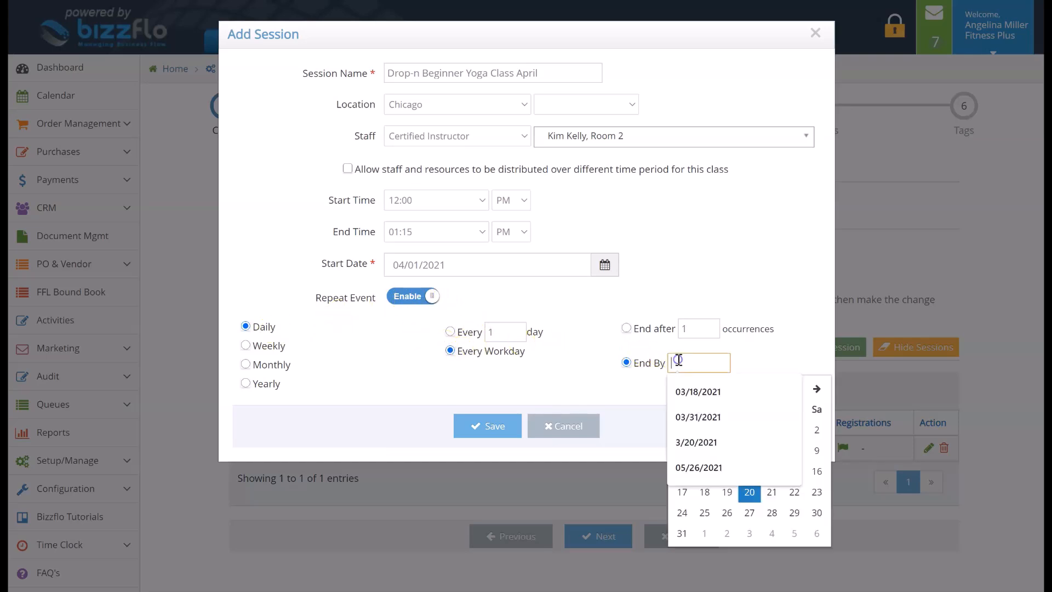
click(817, 389)
click(817, 389)
click(817, 389)
click(816, 389)
click(795, 514)
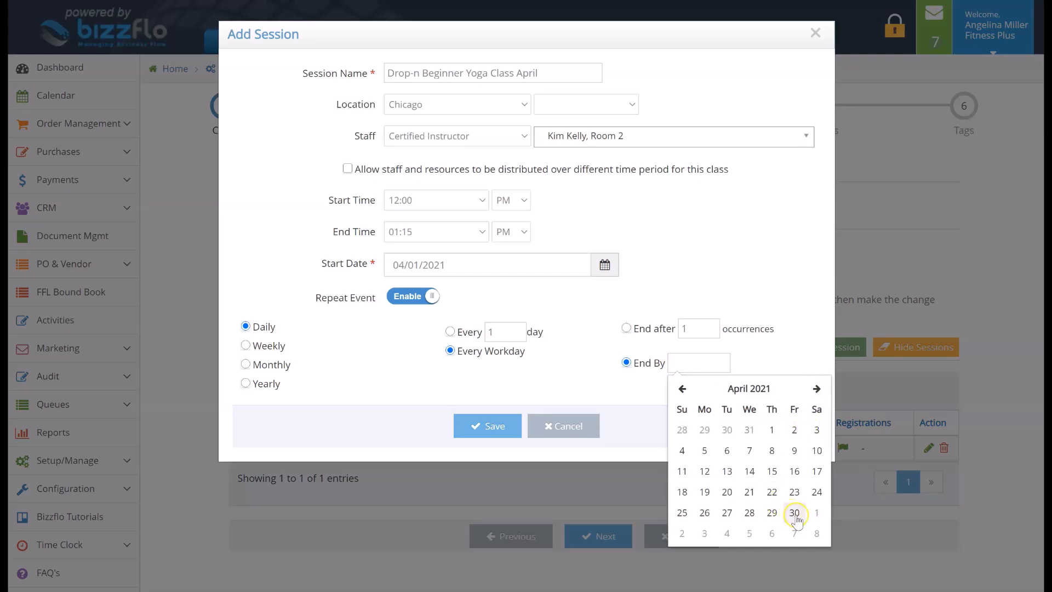
click(504, 426)
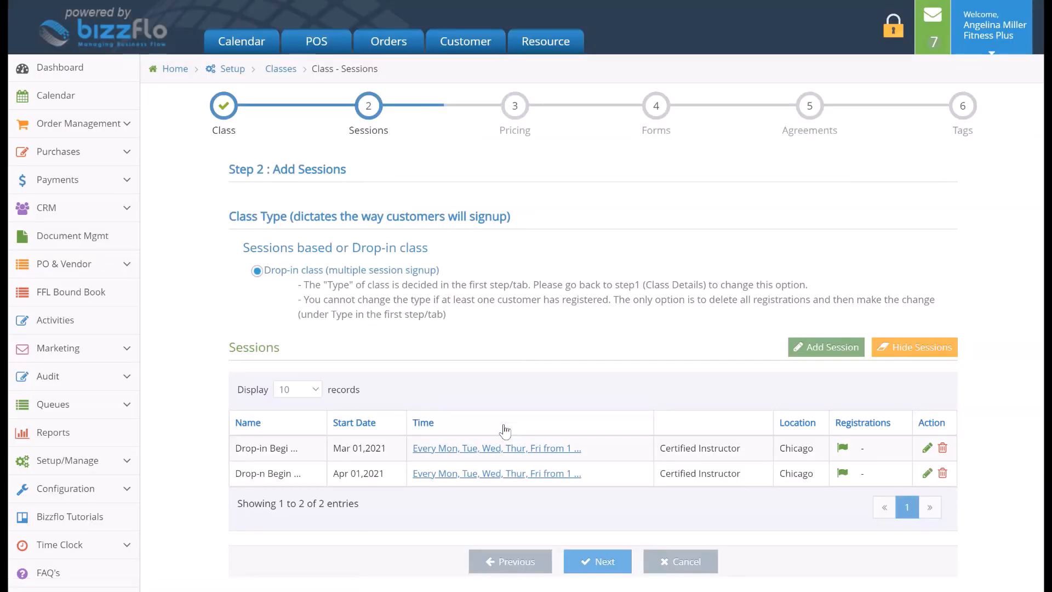
Review the March session's details without changing them and proceed to the class pricing
click(927, 448)
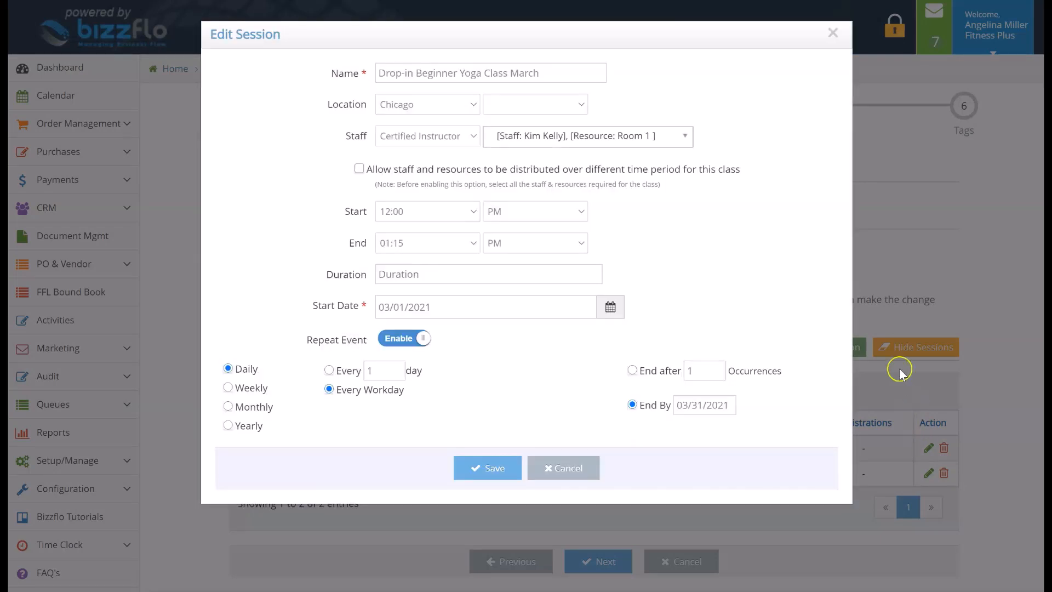
click(581, 470)
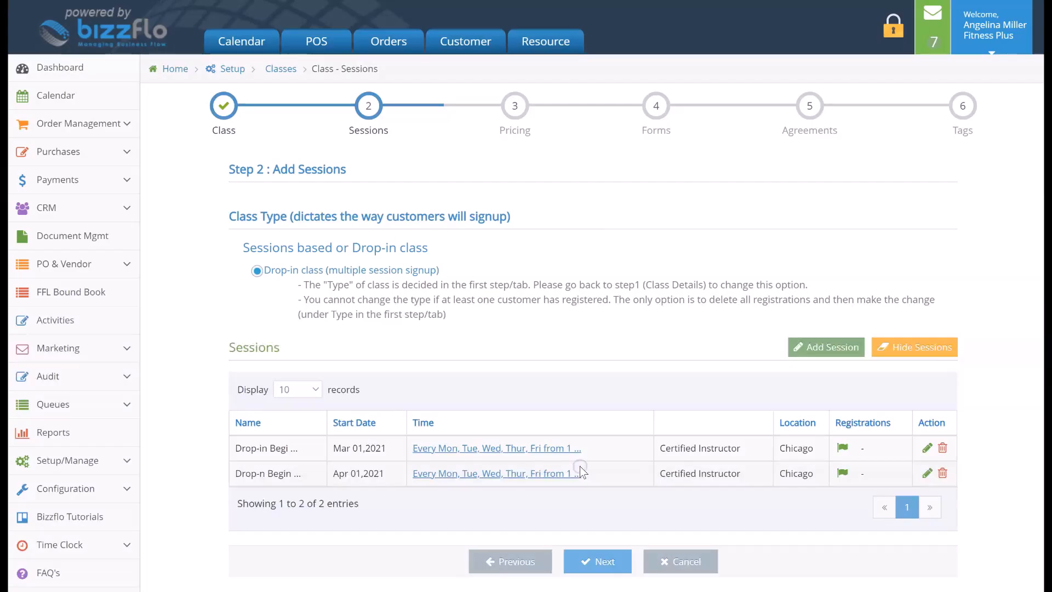
click(577, 564)
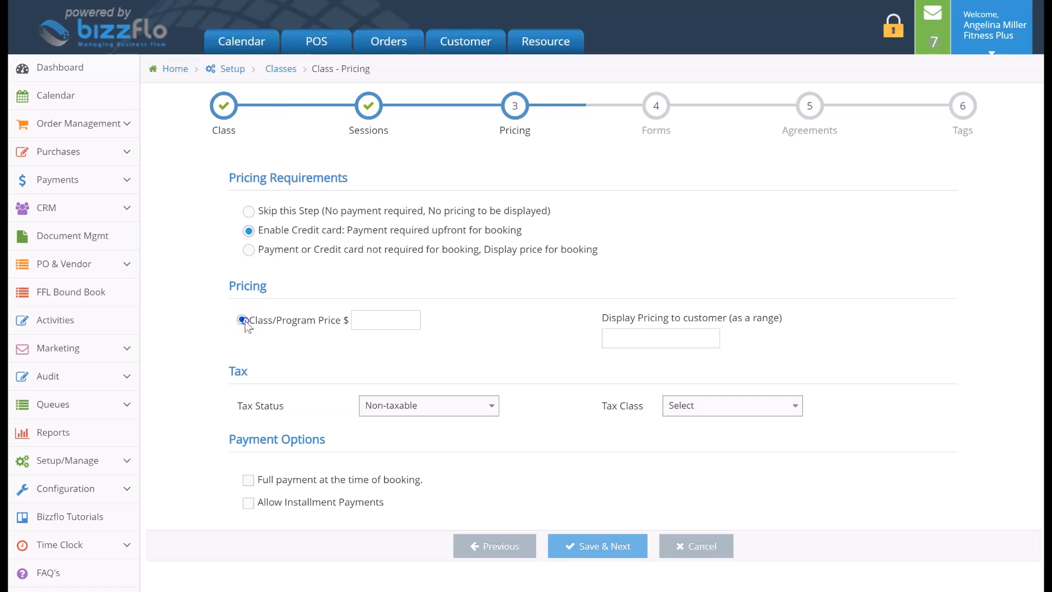
Set the class price to $30 and keep it Non-taxable with no tax class
click(365, 317)
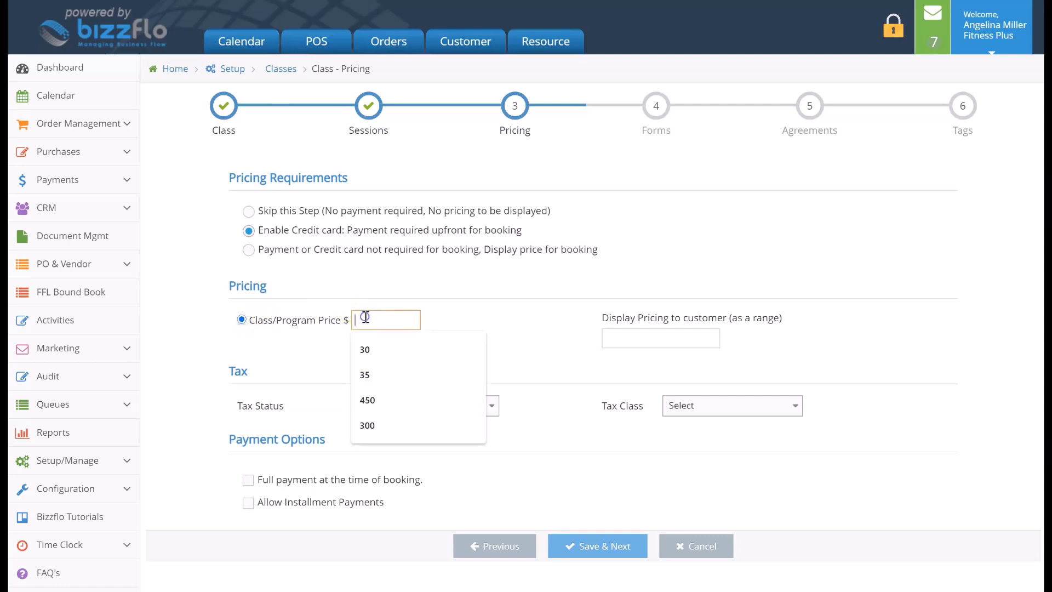
text(30)
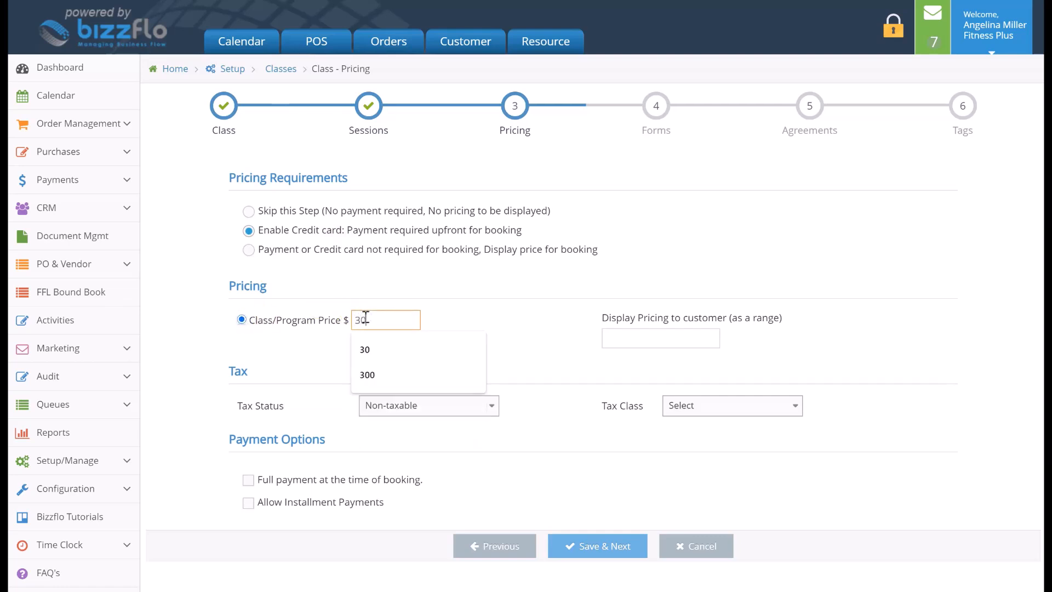
click(441, 323)
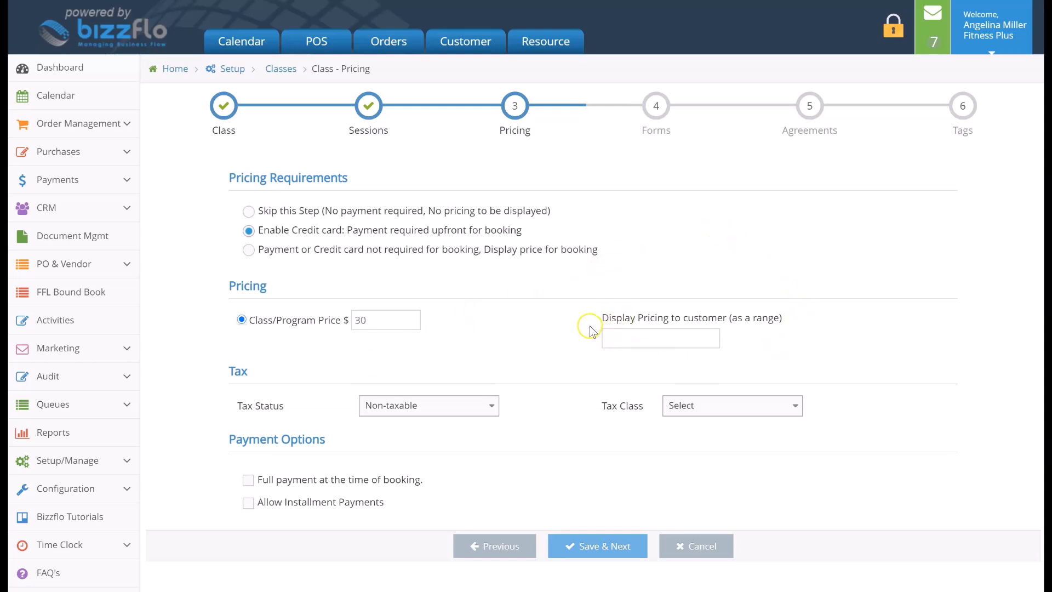
click(476, 410)
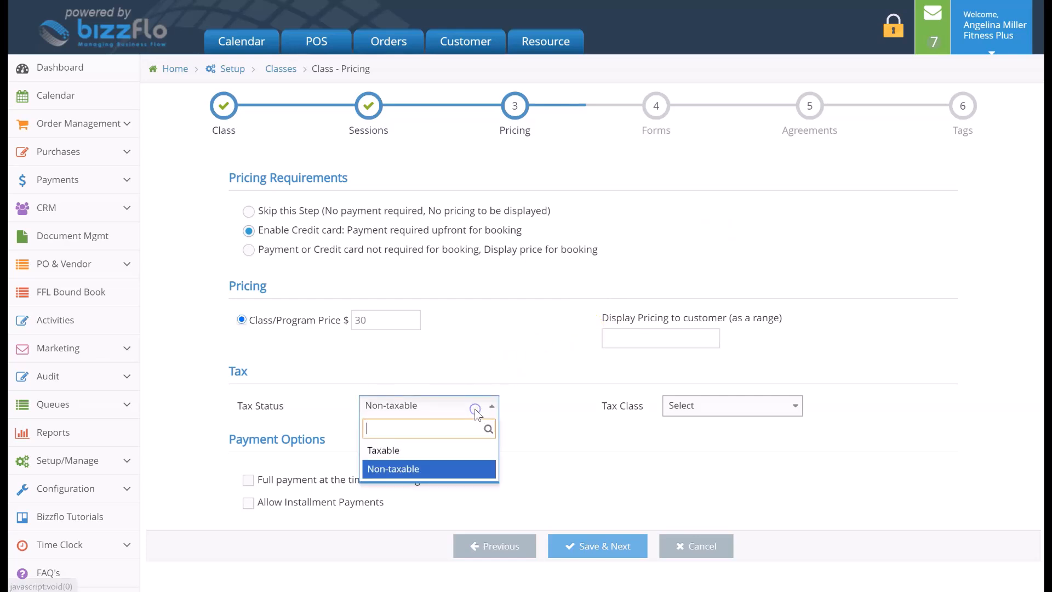
click(469, 470)
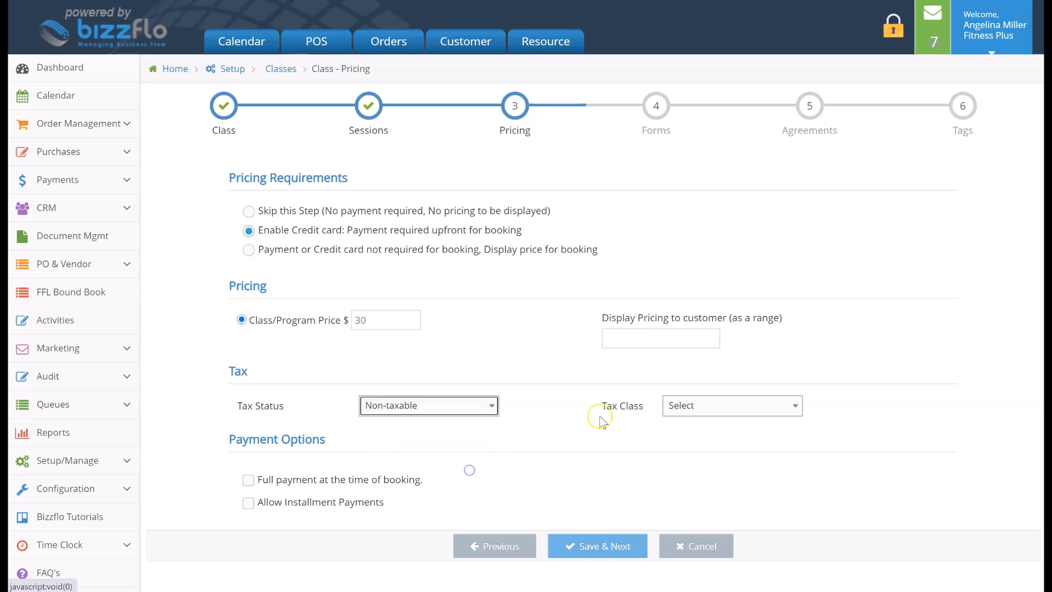
click(679, 412)
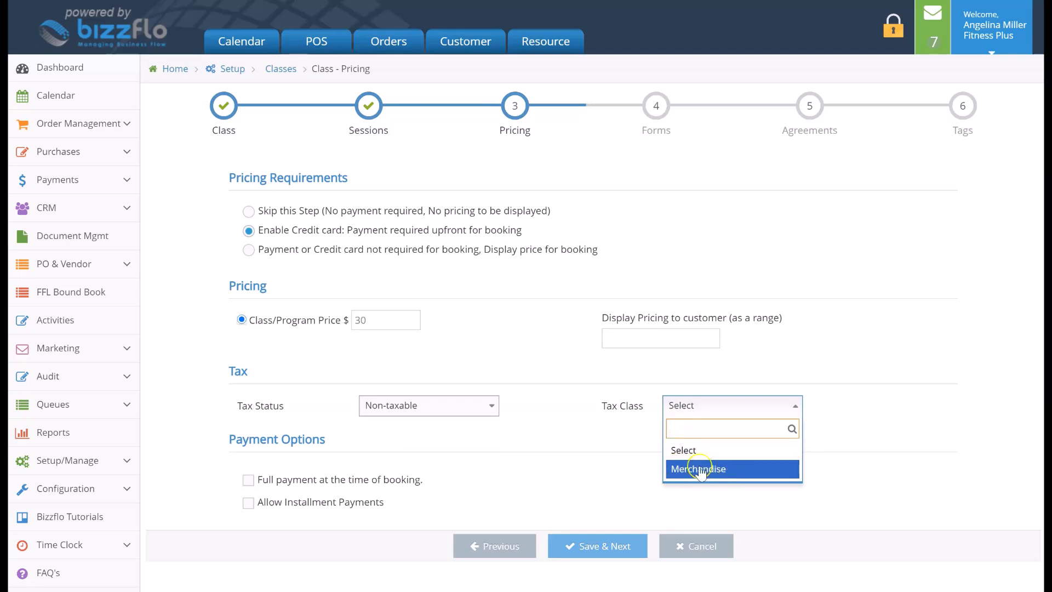
click(649, 465)
Enable full payment at the time of booking and give the full payment plan a $10 discount
scroll(650, 464, down, 1)
scroll(649, 462, down, 1)
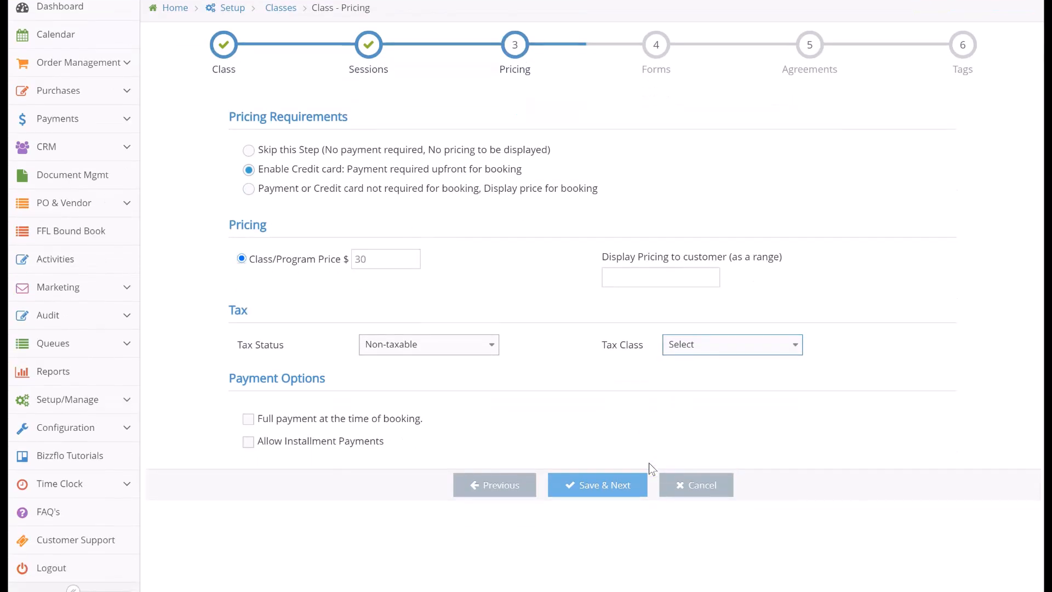
click(252, 420)
scroll(252, 423, down, 2)
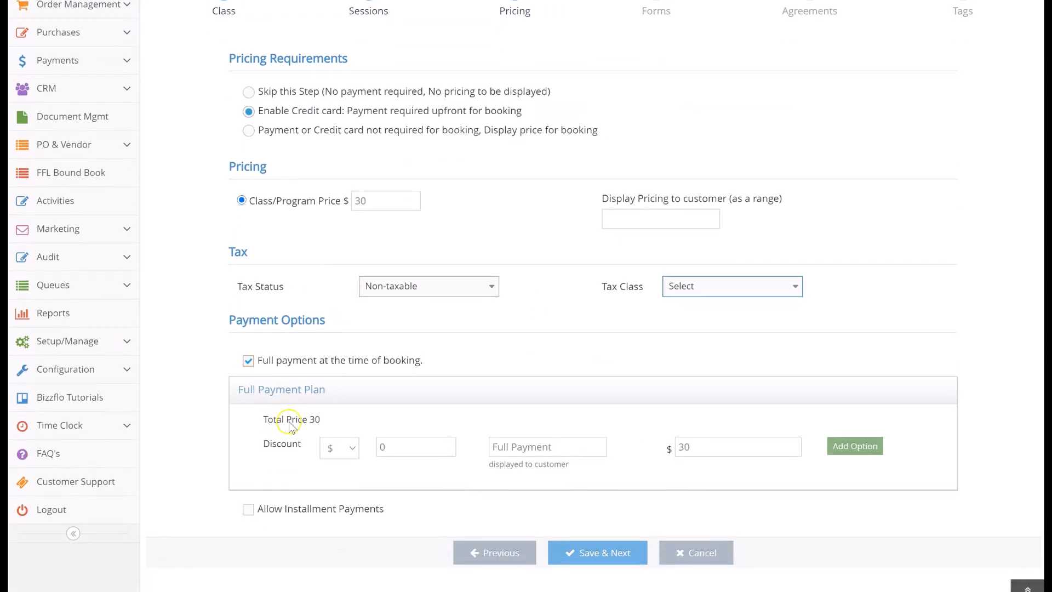
click(336, 446)
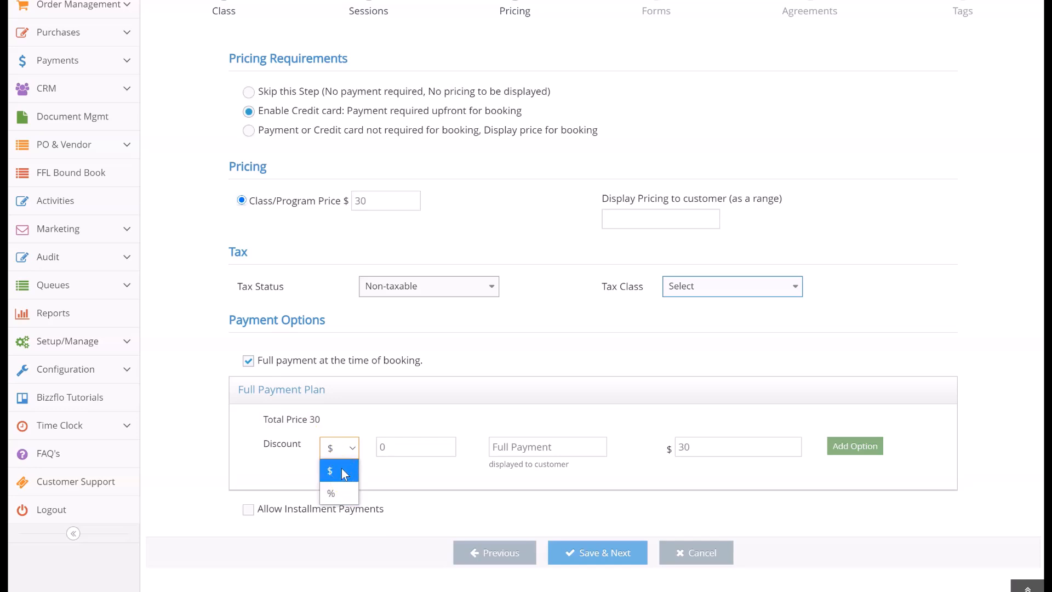
click(341, 470)
click(383, 447)
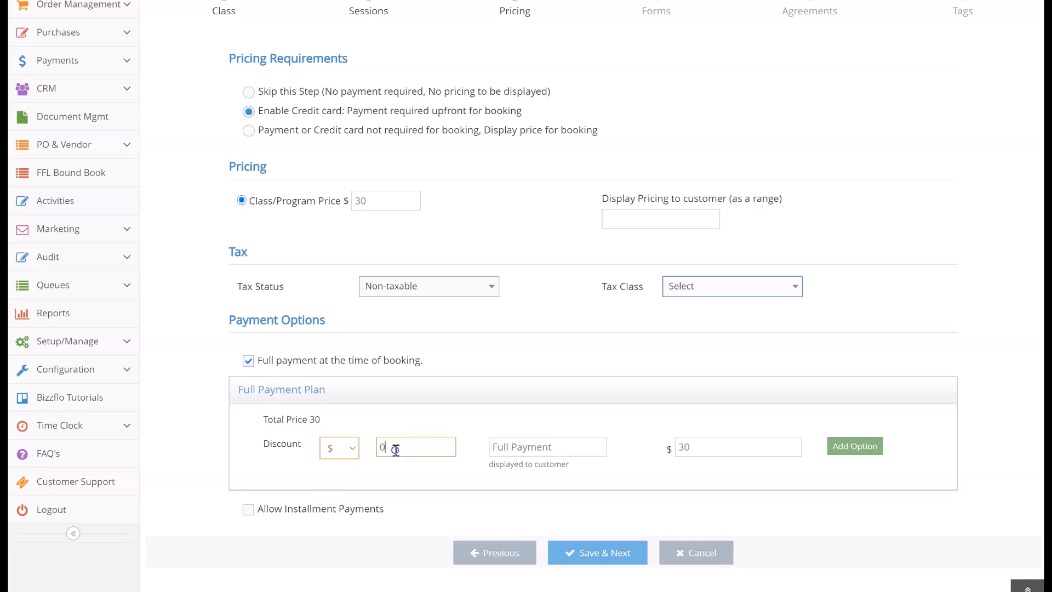
text(10)
Replace the customer-facing title of the discounted payment option with "Seniors"
click(522, 446)
drag(564, 446, 461, 453)
text(Seniors)
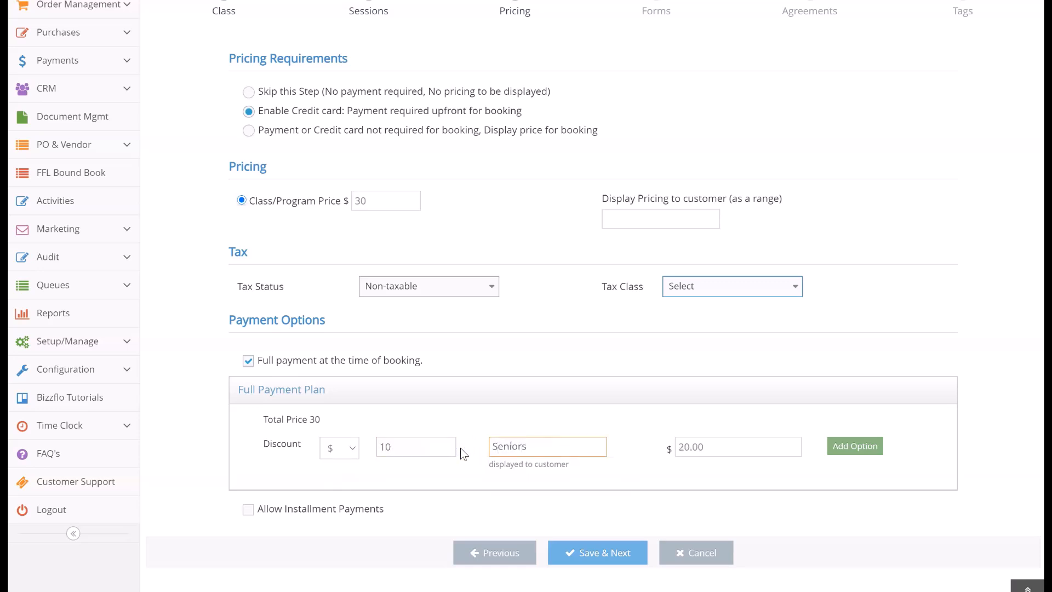
click(858, 447)
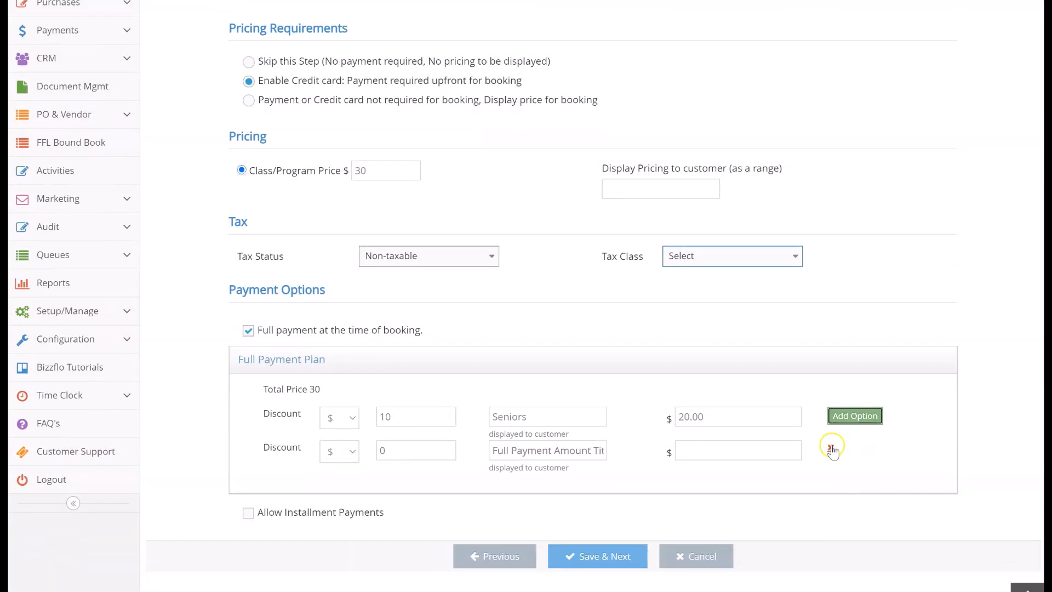
click(832, 449)
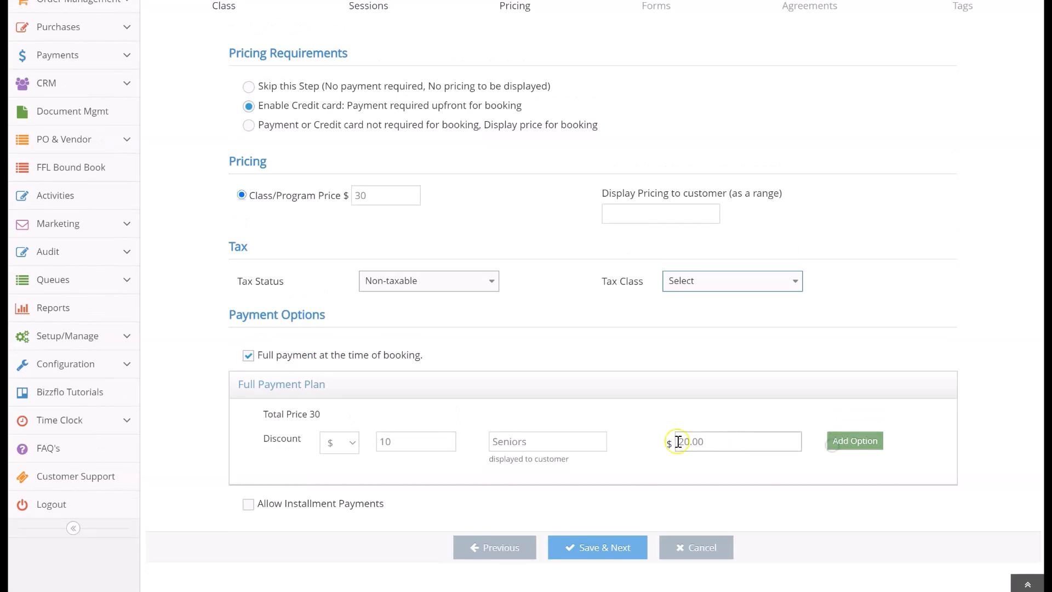
click(248, 503)
scroll(249, 505, down, 5)
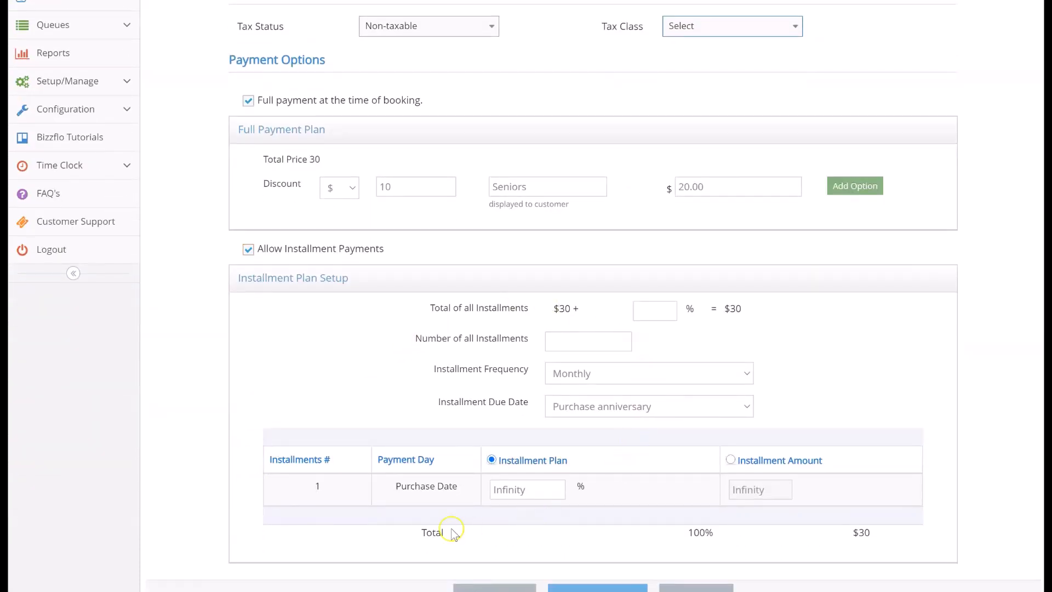
click(250, 249)
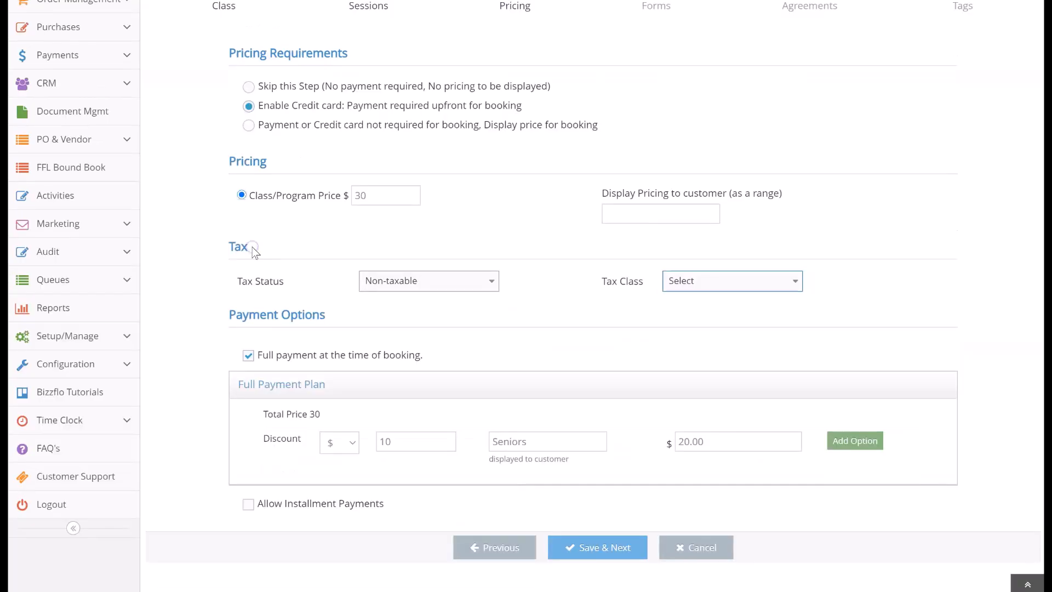
Save the pricing and add the New Client Registration form to the class
click(569, 549)
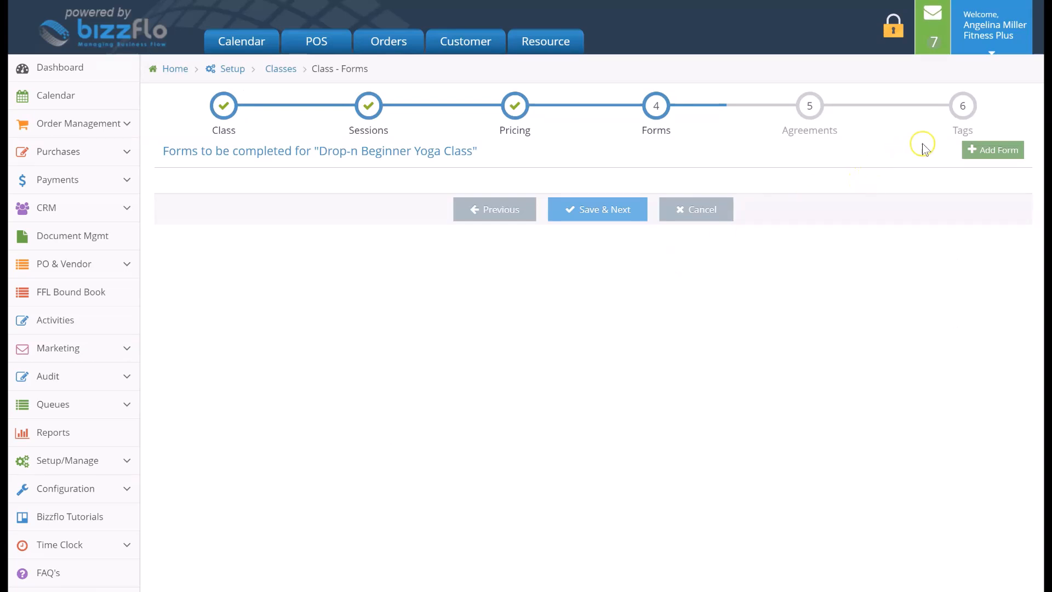
click(1017, 151)
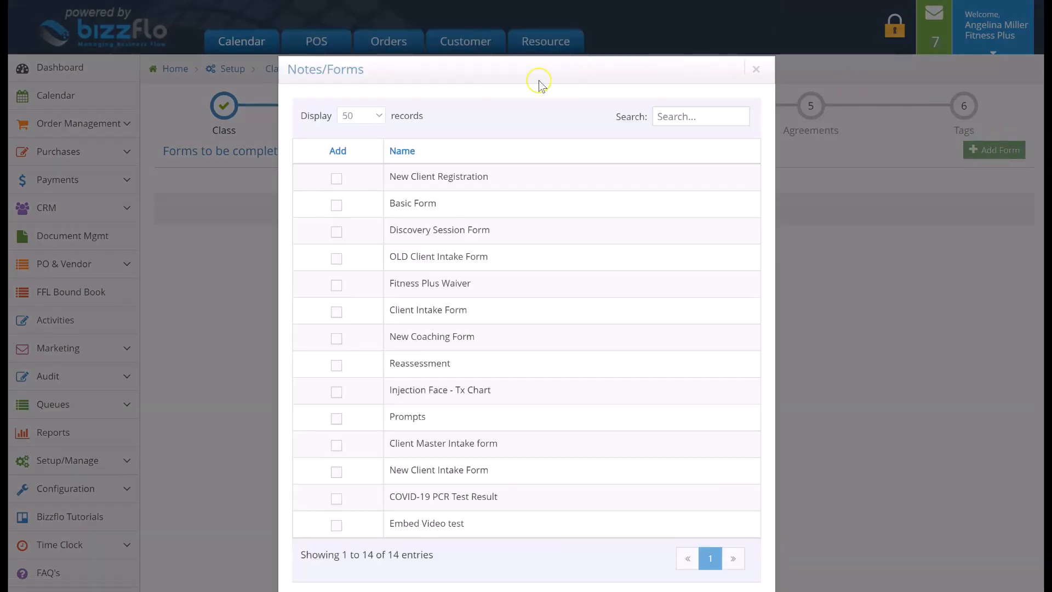
click(337, 179)
scroll(337, 181, down, 2)
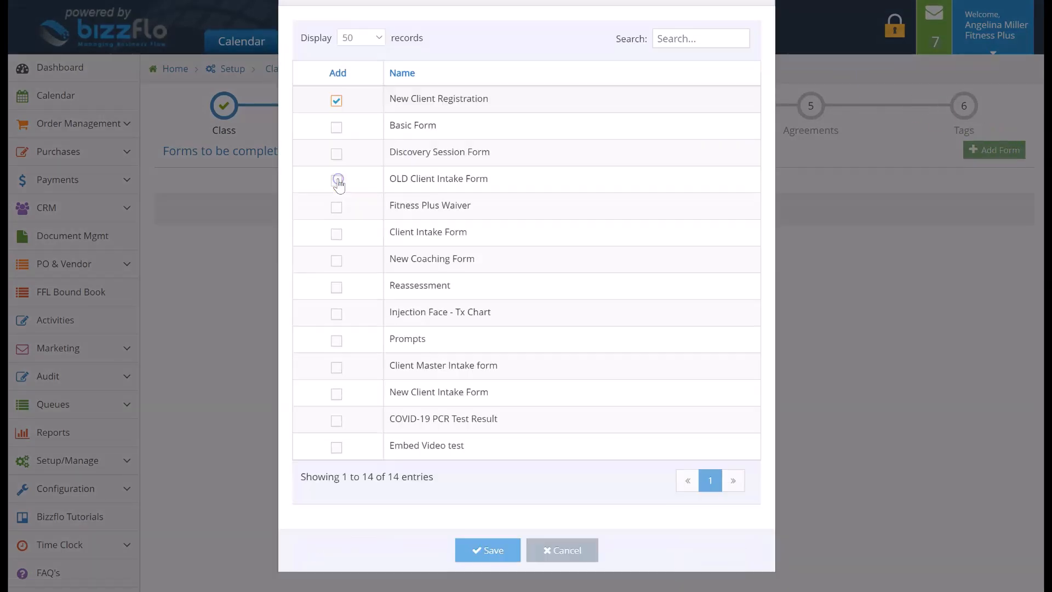
click(469, 551)
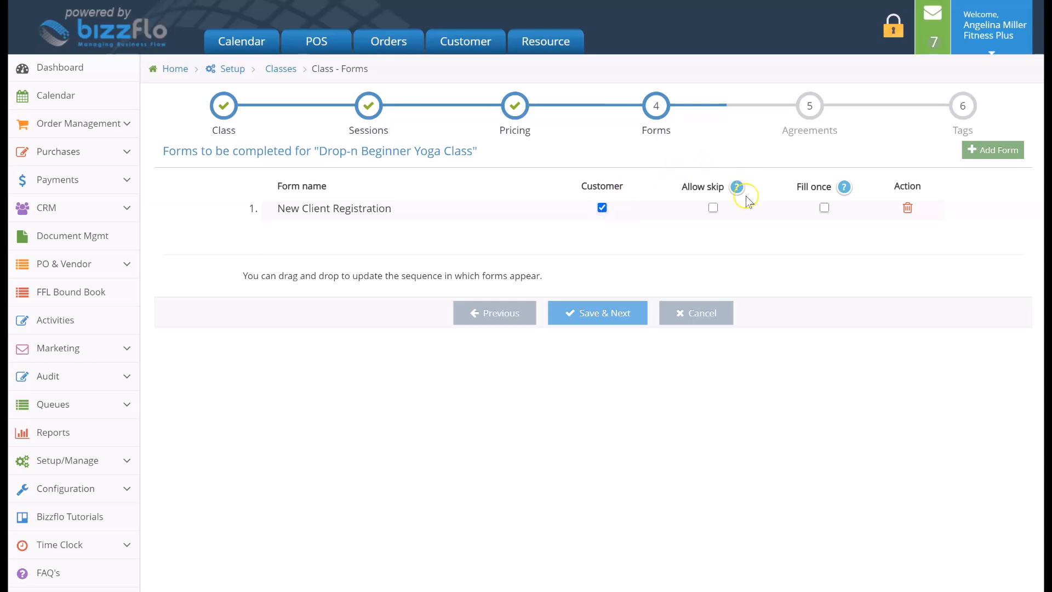
Require customers to fill in the New Client Registration form only once and proceed to the agreements
mouse_move(735, 188)
mouse_move(842, 188)
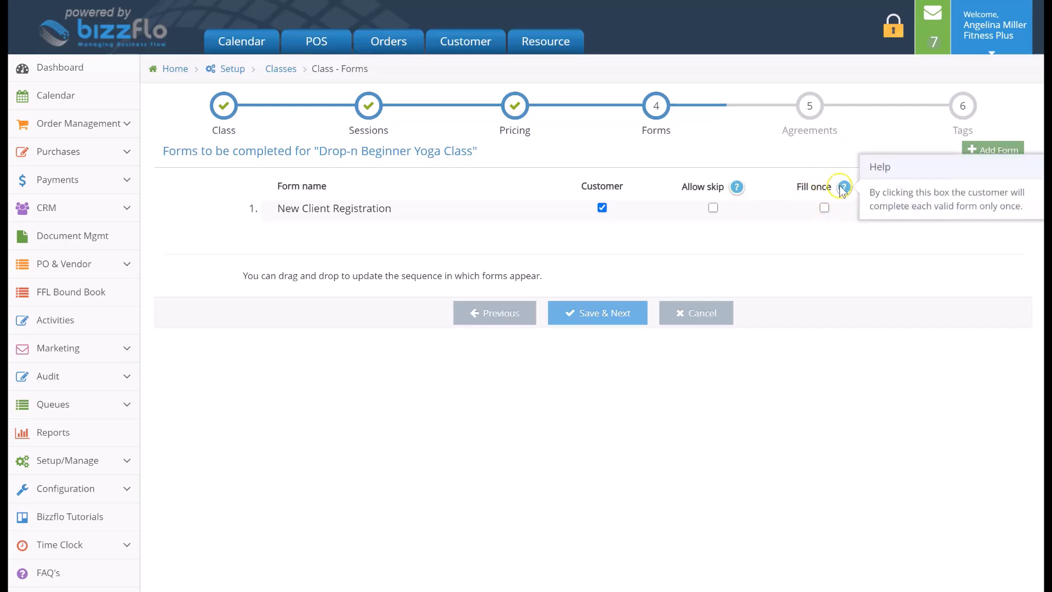
click(824, 207)
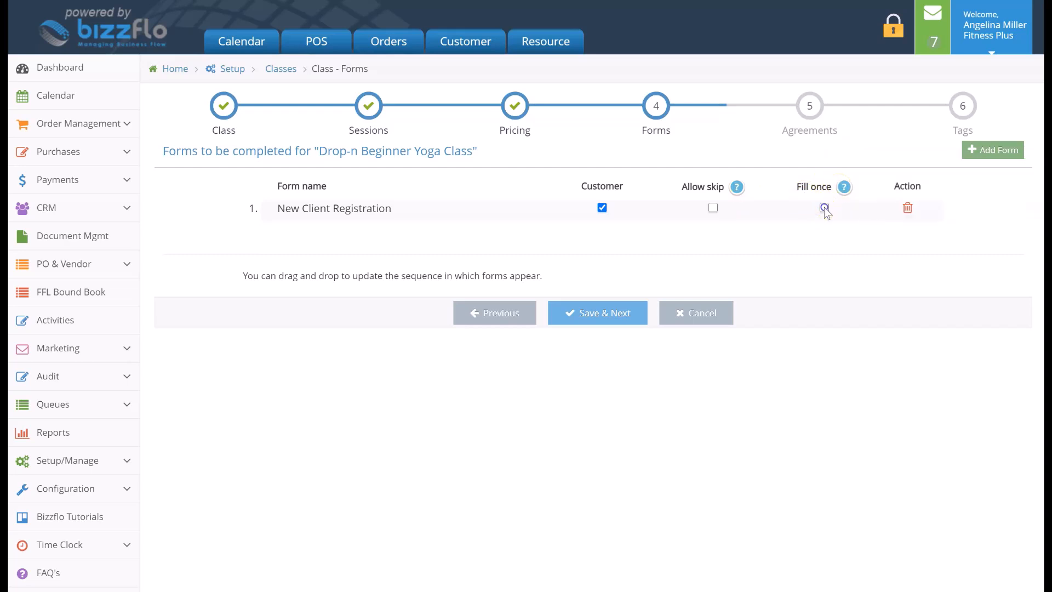
click(640, 314)
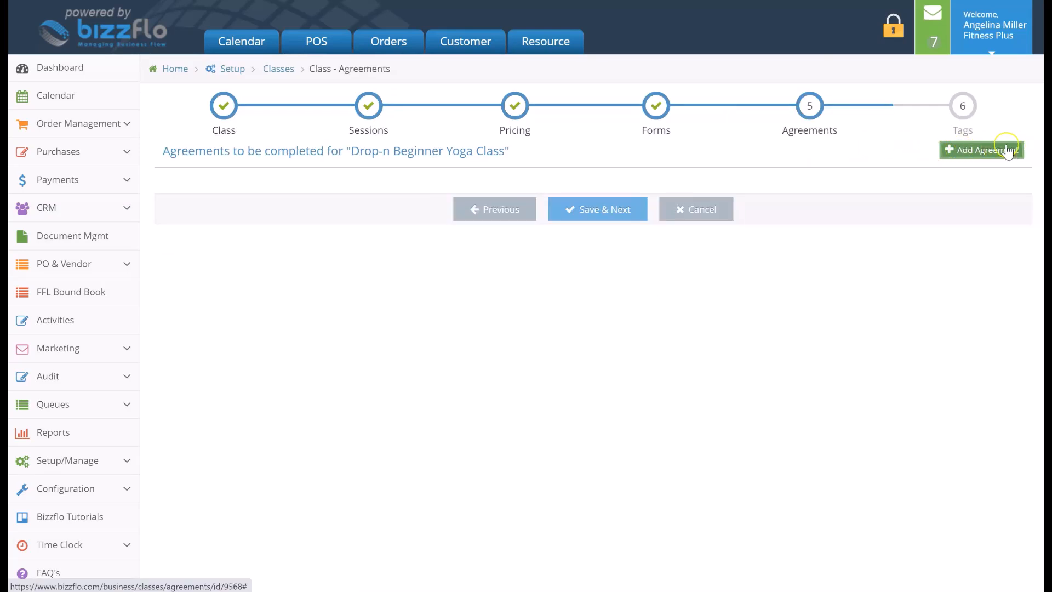
Add the Fitness Plus Waiver agreement to the class, set it to fill once, and proceed to the tags
click(957, 150)
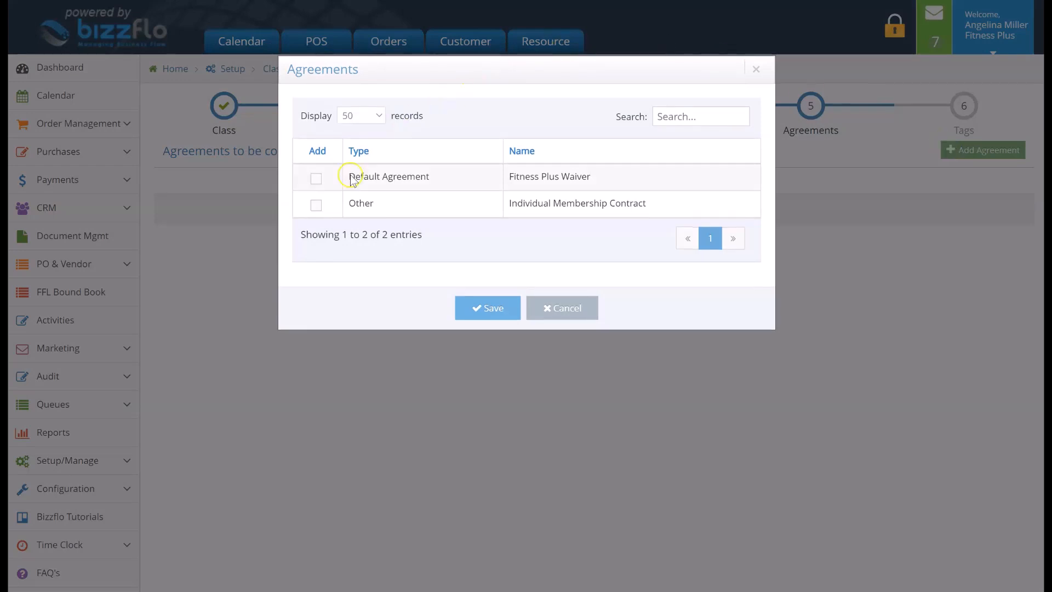
click(317, 179)
click(479, 310)
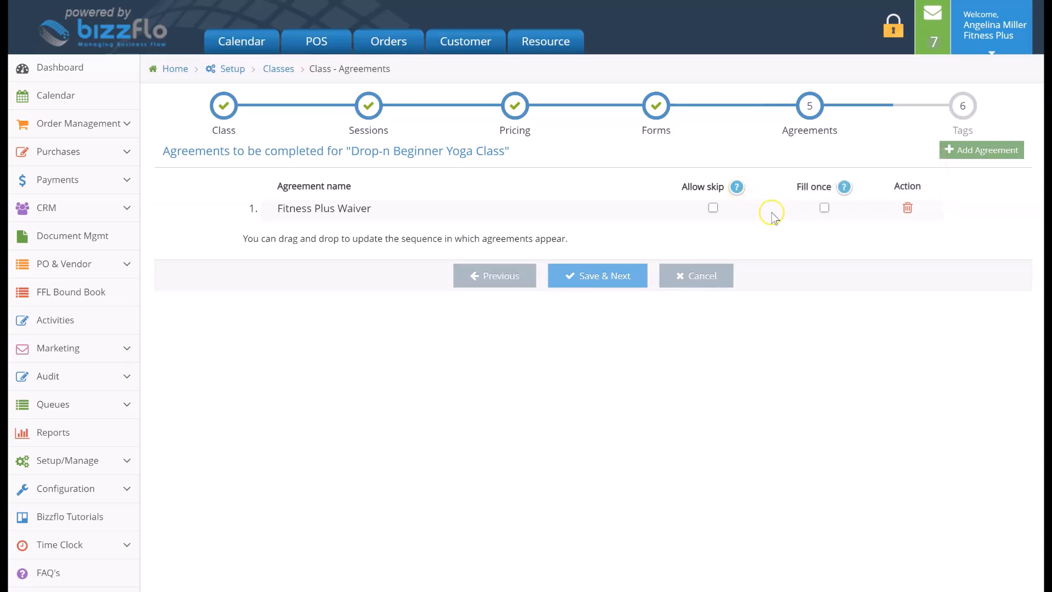
mouse_move(847, 191)
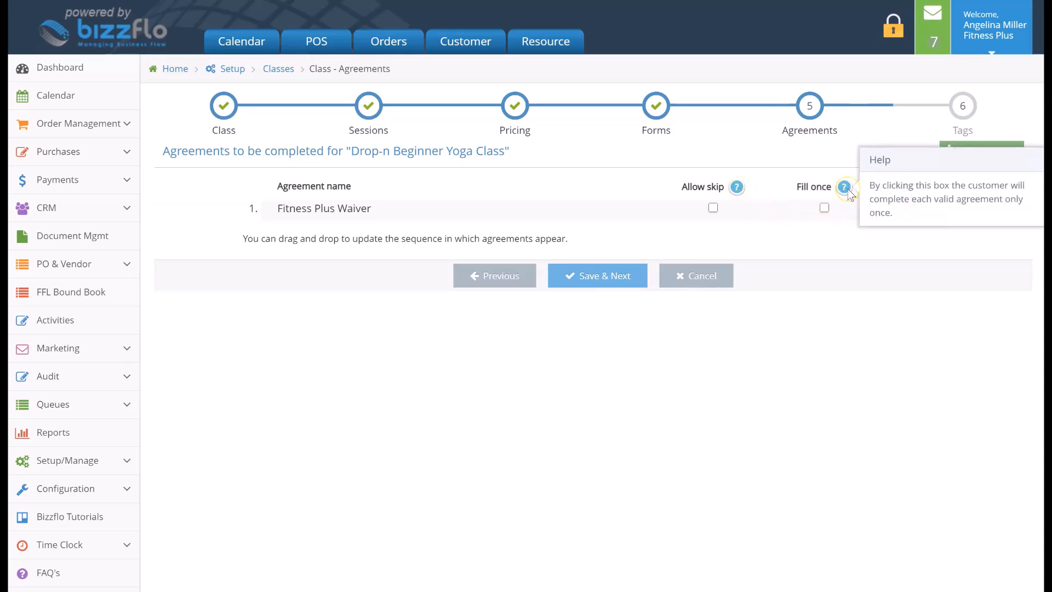
click(824, 209)
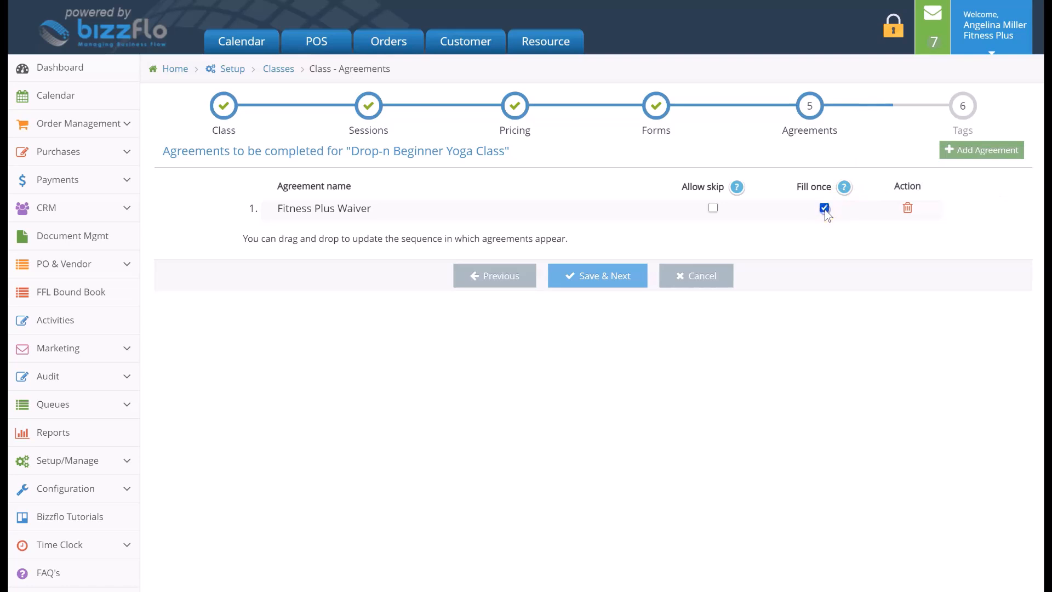
click(633, 277)
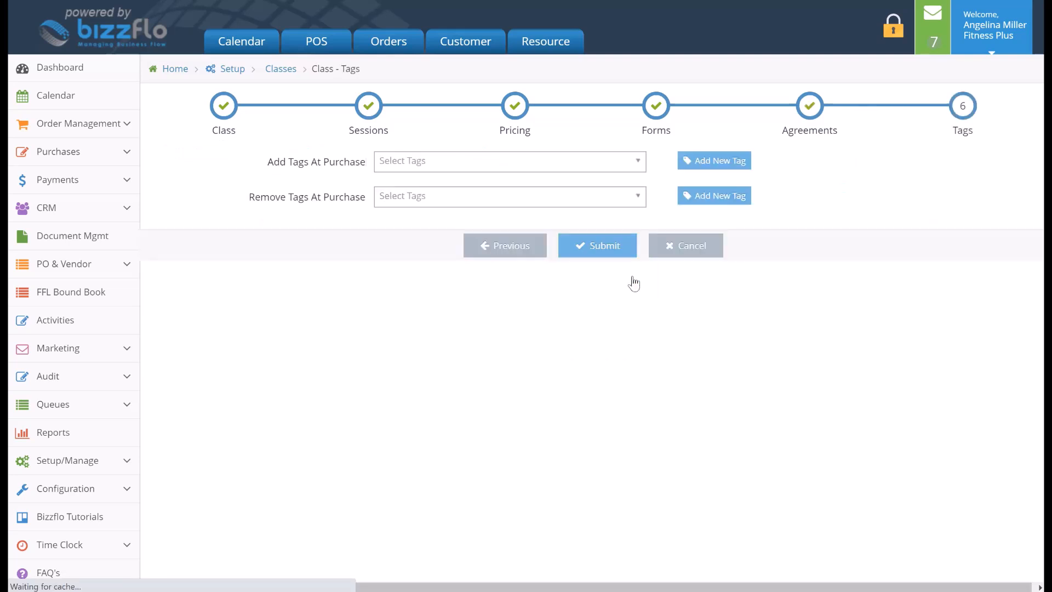
Set the Online Consult tag to be added at purchase and submit the class
click(626, 164)
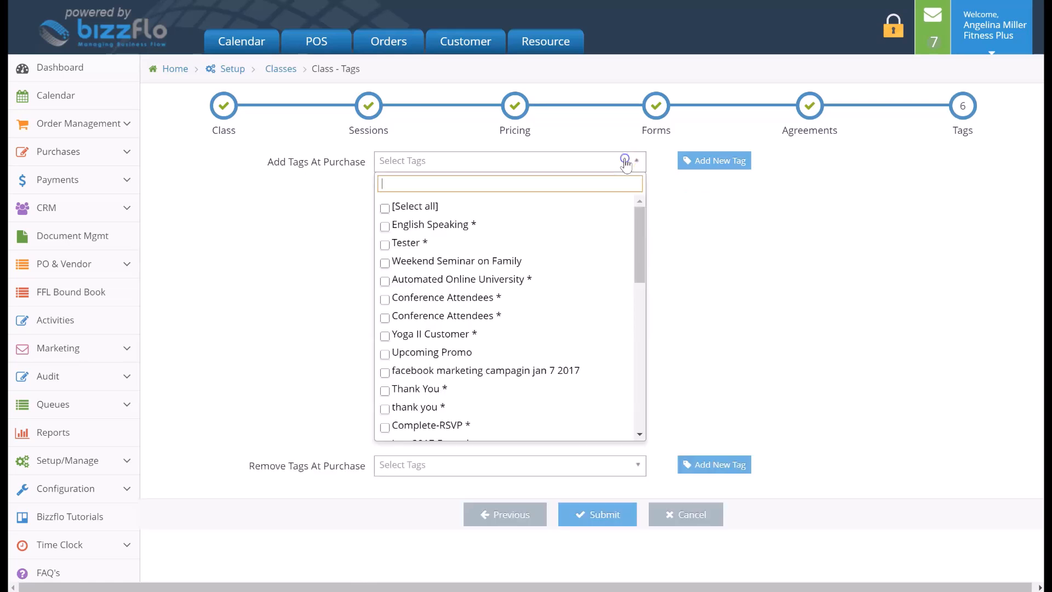
scroll(473, 400, down, 3)
scroll(472, 400, down, 6)
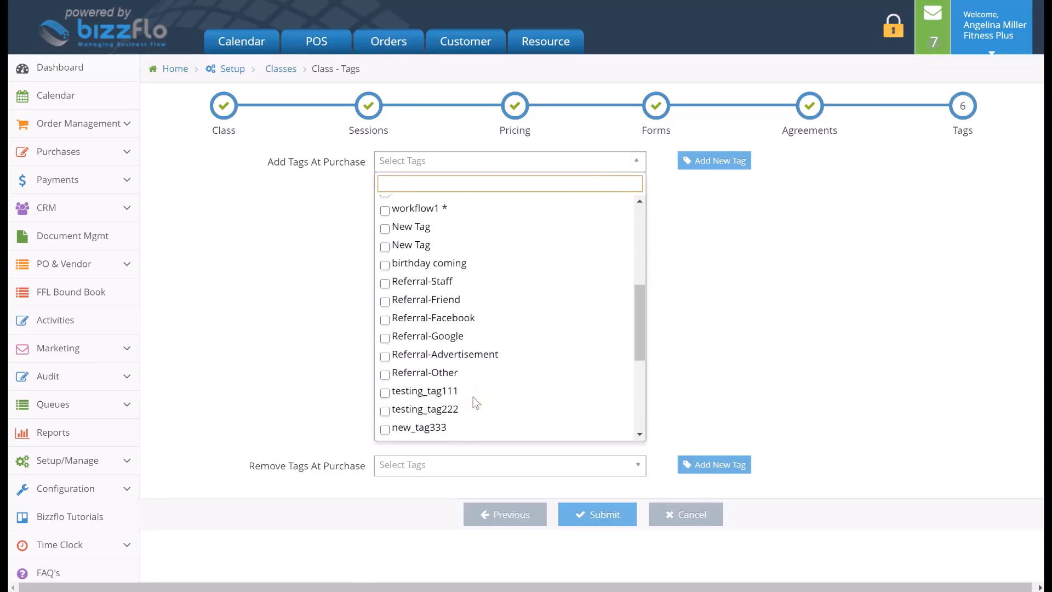
scroll(475, 401, down, 1)
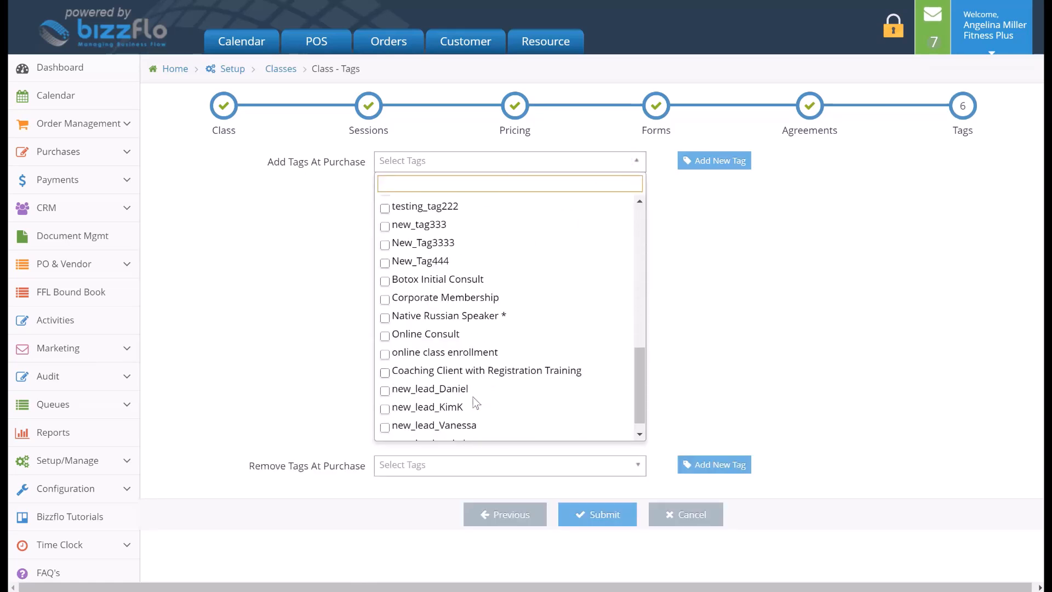
click(385, 330)
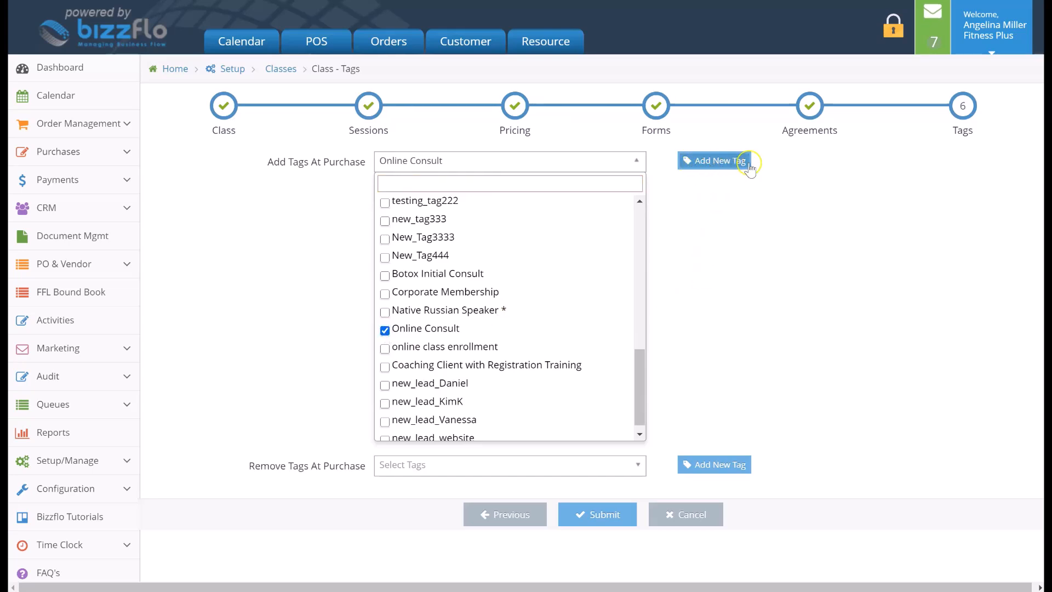
click(617, 517)
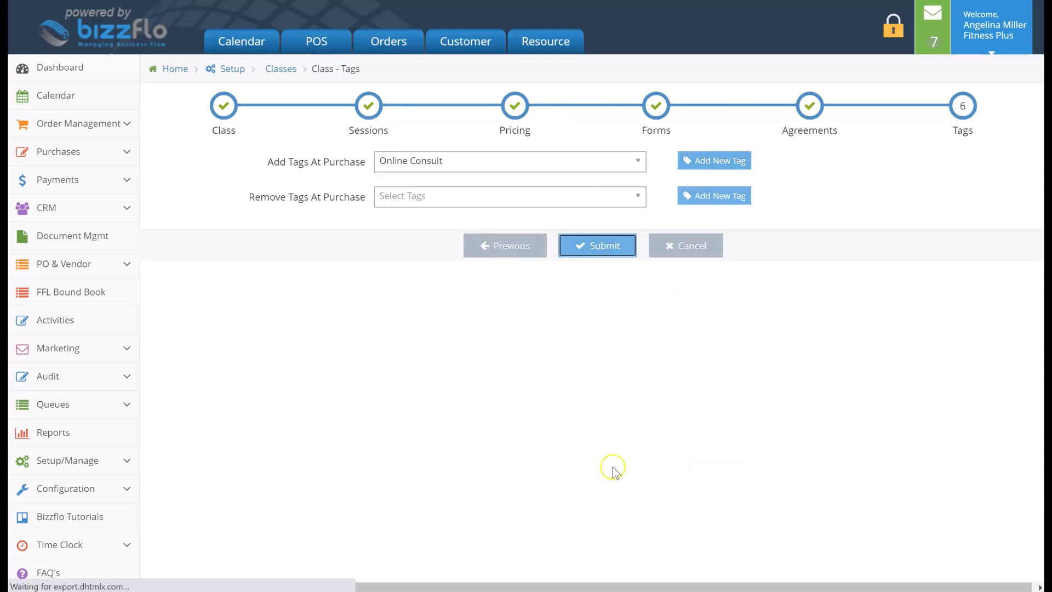
Reopen the drop-in beginner yoga class for editing, correct its name to "Drop-in Beginner Yoga Class" and save it
scroll(596, 429, down, 3)
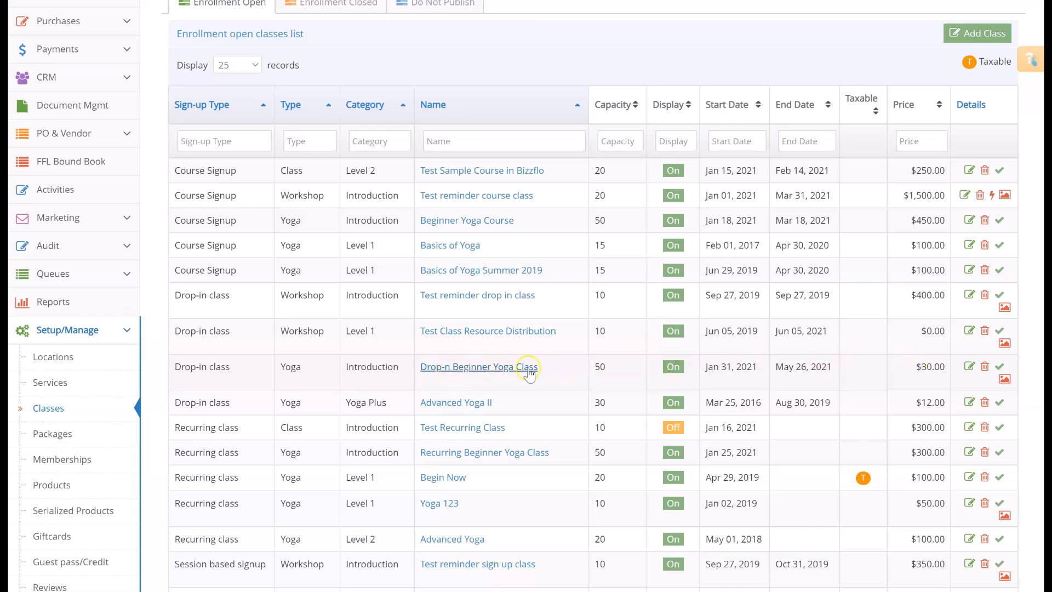
click(974, 370)
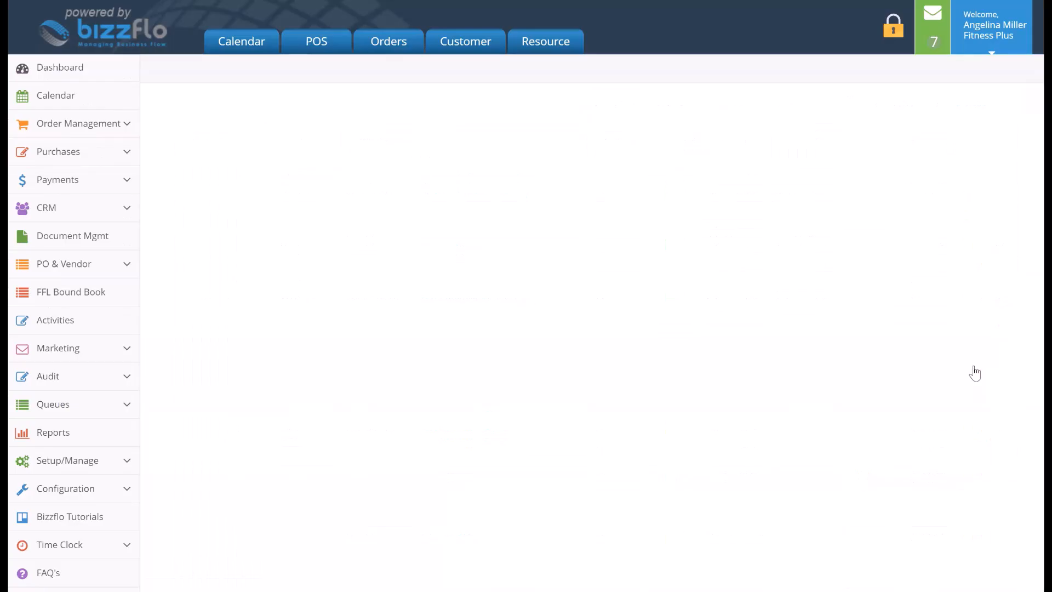
scroll(676, 210, down, 3)
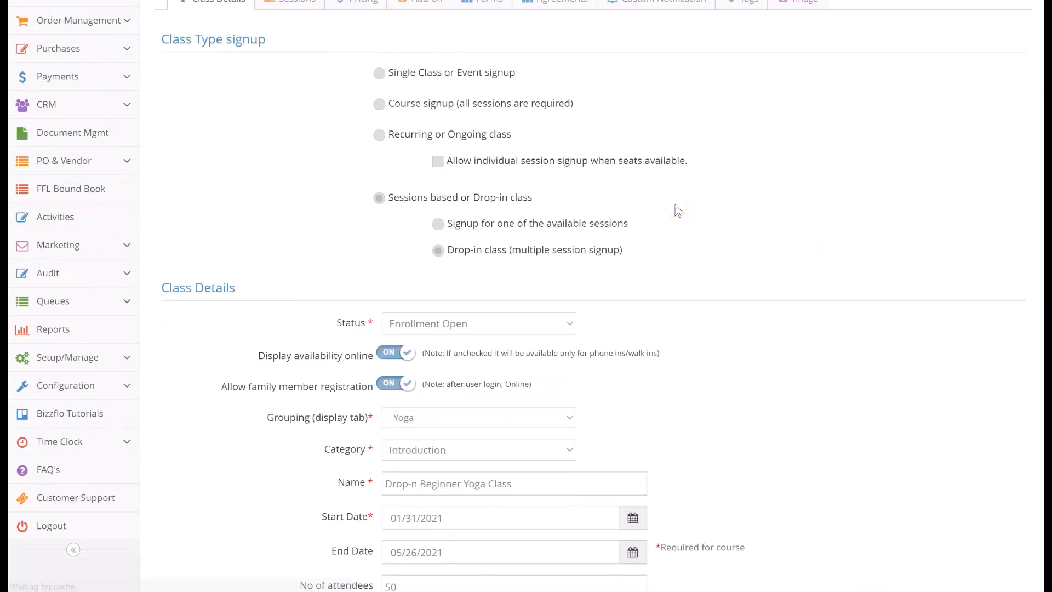
text(i)
scroll(412, 429, down, 20)
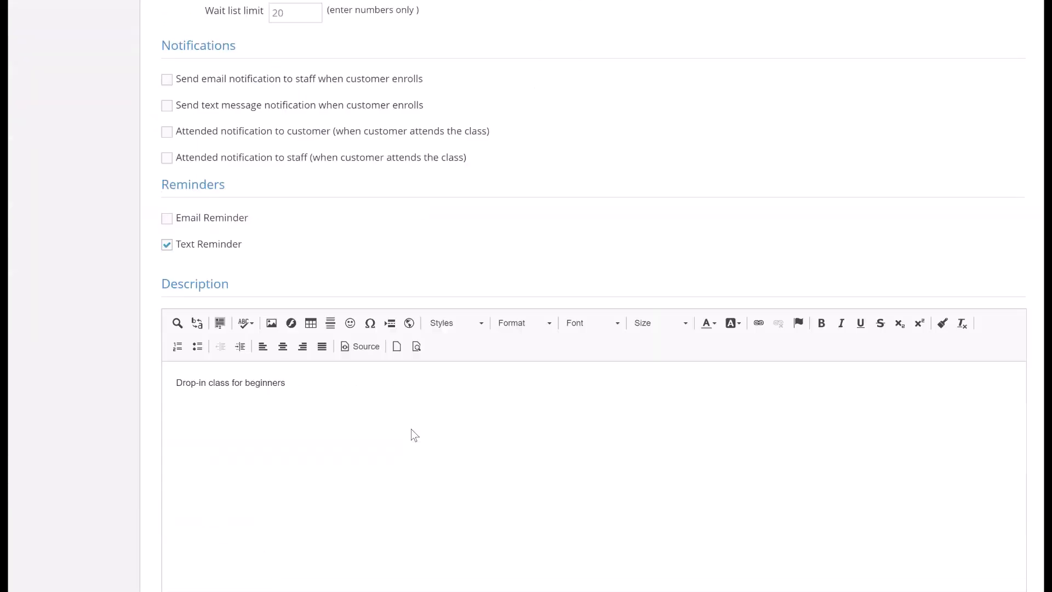
click(538, 555)
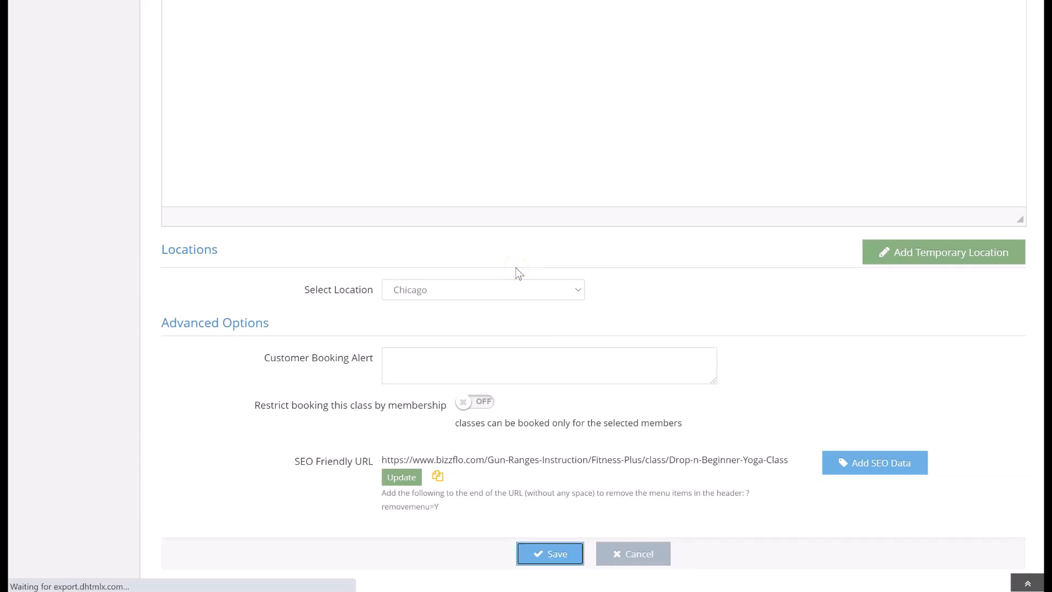
Review the individual dates of the recurring session starting Mar 01, 2021 in the class's session list
scroll(515, 267, up, 7)
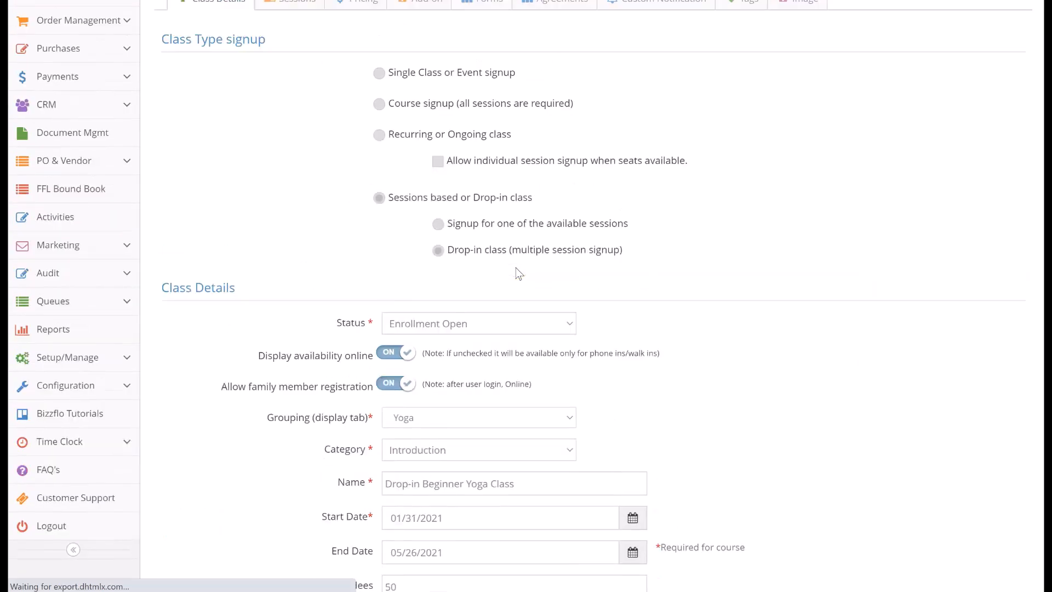
click(312, 105)
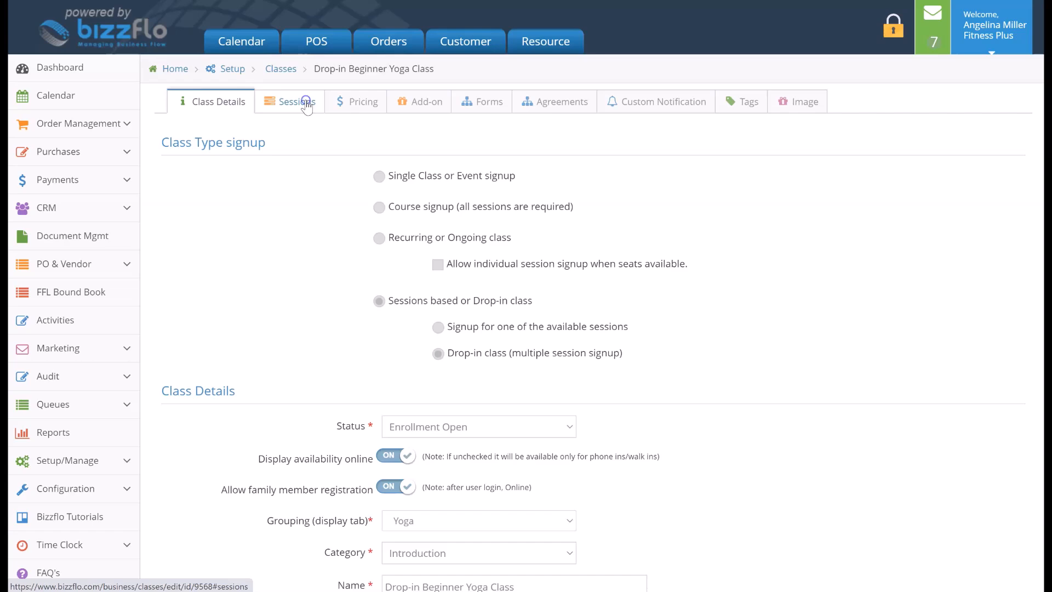
click(307, 105)
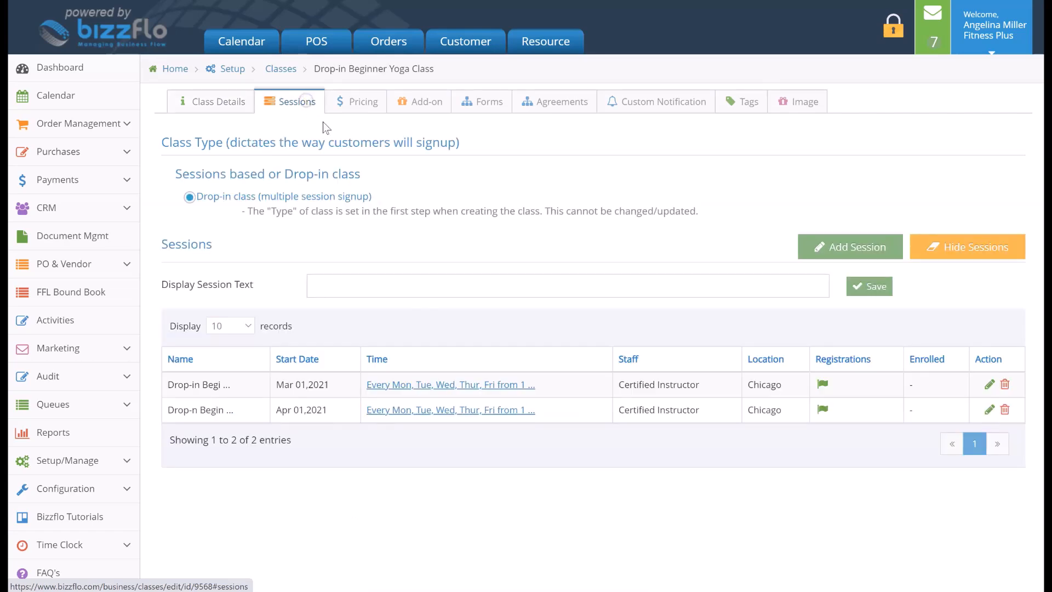
click(424, 385)
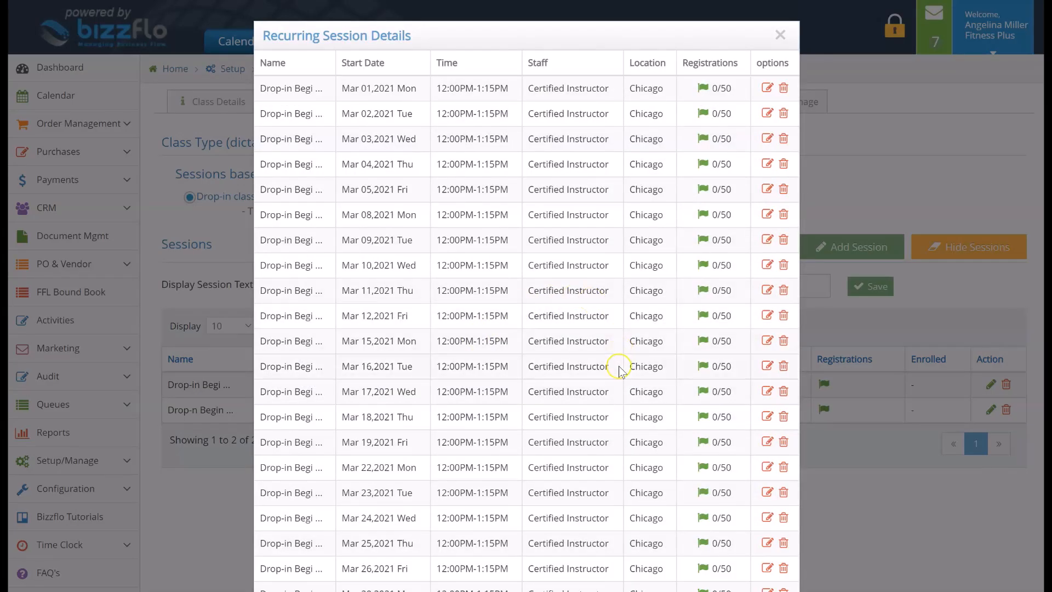
scroll(619, 367, down, 2)
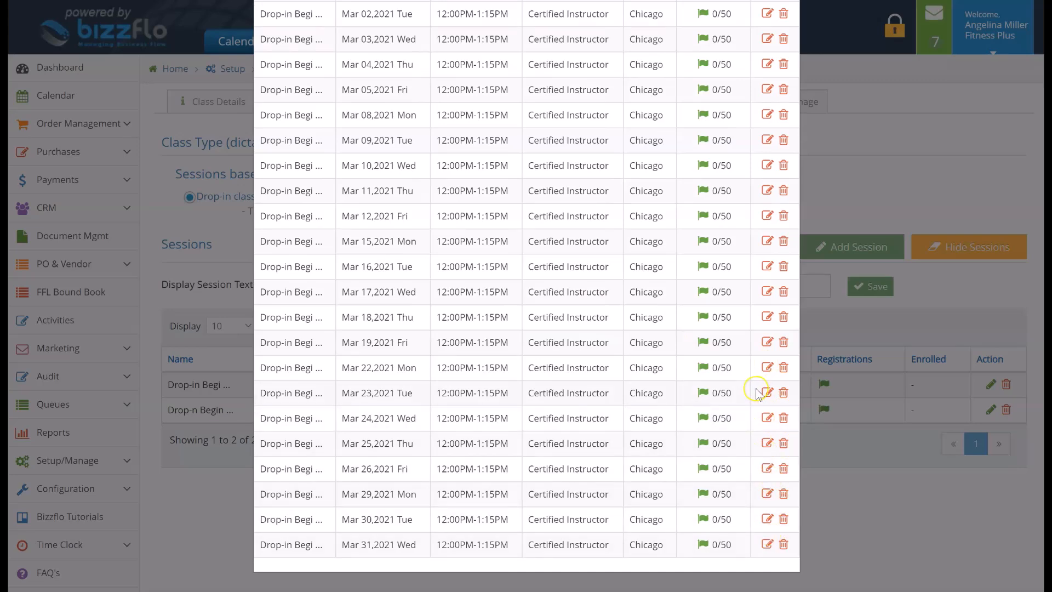
scroll(758, 393, up, 2)
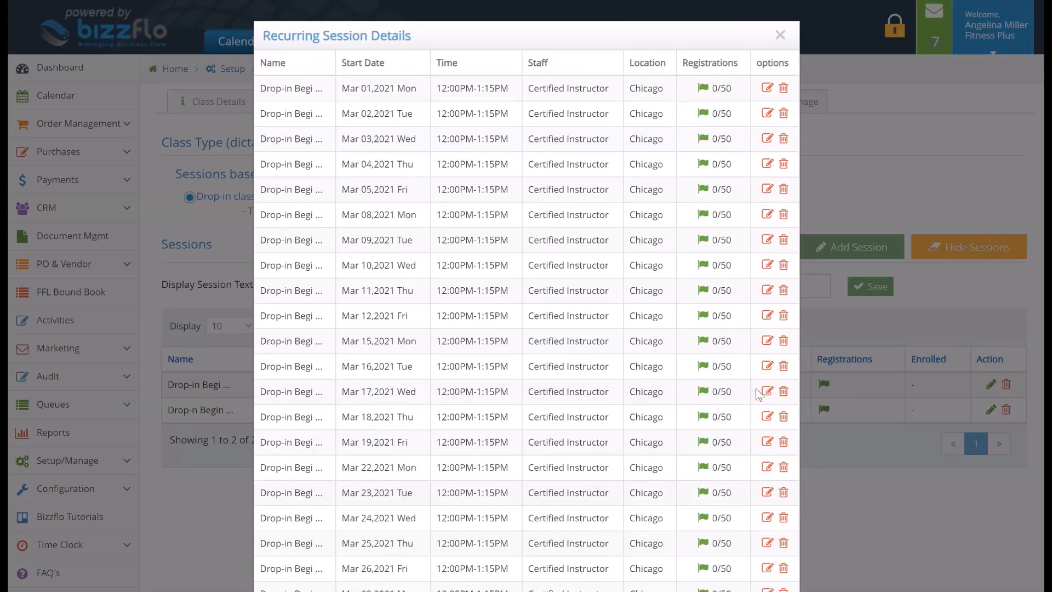
click(779, 37)
click(380, 279)
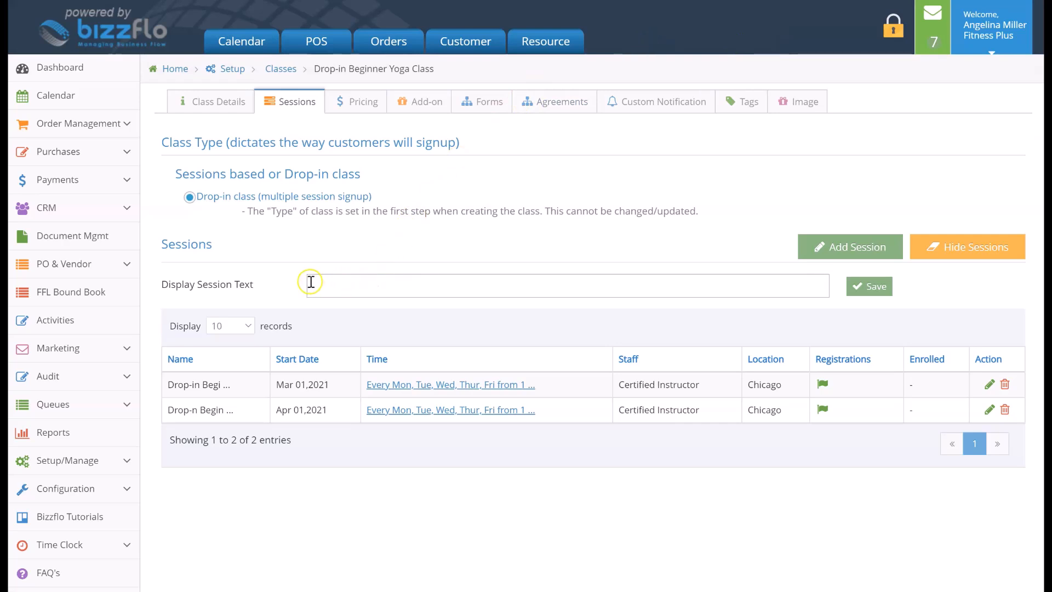
click(451, 285)
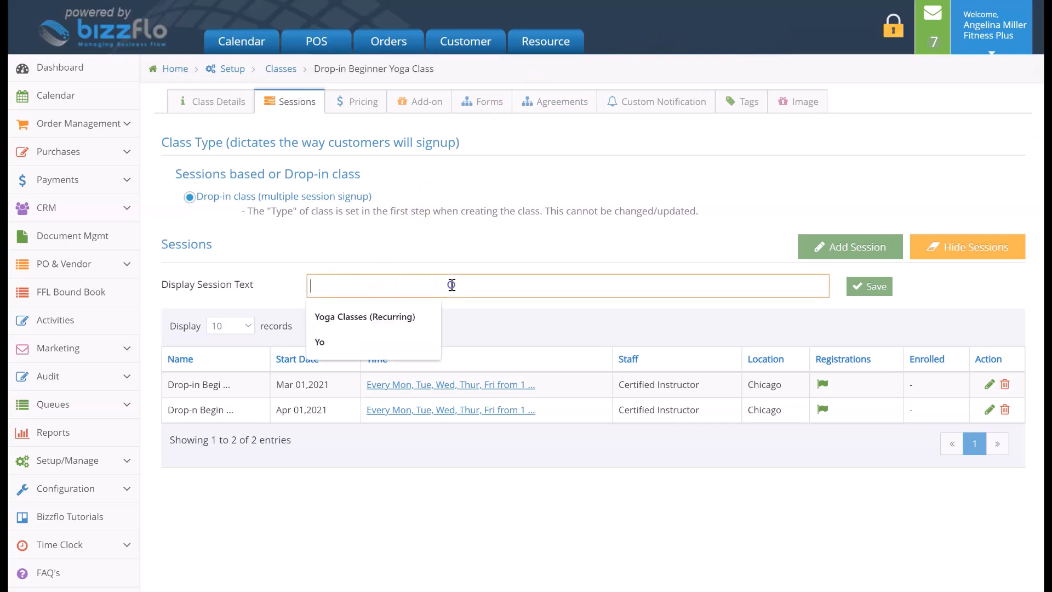
click(453, 253)
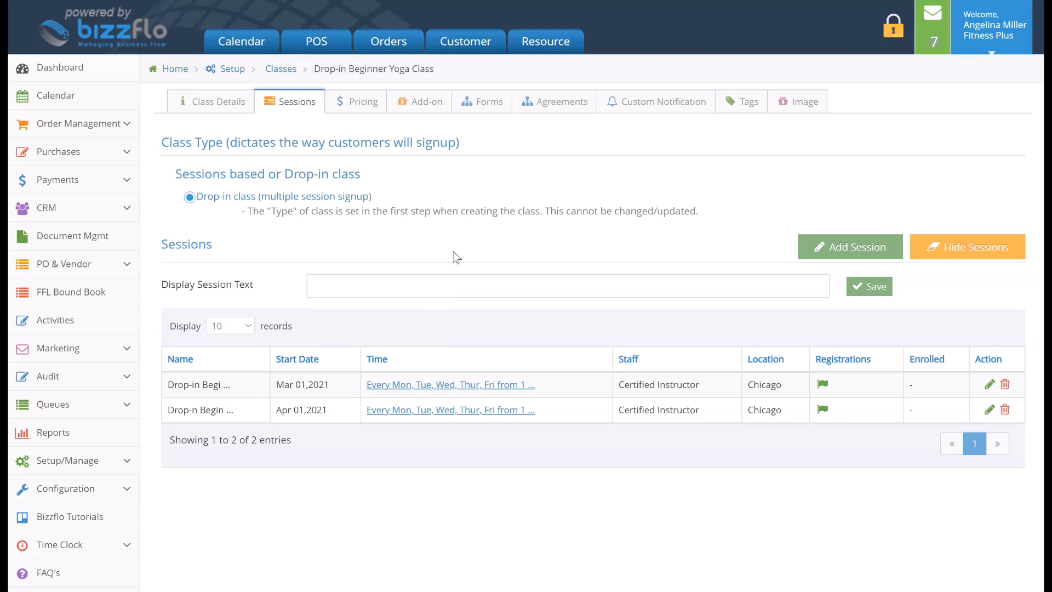
Add the Paleo Protein- Vanilla product from the Supplements category as a class add-on at a discounted price of $15, allowing multiple options
click(439, 107)
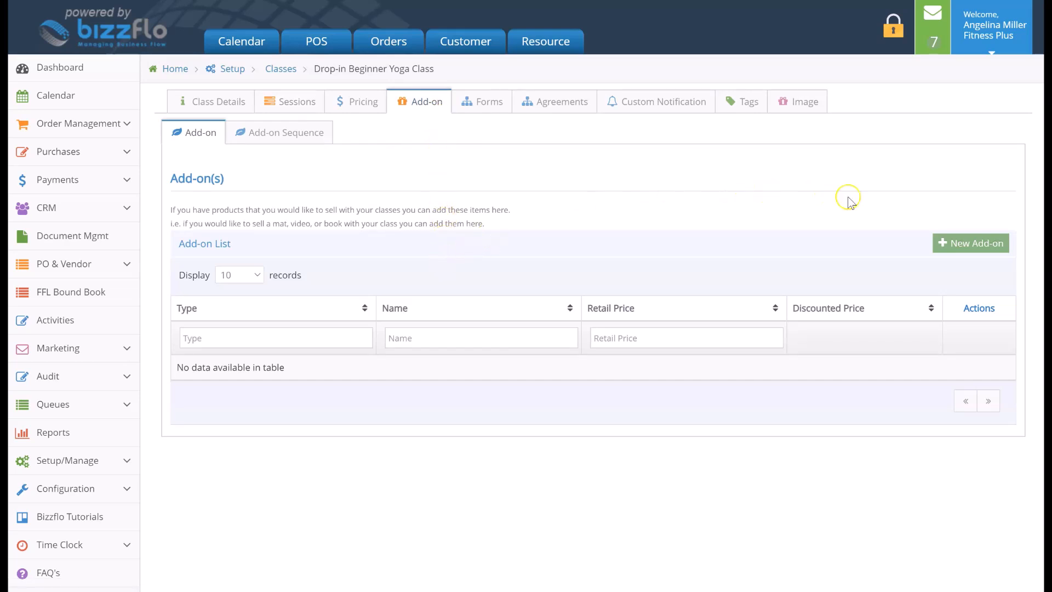
click(992, 243)
click(512, 108)
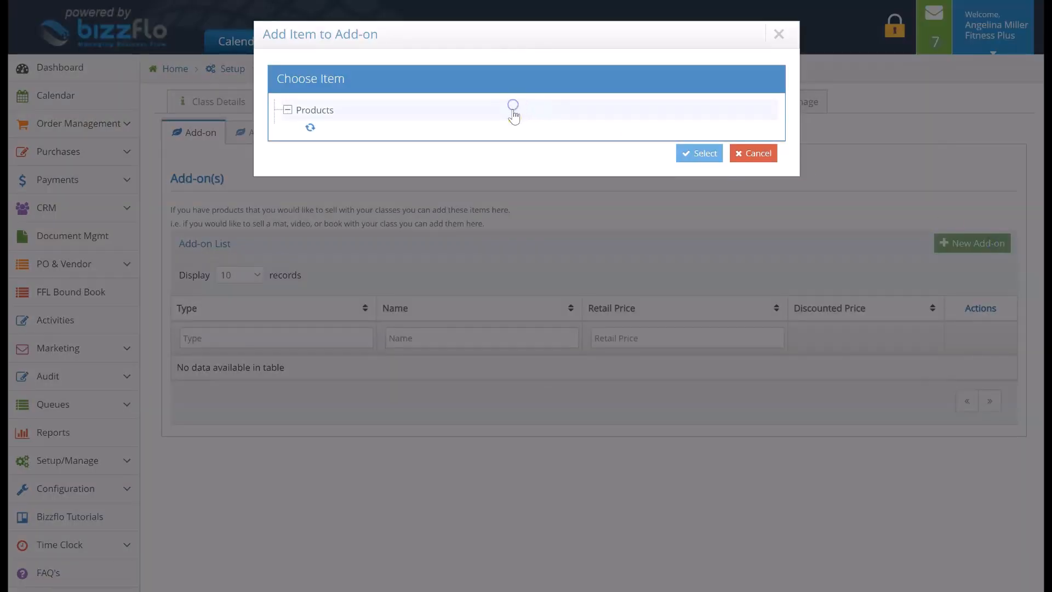
click(512, 132)
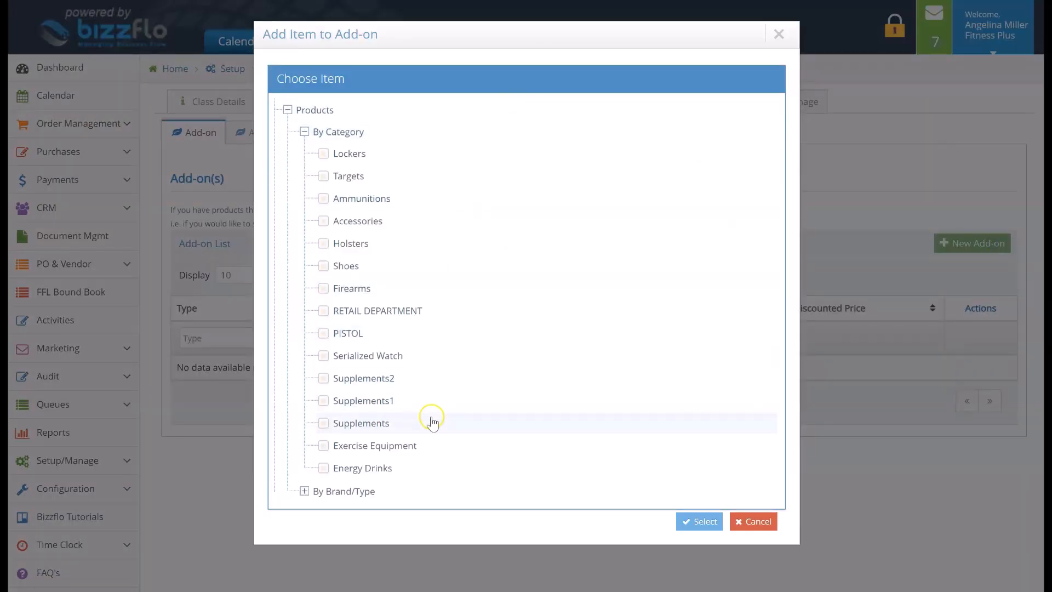
click(432, 417)
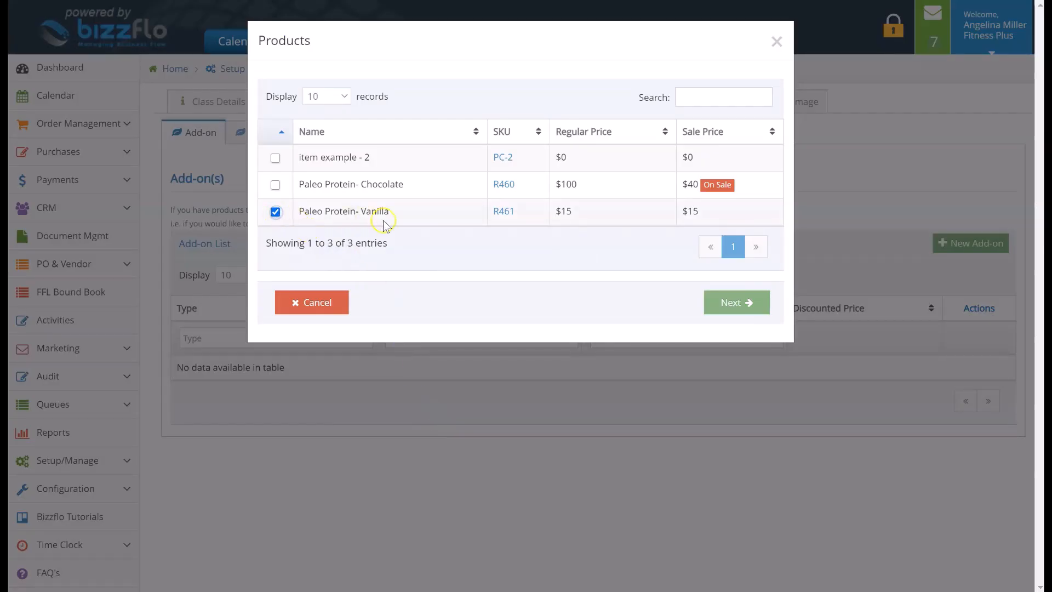
click(712, 303)
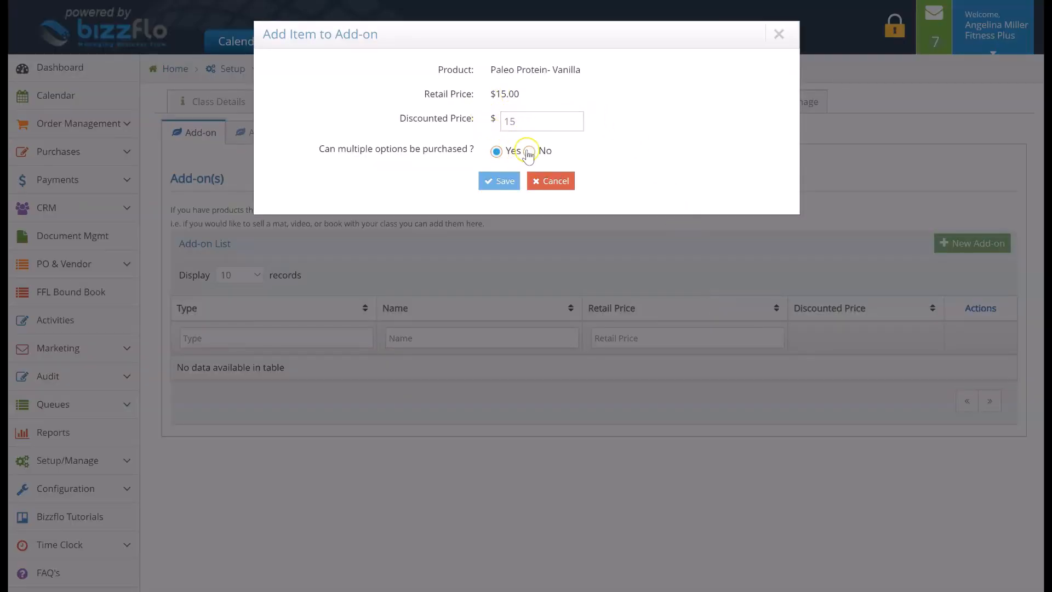
click(496, 186)
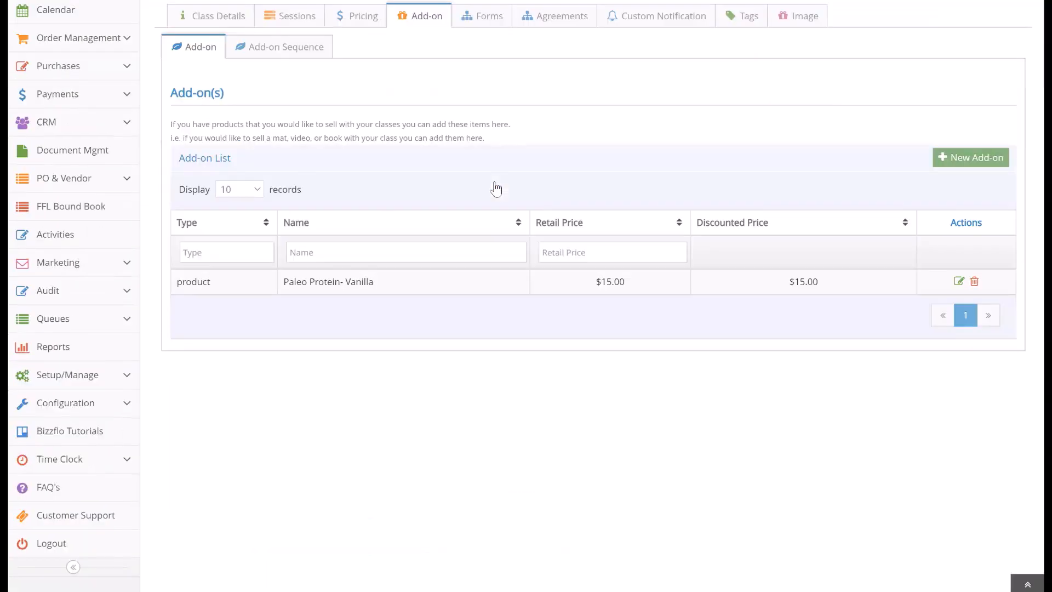
Review the class's add-on sequence and its custom notification templates
scroll(496, 189, up, 2)
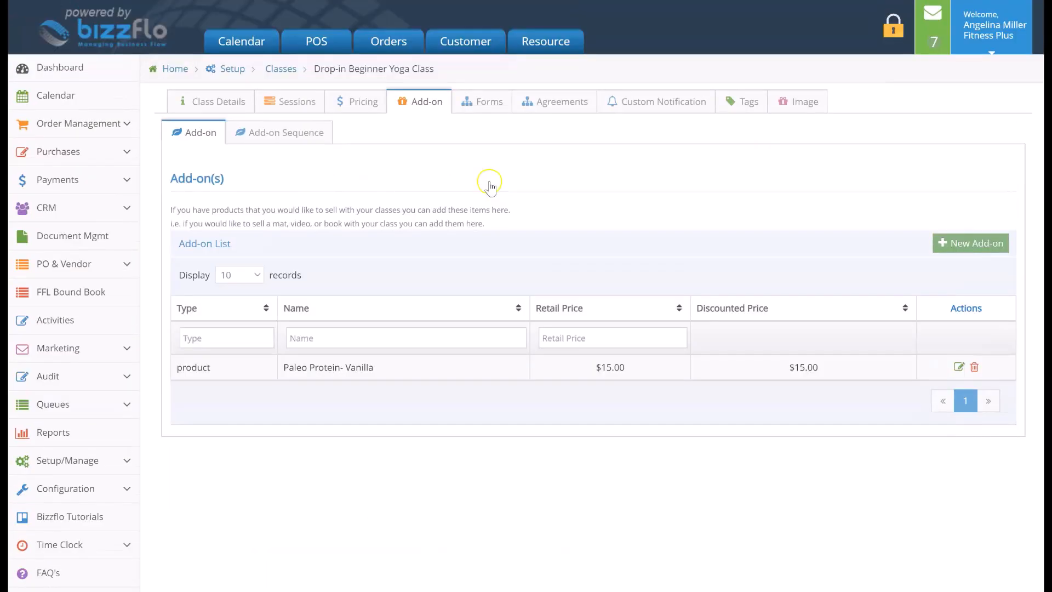
click(314, 139)
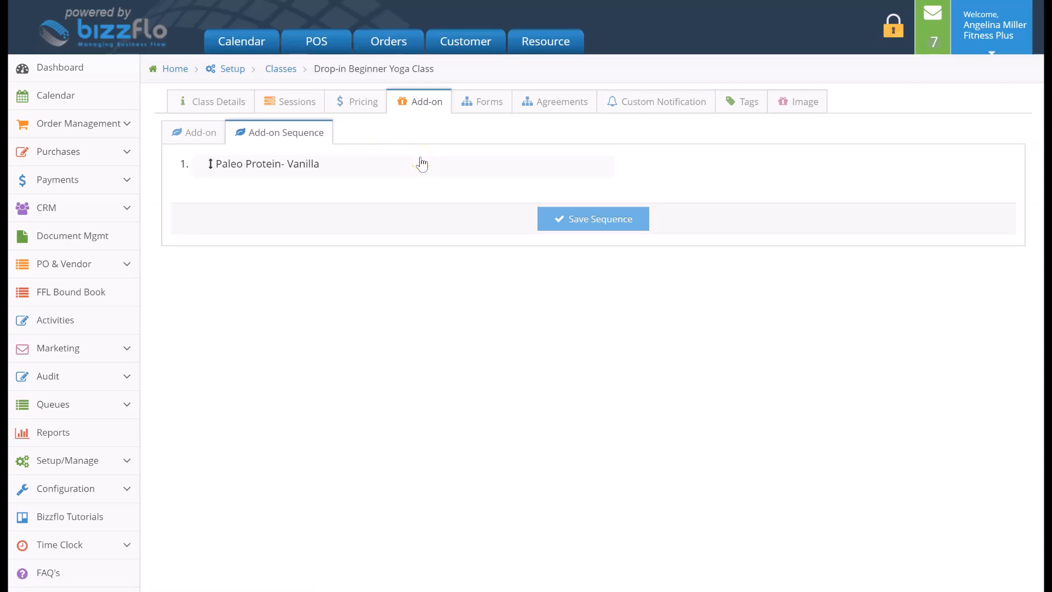
click(610, 107)
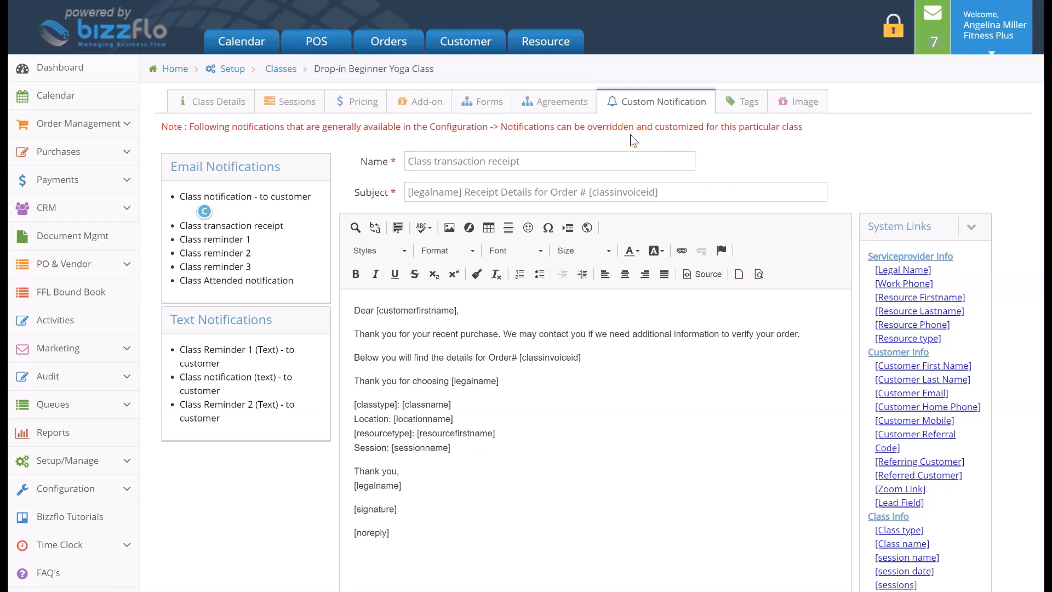
Set the class image to the available photo of a group doing yoga lunges on mats in a studio
click(777, 109)
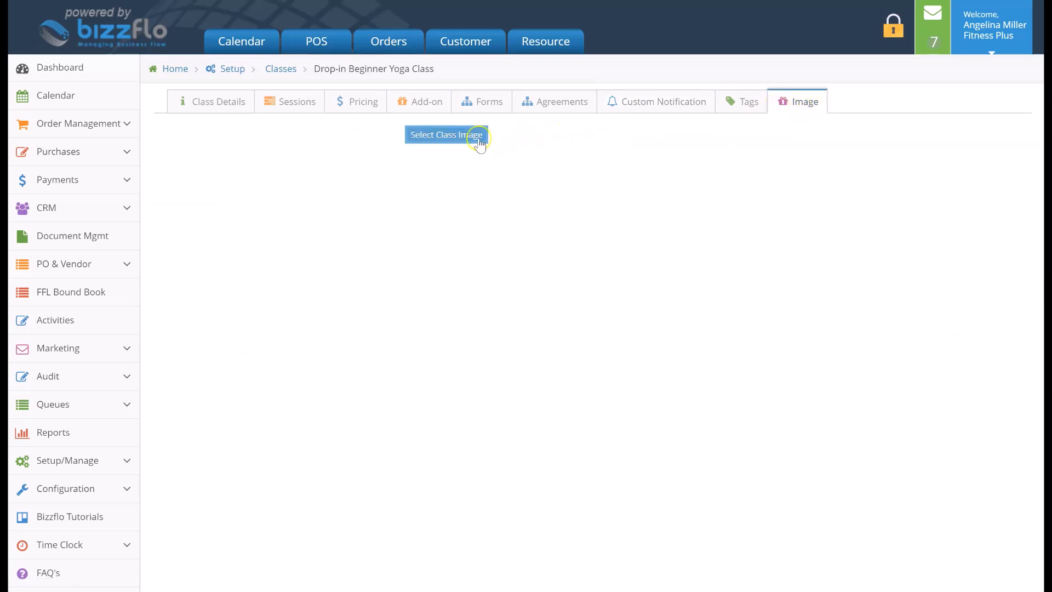
click(429, 139)
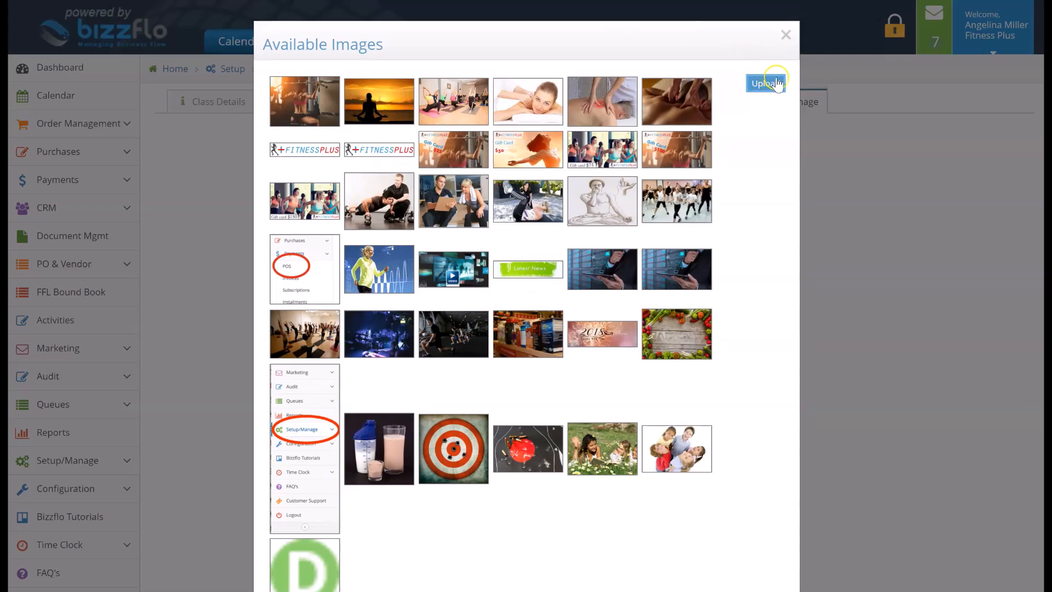
click(469, 100)
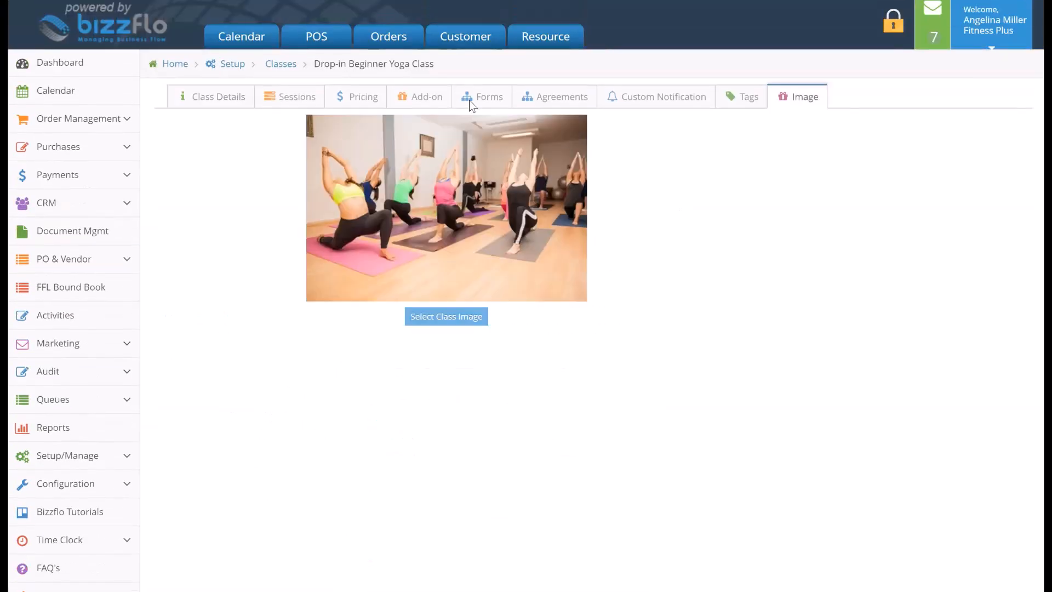
In the class details' advanced options, restrict booking by membership and select Meditation Membership
click(236, 101)
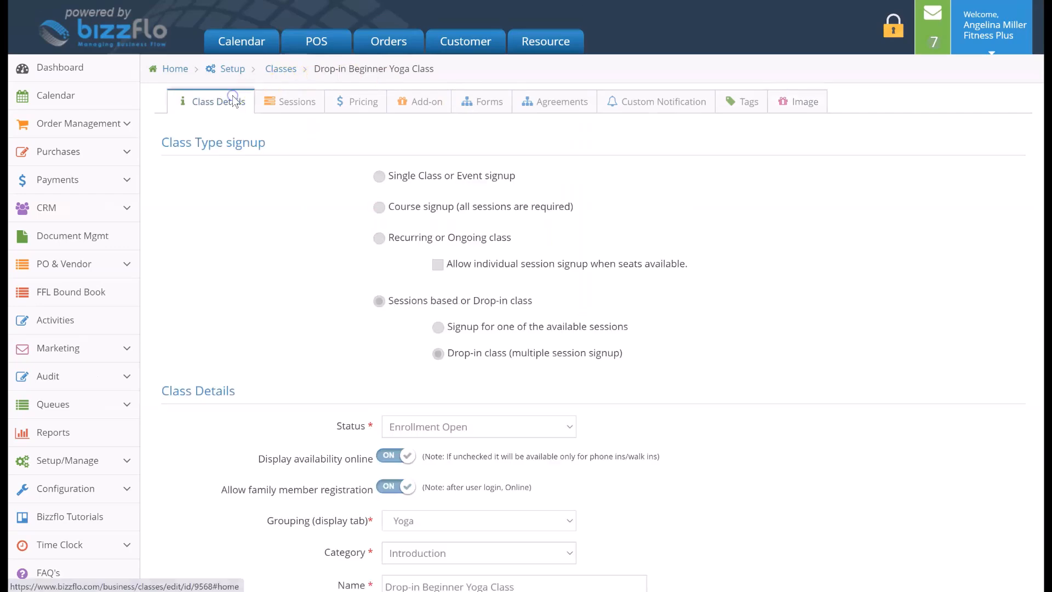
scroll(242, 324, down, 10)
scroll(245, 329, down, 14)
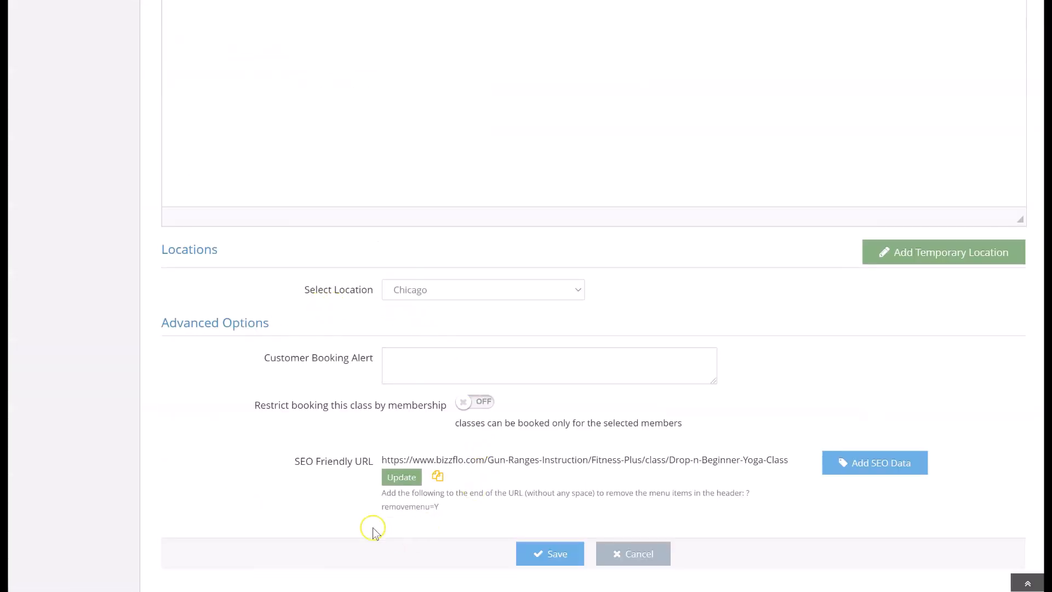
click(404, 364)
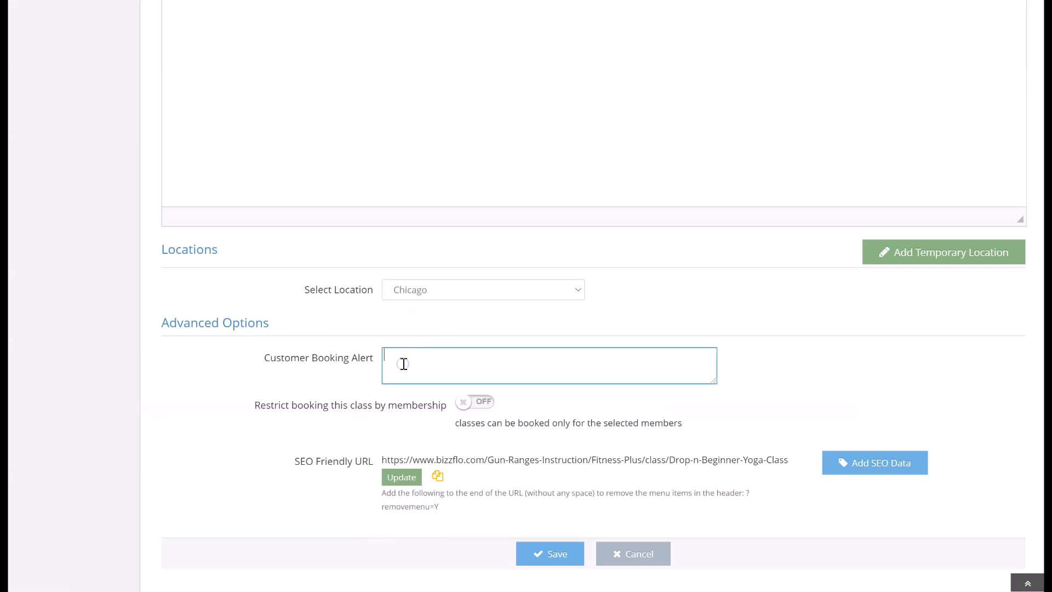
click(464, 403)
scroll(465, 405, down, 1)
click(470, 425)
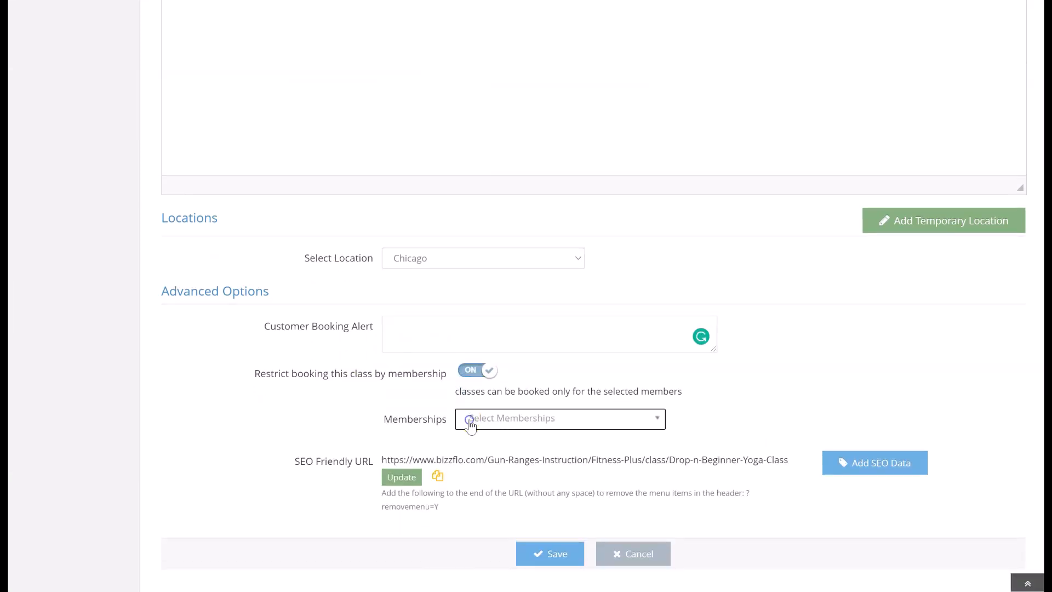
scroll(469, 439, down, 1)
click(466, 532)
click(421, 480)
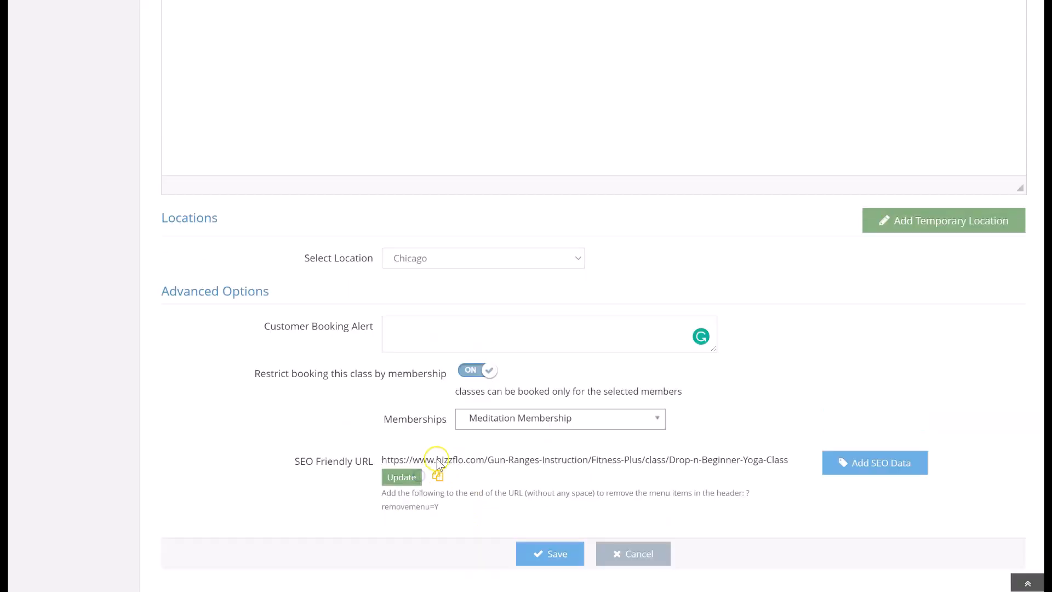
Copy the class's SEO friendly URL and open it in a new private browser window
click(438, 477)
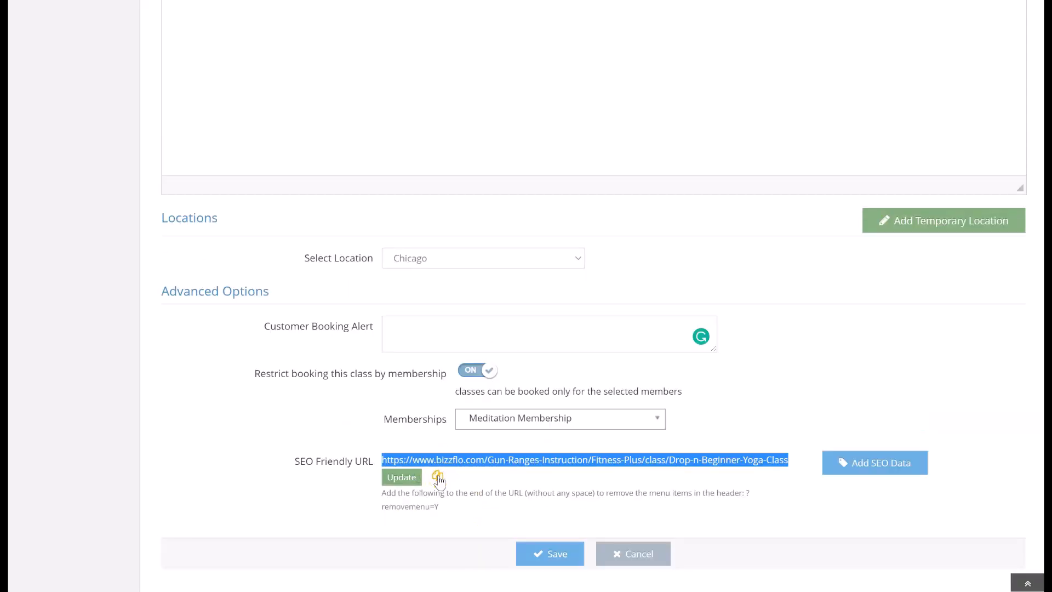
click(465, 477)
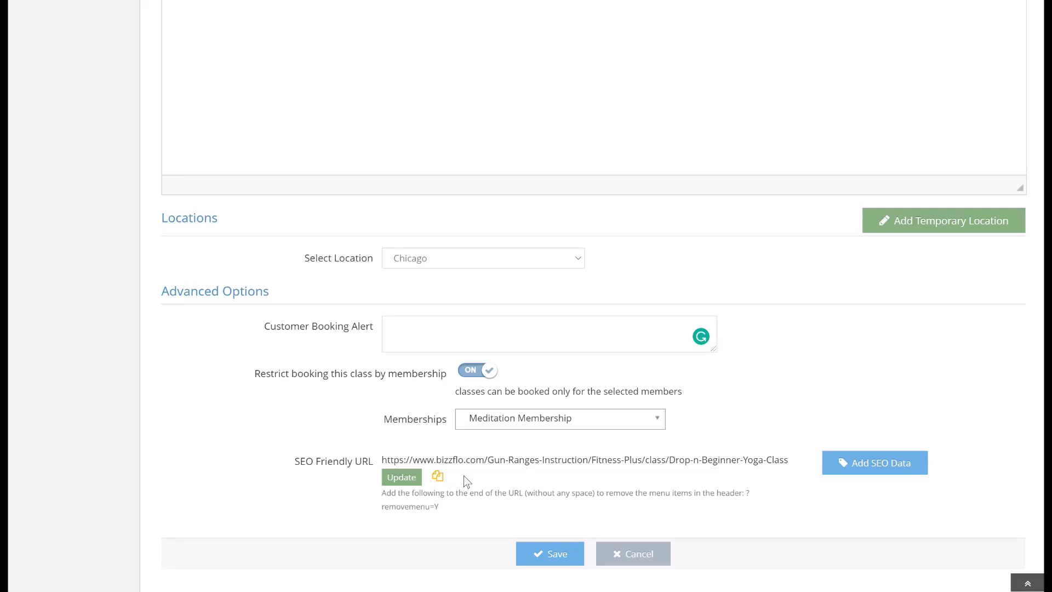
key(ctrl+shift+n)
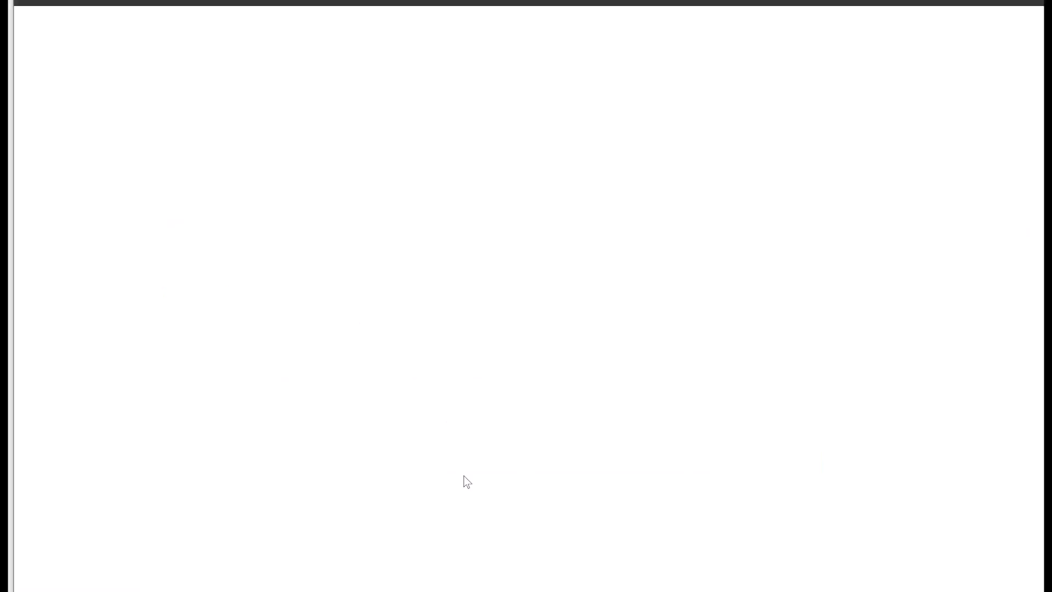
key(ctrl+v)
key(Return)
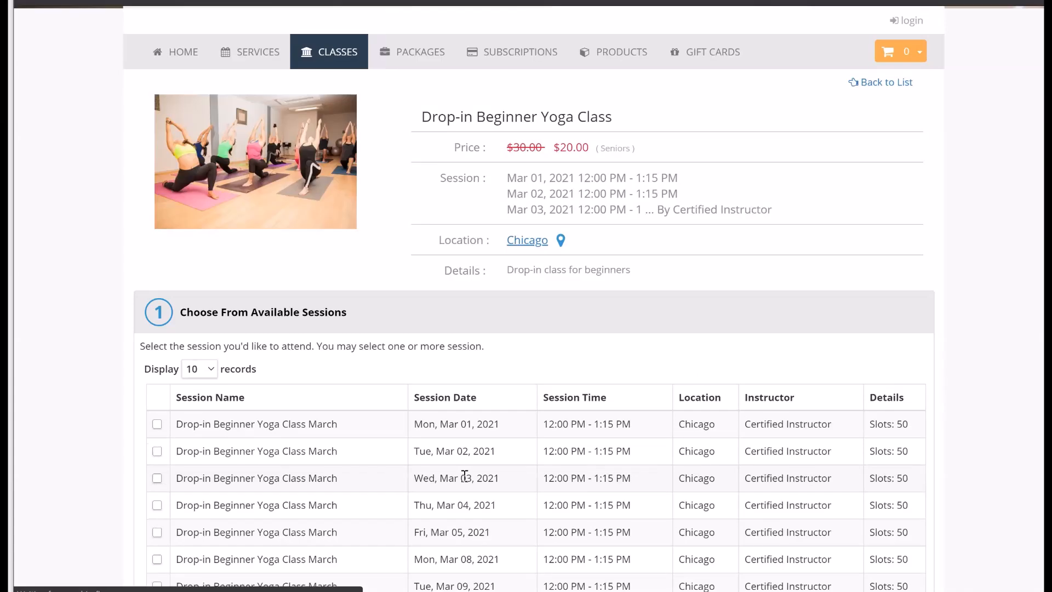
Review the available sessions and signup steps on the class's public booking page
scroll(465, 475, down, 4)
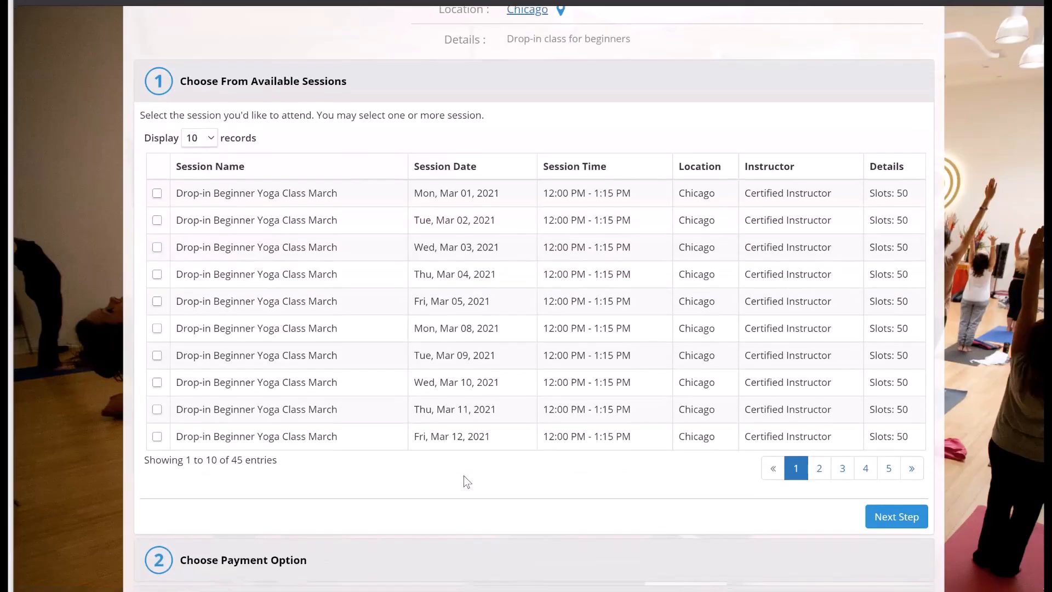
scroll(463, 483, down, 2)
scroll(463, 483, up, 1)
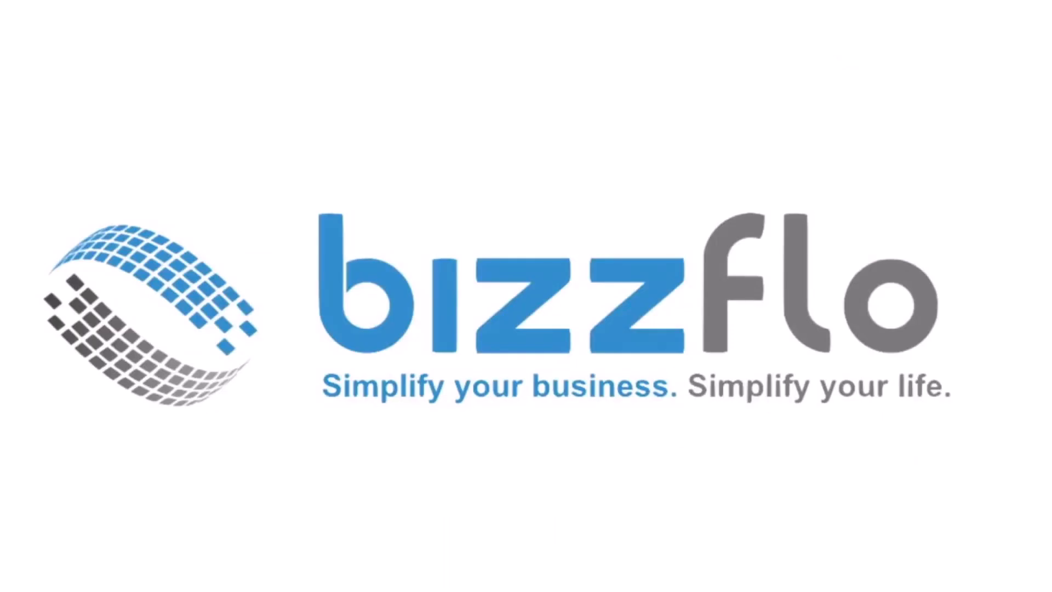